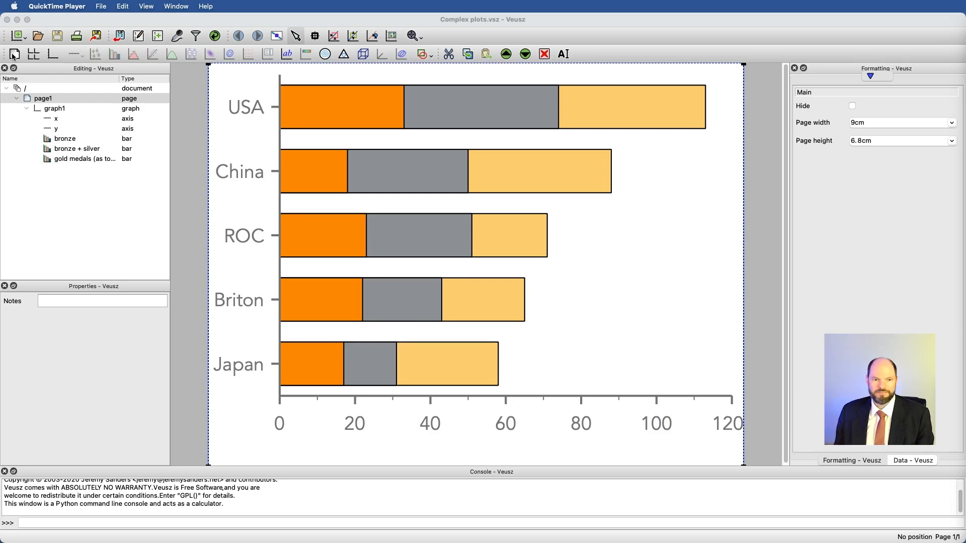
# Add a second page to the document and insert a 2 by 2 grid on it
pyautogui.click(14, 54)
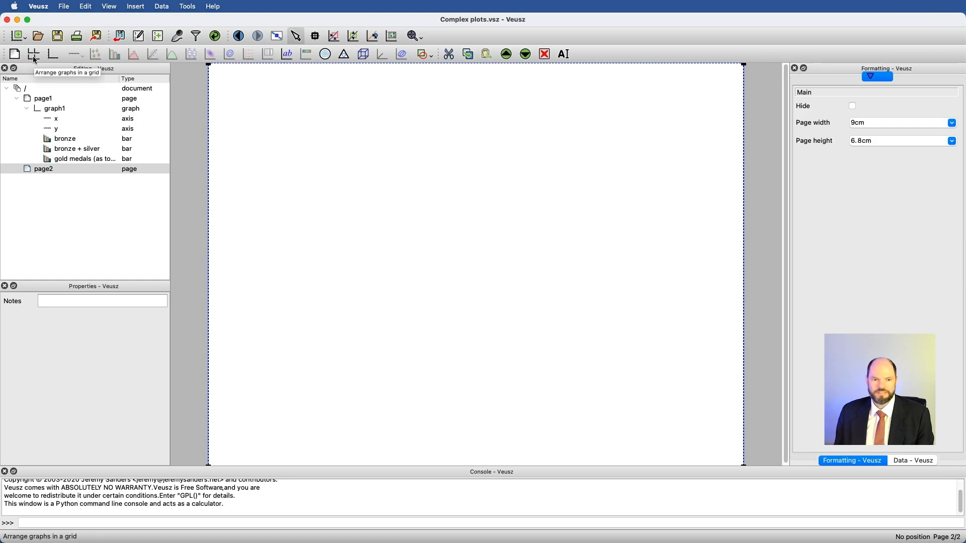
pyautogui.click(34, 55)
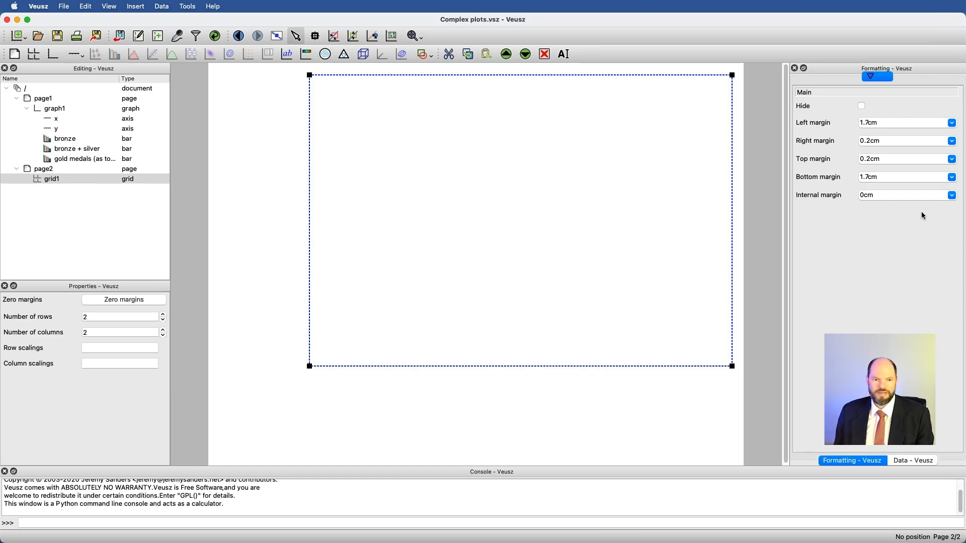
pyautogui.click(48, 110)
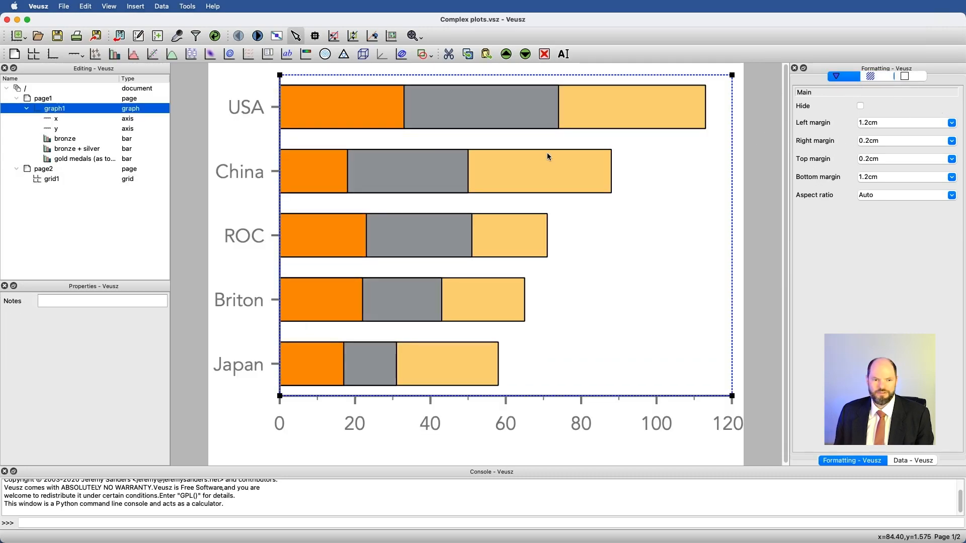
pyautogui.click(52, 180)
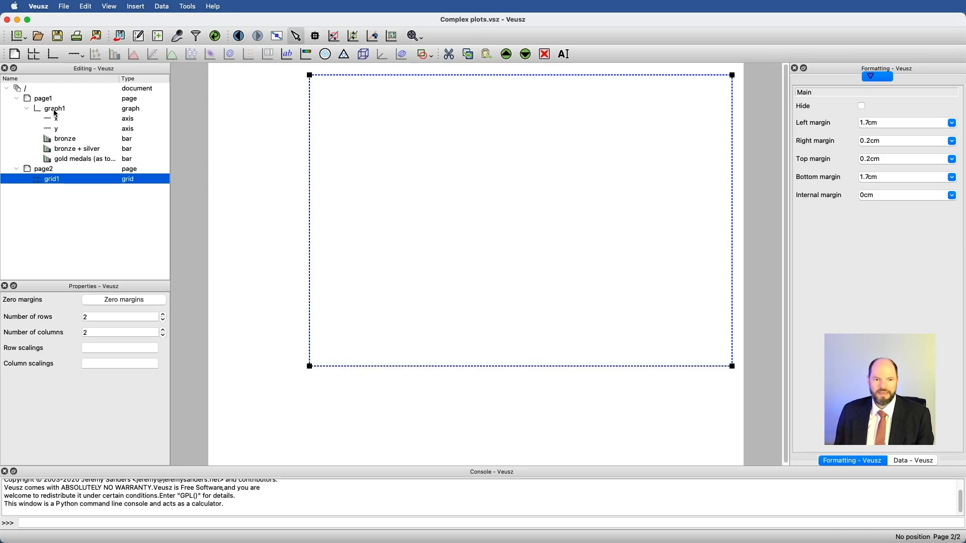
pyautogui.click(53, 54)
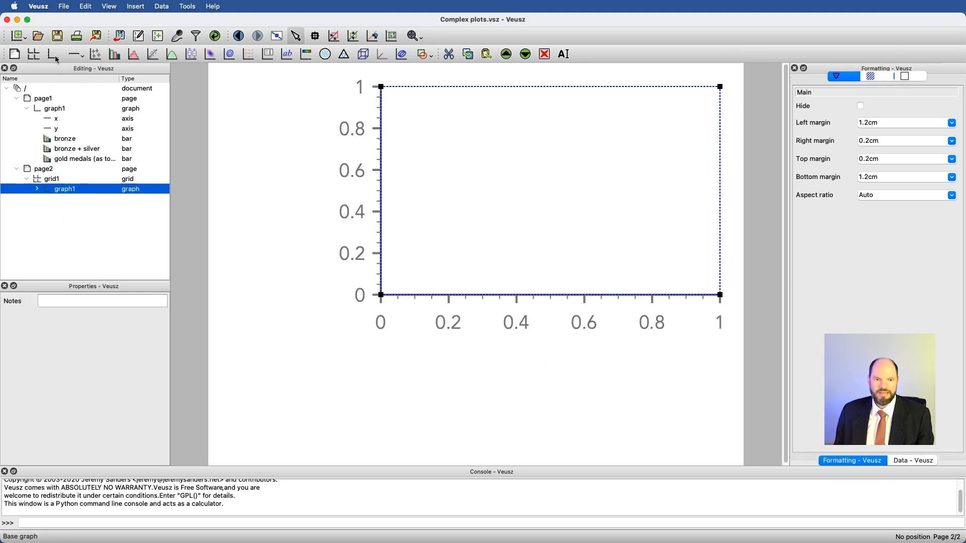
pyautogui.click(114, 57)
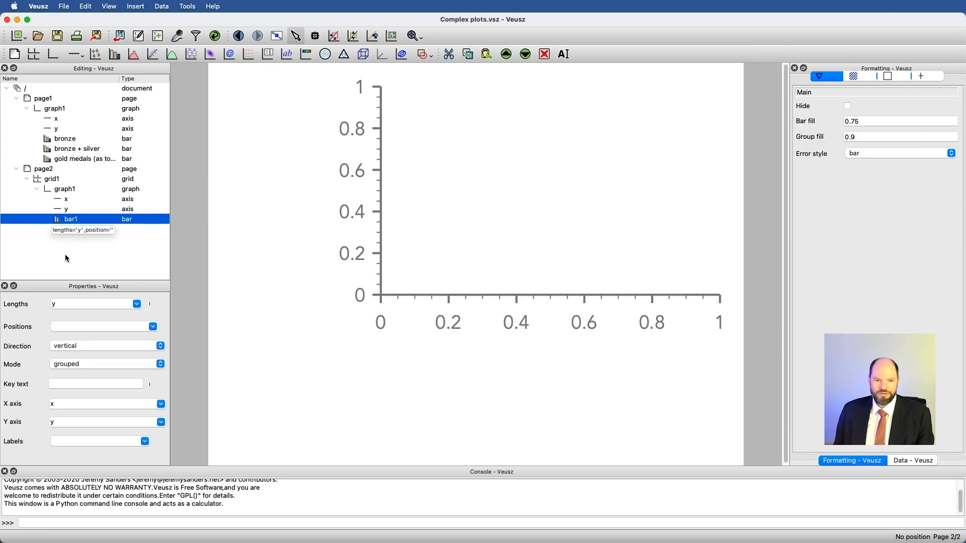
pyautogui.click(71, 193)
pyautogui.click(544, 54)
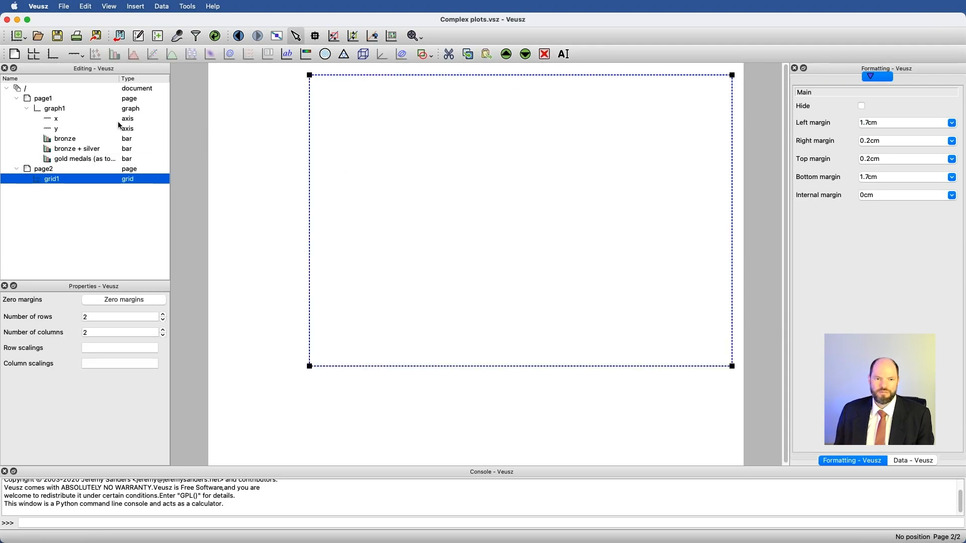
# Copy the stacked medal graph from page1 into the grid on page2
pyautogui.click(58, 109)
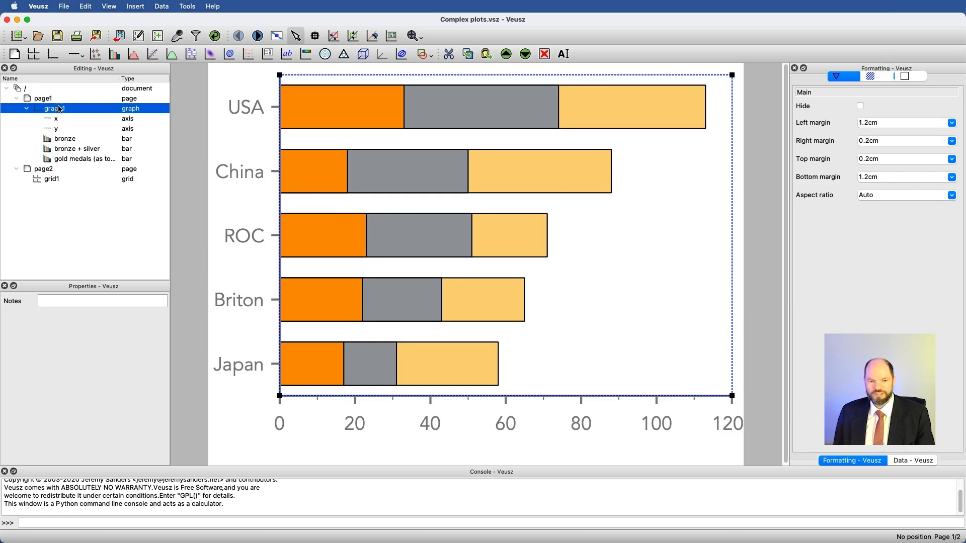
pyautogui.press('super+c')
pyautogui.click(51, 179)
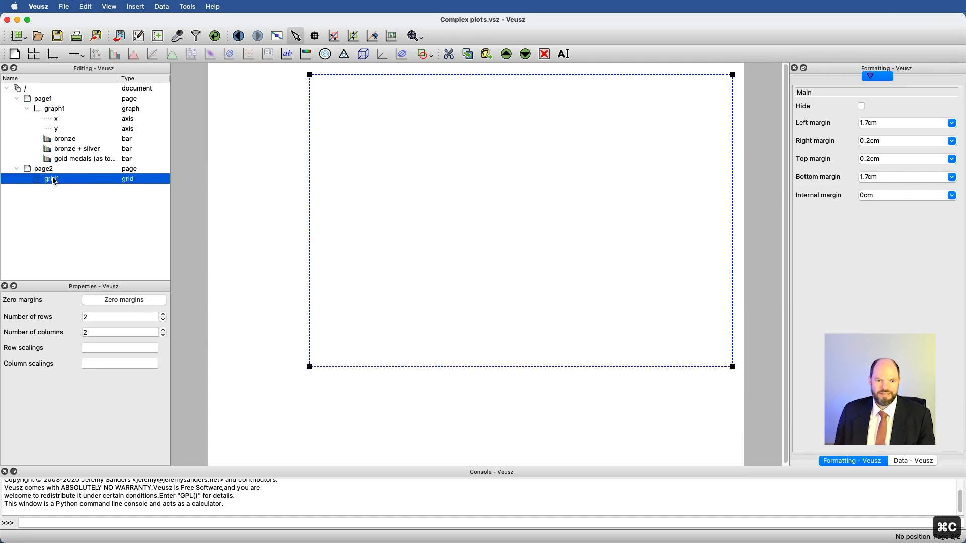
pyautogui.press('super+v')
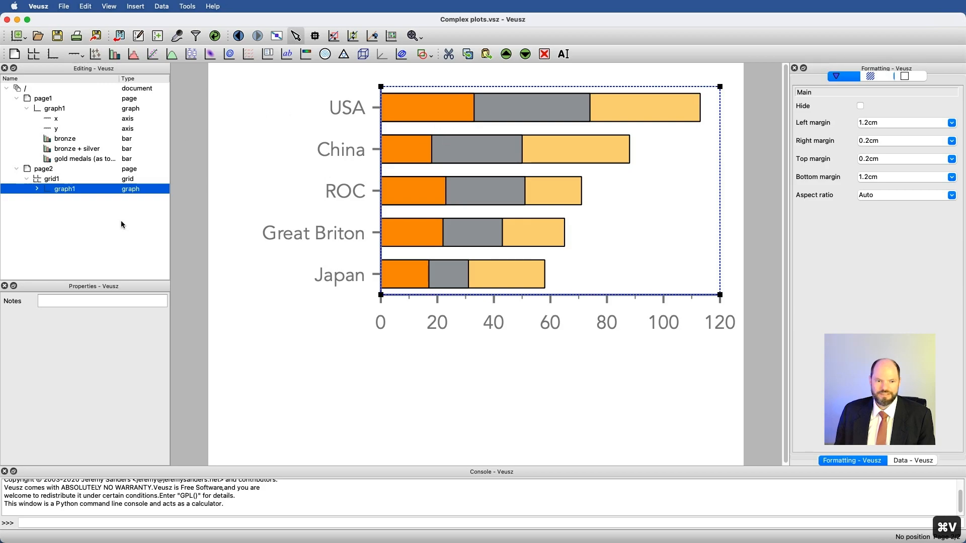
# Delete the bronze + silver and gold medals bars from the graph on page2 and set the bronze bar's lengths to Total medals
pyautogui.click(36, 189)
pyautogui.click(68, 219)
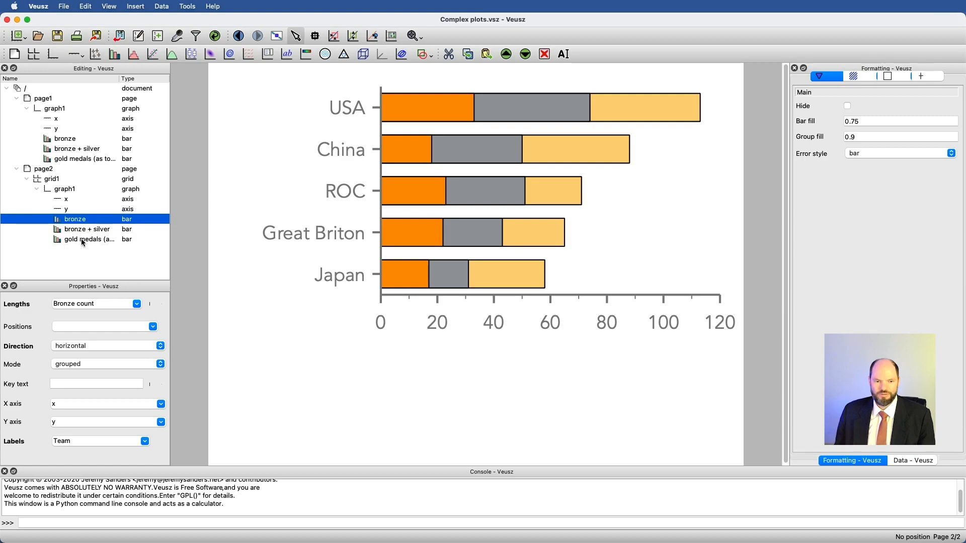
pyautogui.click(85, 230)
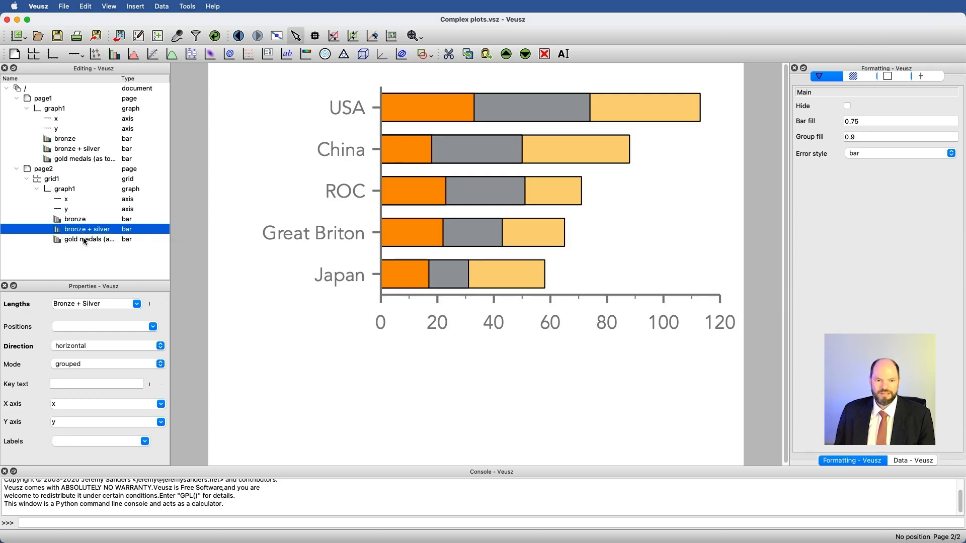
pyautogui.click(85, 240)
pyautogui.keyDown('shift'); pyautogui.click(84, 230); pyautogui.keyUp('shift')
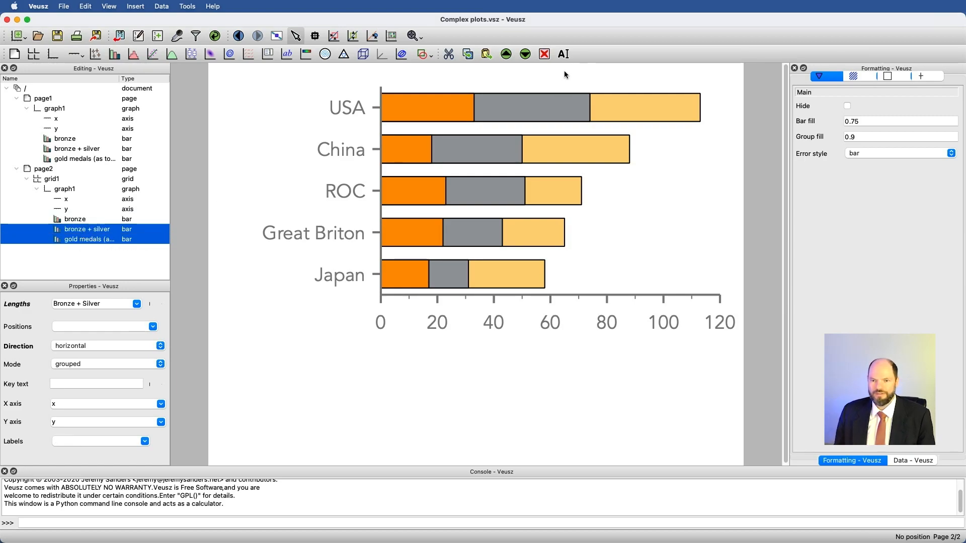
pyautogui.click(548, 57)
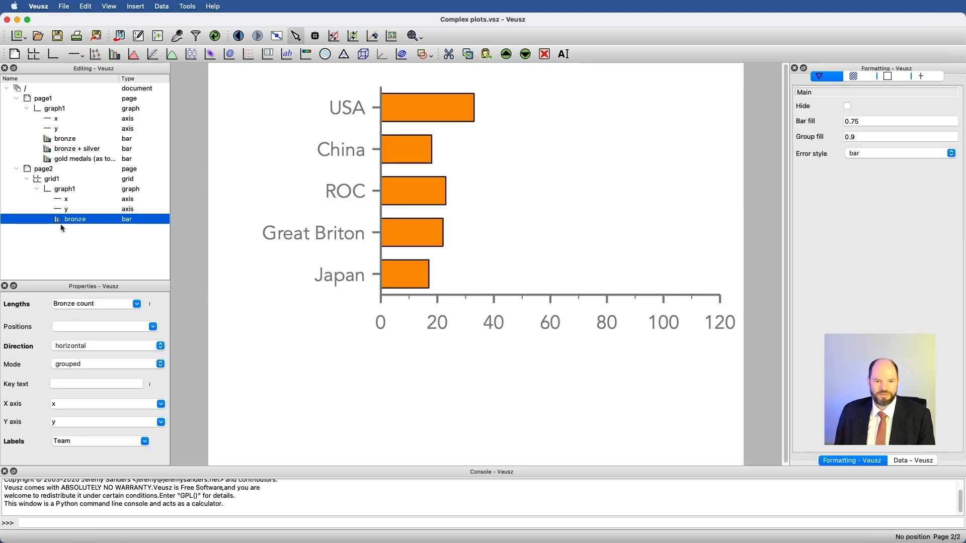
pyautogui.click(136, 304)
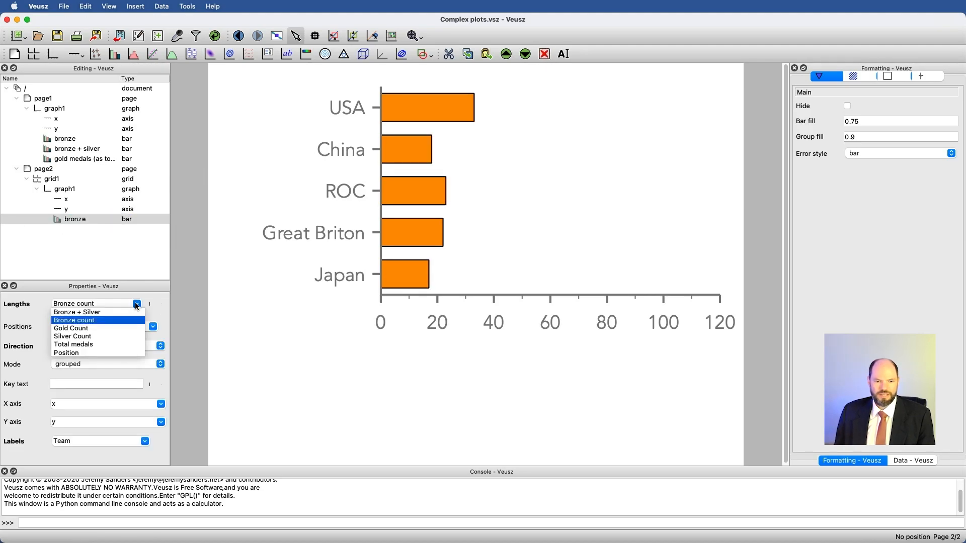
pyautogui.click(105, 345)
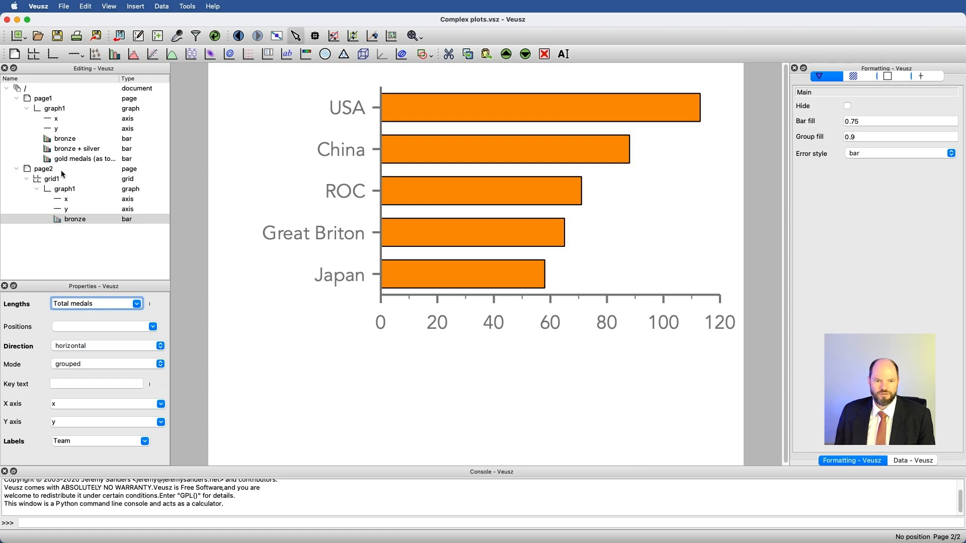
# Rename the graph inside page2's grid as "Total medals"
pyautogui.click(64, 189)
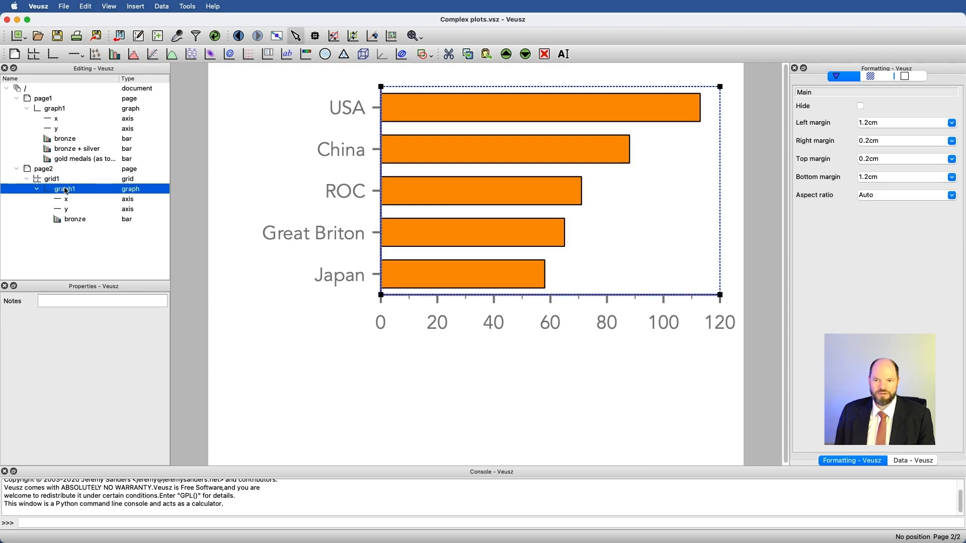
pyautogui.click(561, 57)
pyautogui.write('Total medasl')
pyautogui.press('BackSpace')
pyautogui.press('BackSpace')
pyautogui.write('ls')
pyautogui.press('Return')
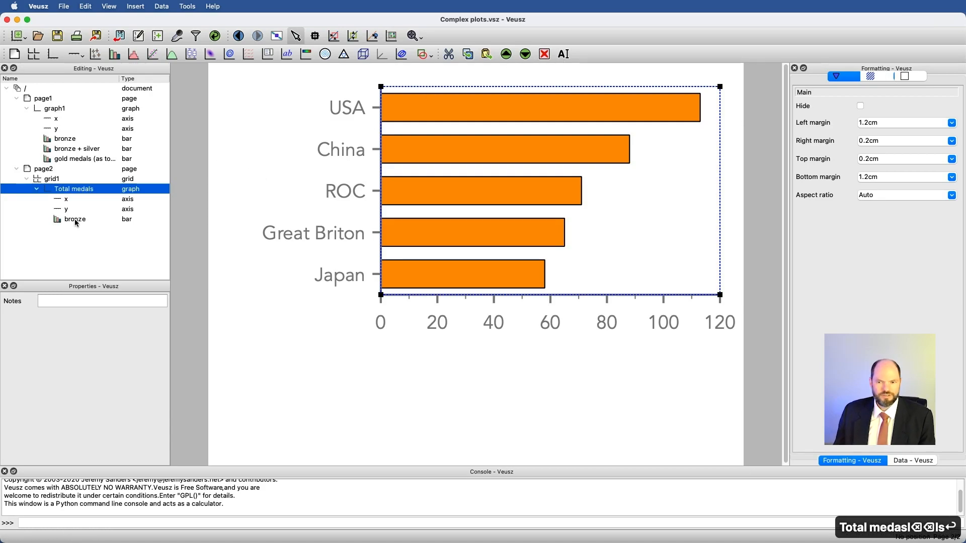
# Rename the bronze bar widget in the Total medals graph as "graph"
pyautogui.click(76, 222)
pyautogui.click(565, 54)
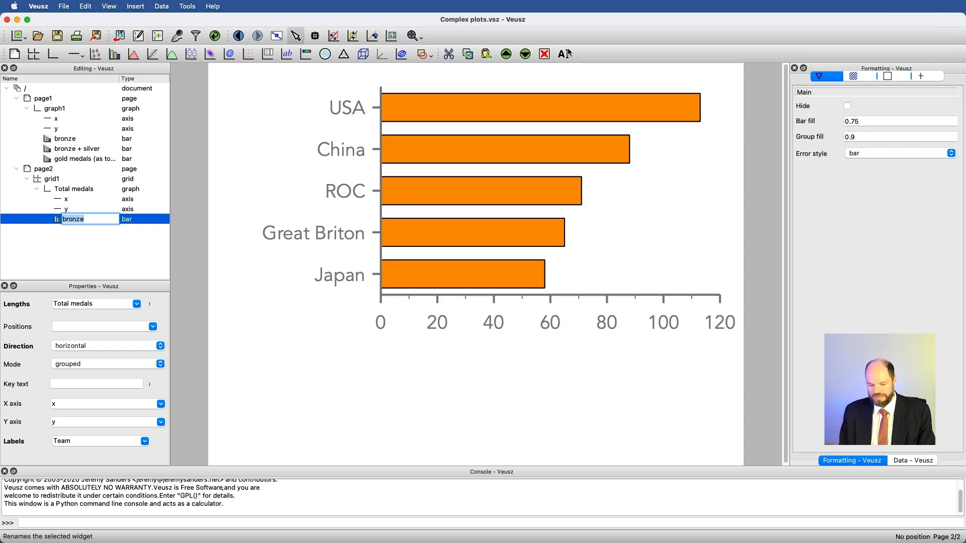
pyautogui.write('graph')
pyautogui.press('Return')
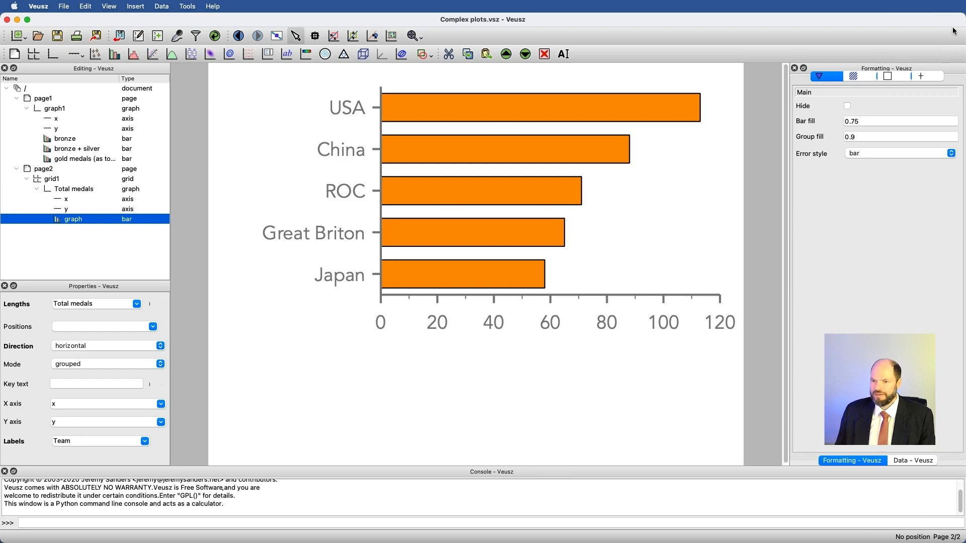
# Change the fill colour of the Total medals bars to near-black
pyautogui.click(863, 78)
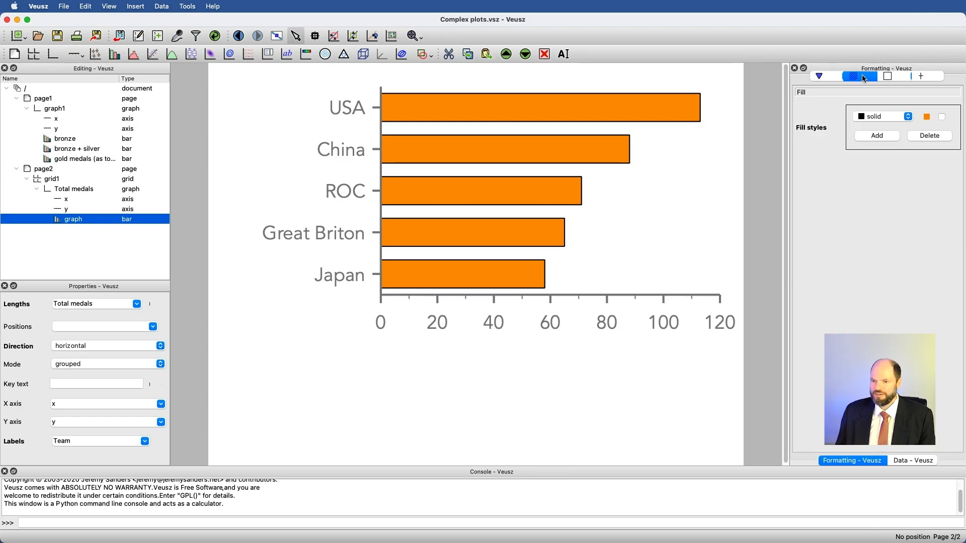
pyautogui.click(927, 118)
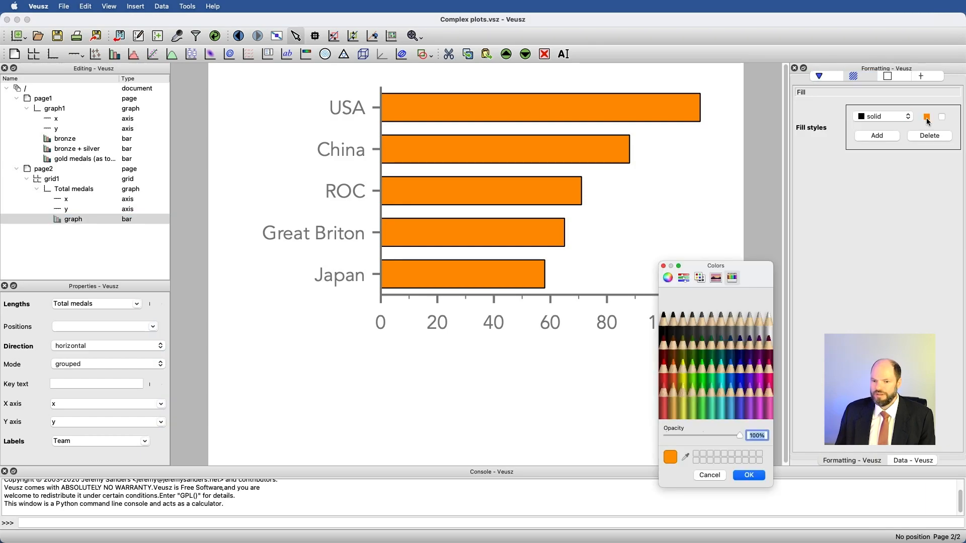
pyautogui.click(673, 321)
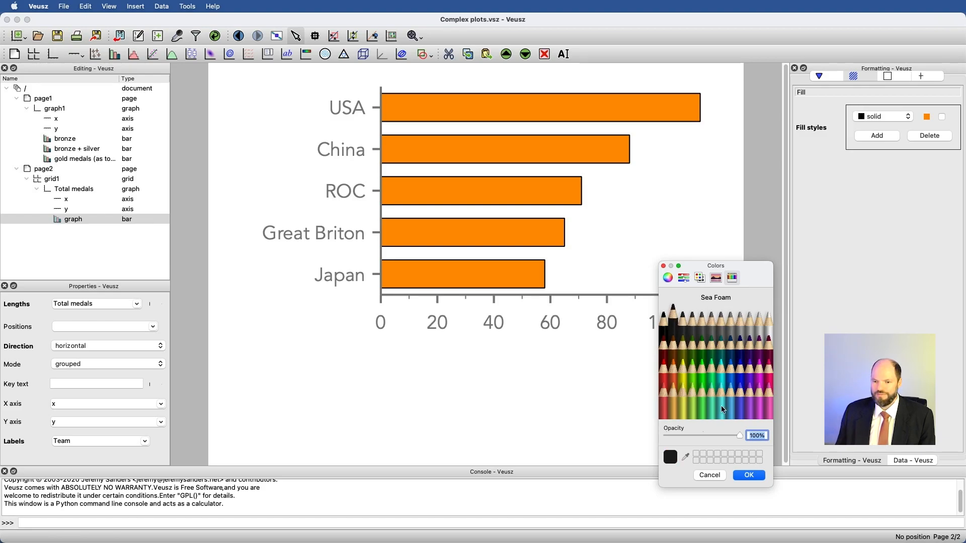
pyautogui.click(750, 475)
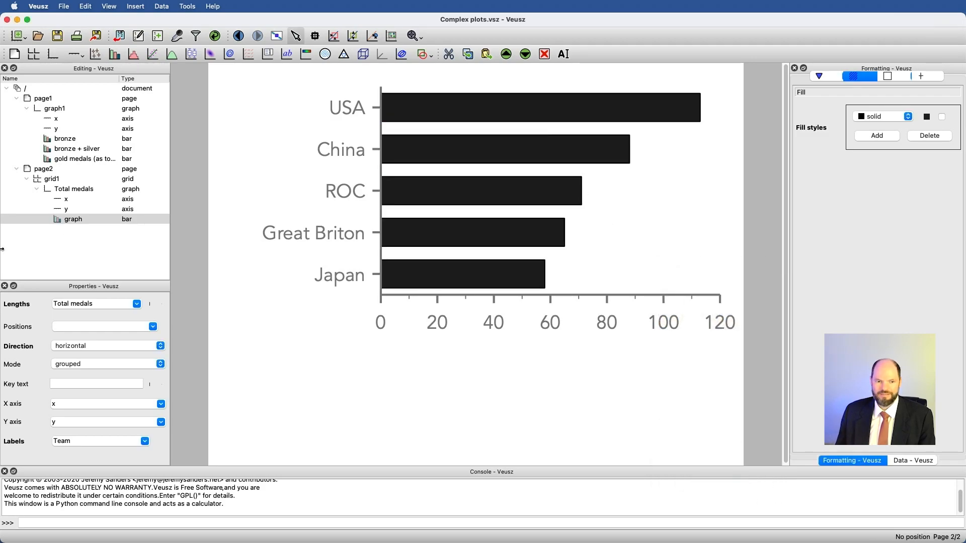
# Duplicate the Total medals graph within the grid on page2
pyautogui.click(72, 191)
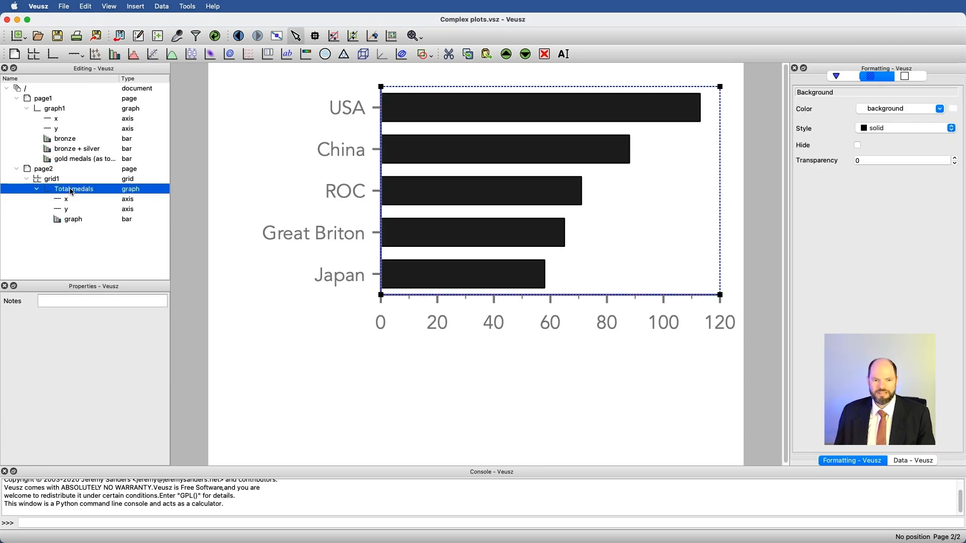
pyautogui.press('super+c')
pyautogui.press('super+v')
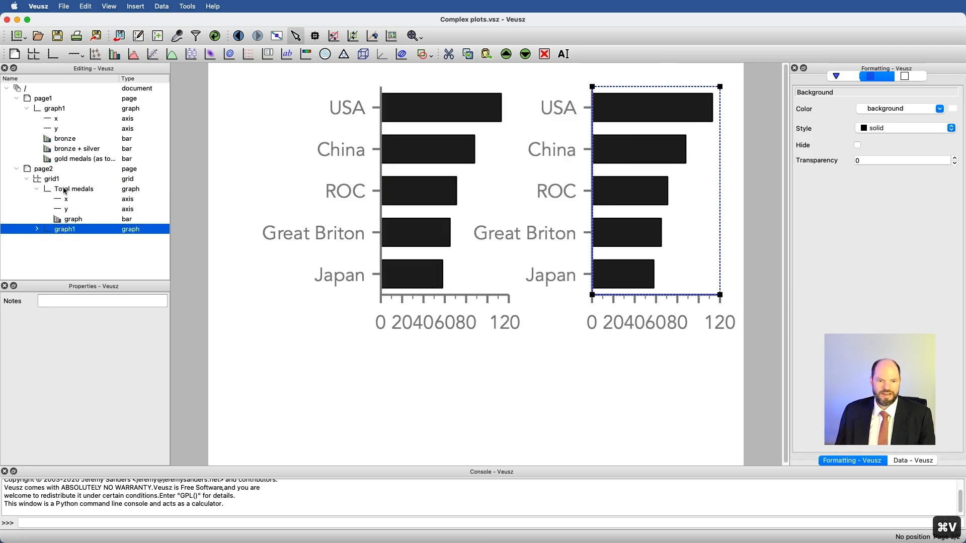
pyautogui.click(28, 178)
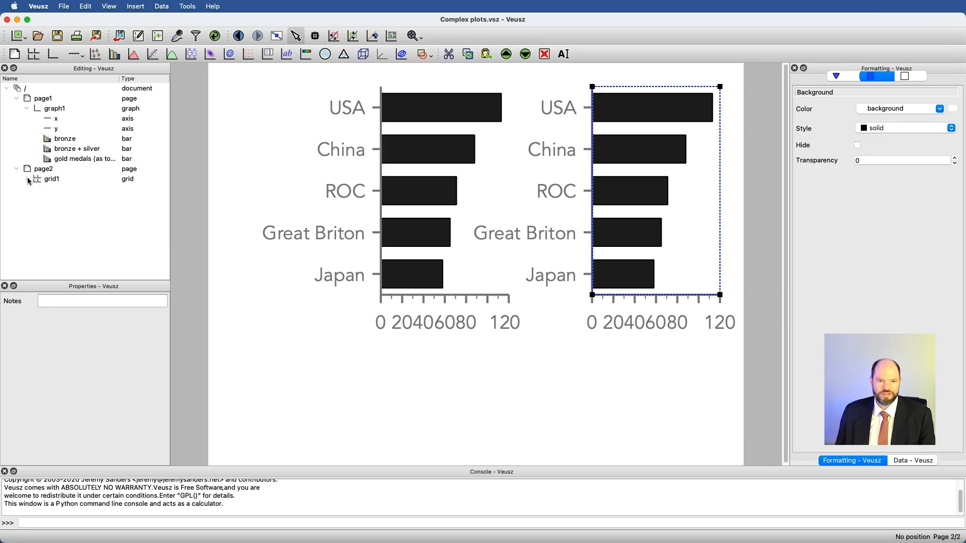
pyautogui.click(27, 178)
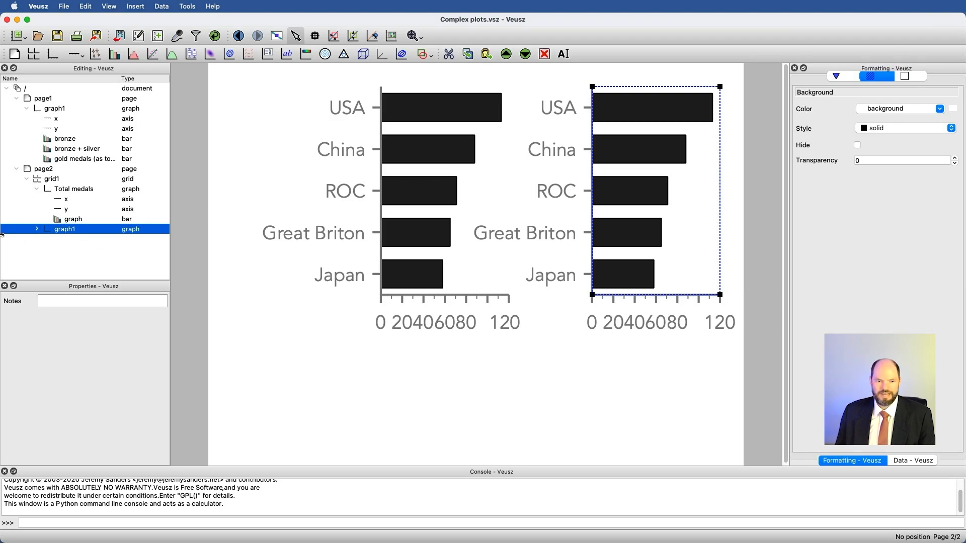
# Rename the duplicated graph as "gold"
pyautogui.click(567, 54)
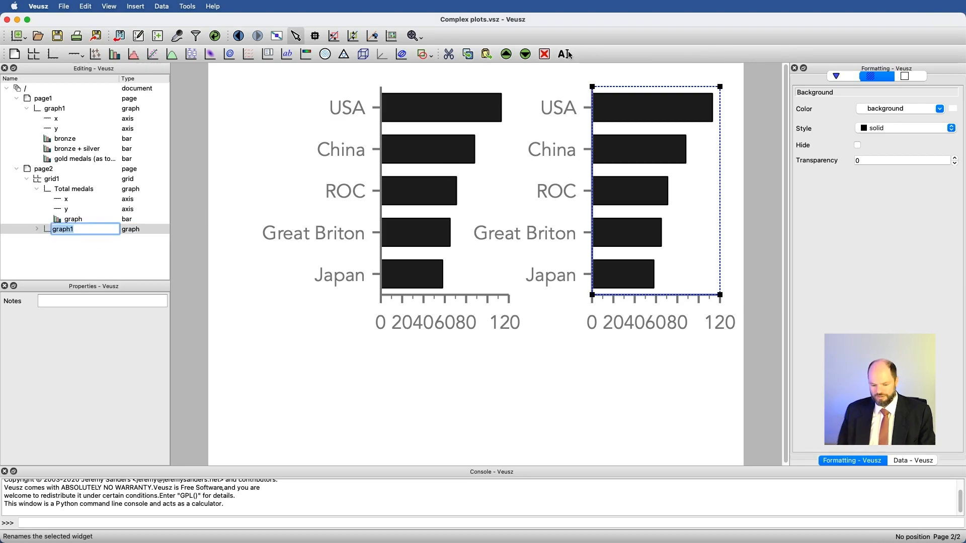
pyautogui.write('gold')
pyautogui.press('Return')
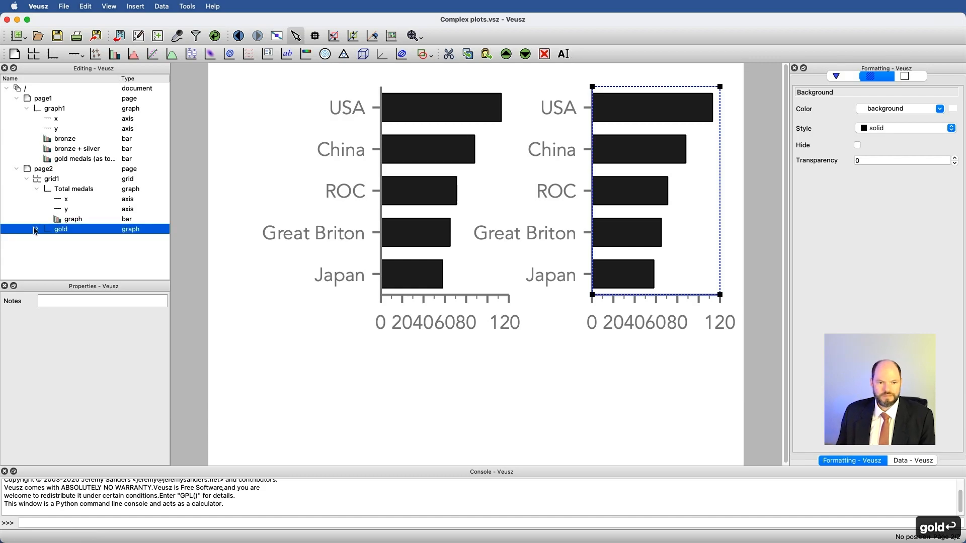
# Set the lengths of the gold graph's bar widget to the Gold Count dataset
pyautogui.click(63, 259)
pyautogui.click(91, 308)
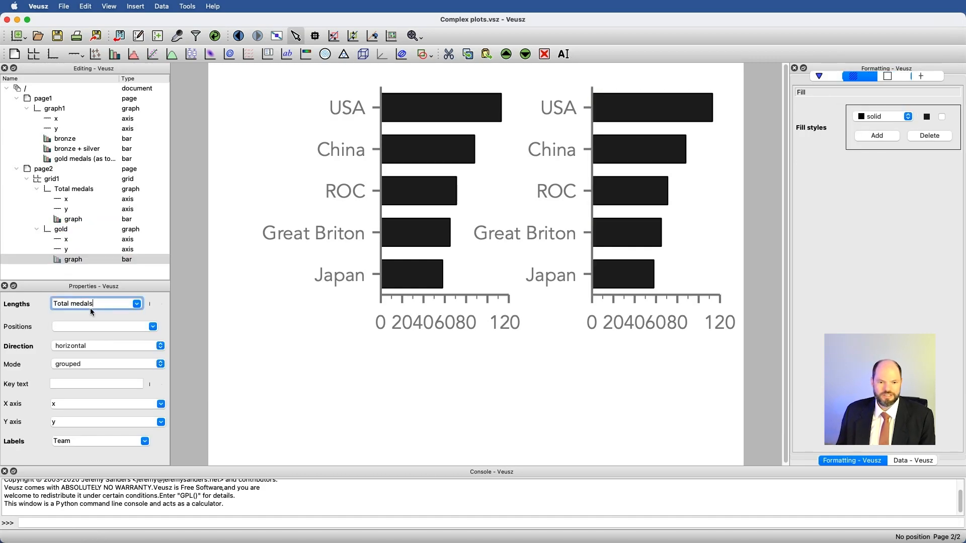
pyautogui.click(137, 305)
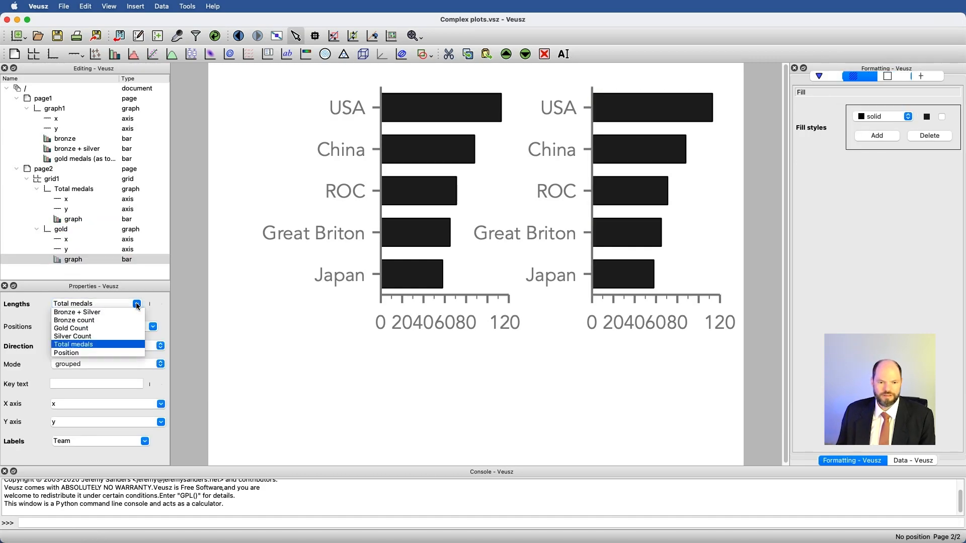
pyautogui.click(118, 327)
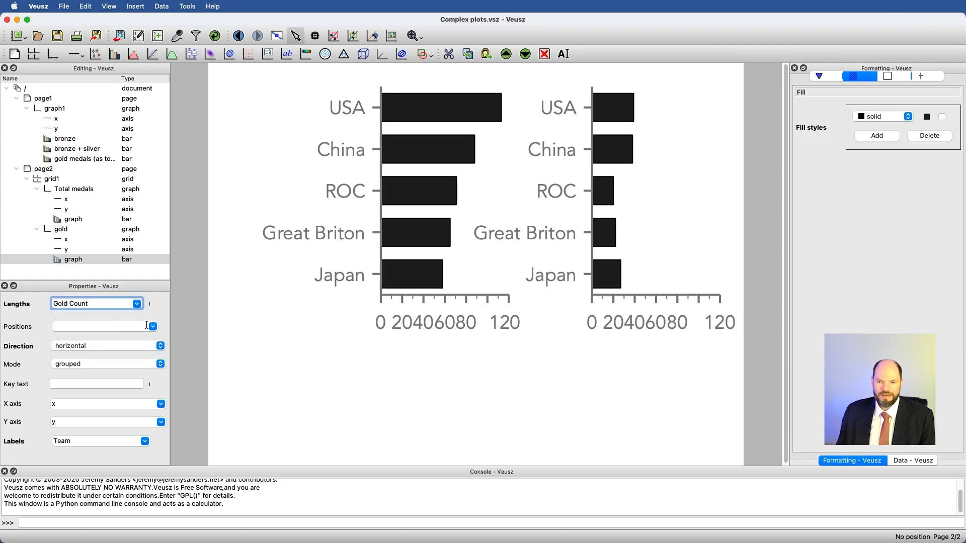
# Change the fill colour of the gold graph's bars to Cantaloupe
pyautogui.click(930, 118)
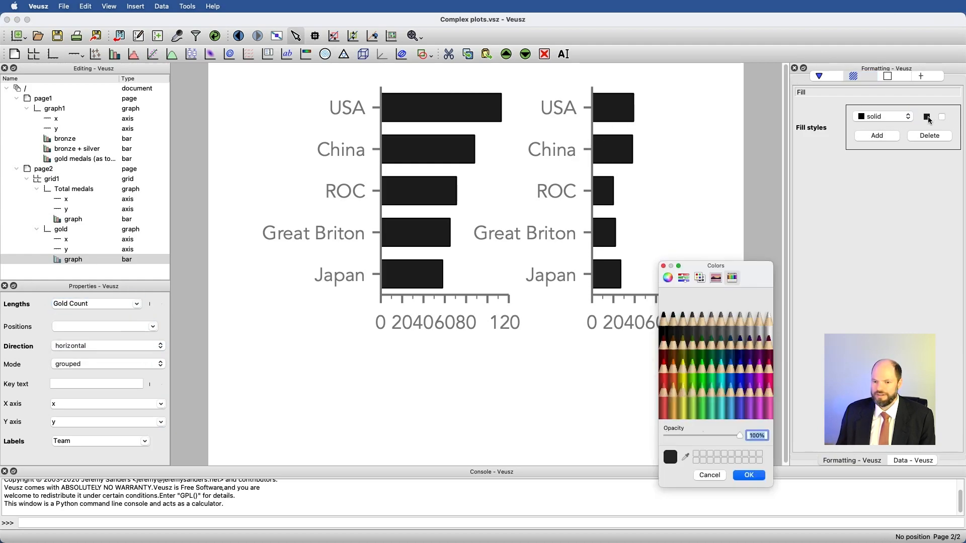
pyautogui.click(674, 399)
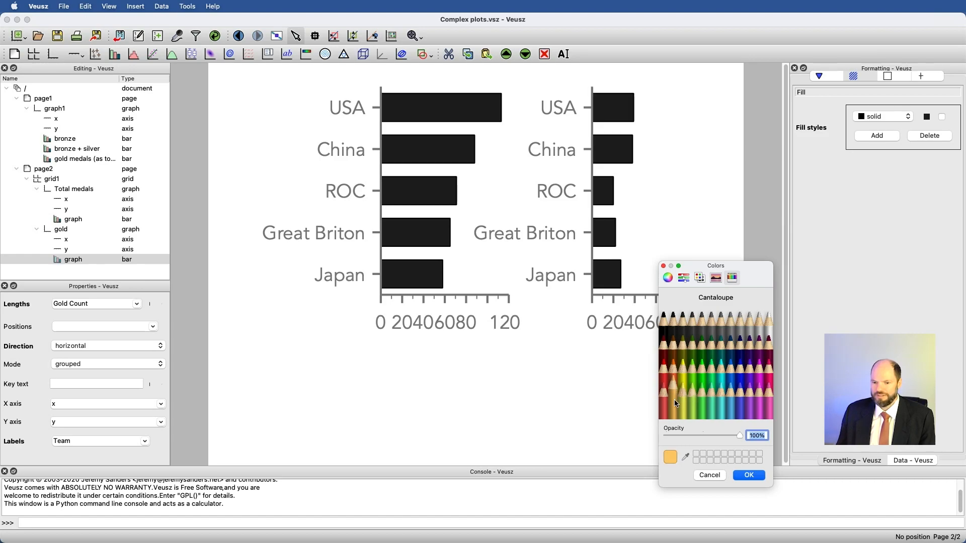
pyautogui.click(749, 475)
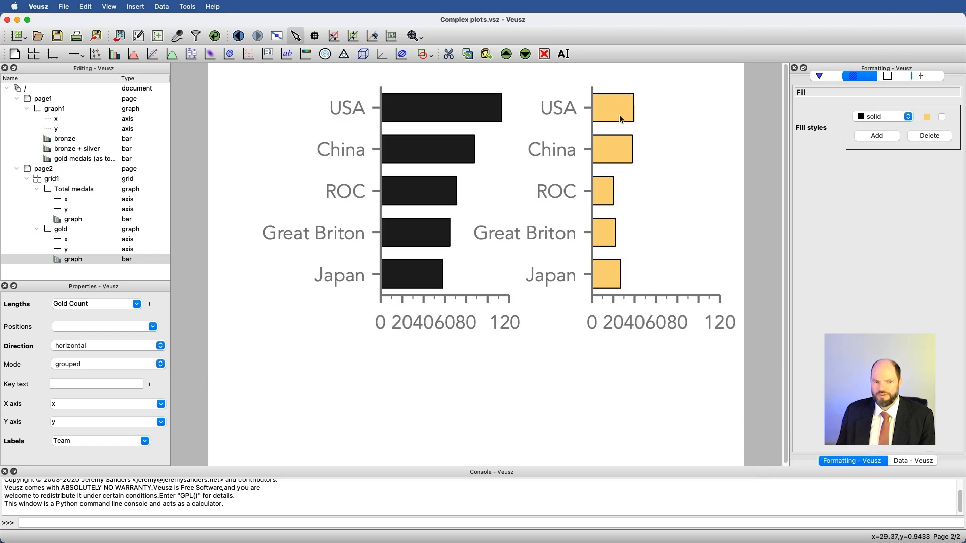
# Duplicate the gold graph twice within the grid on page2 to fill a two-by-two layout
pyautogui.click(61, 232)
pyautogui.press('super+c')
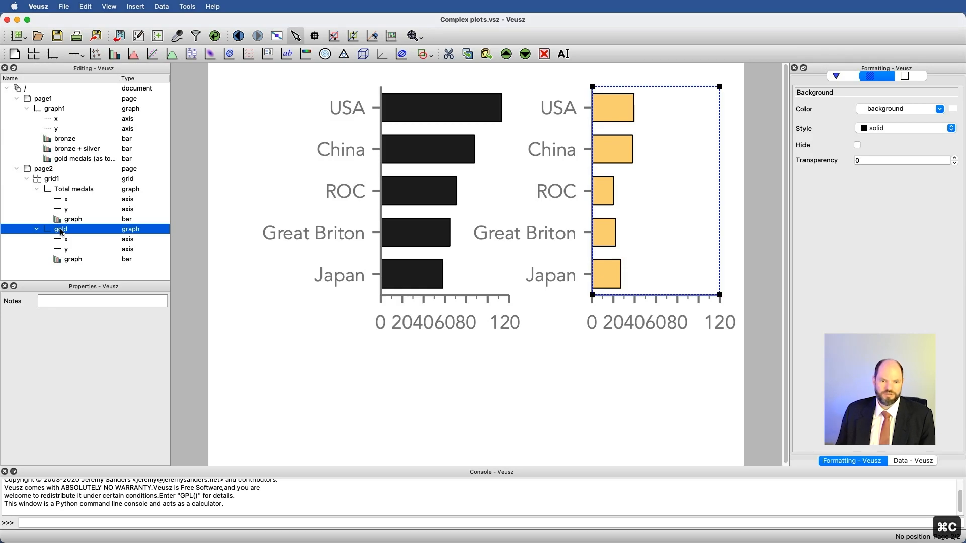
pyautogui.press('super+v')
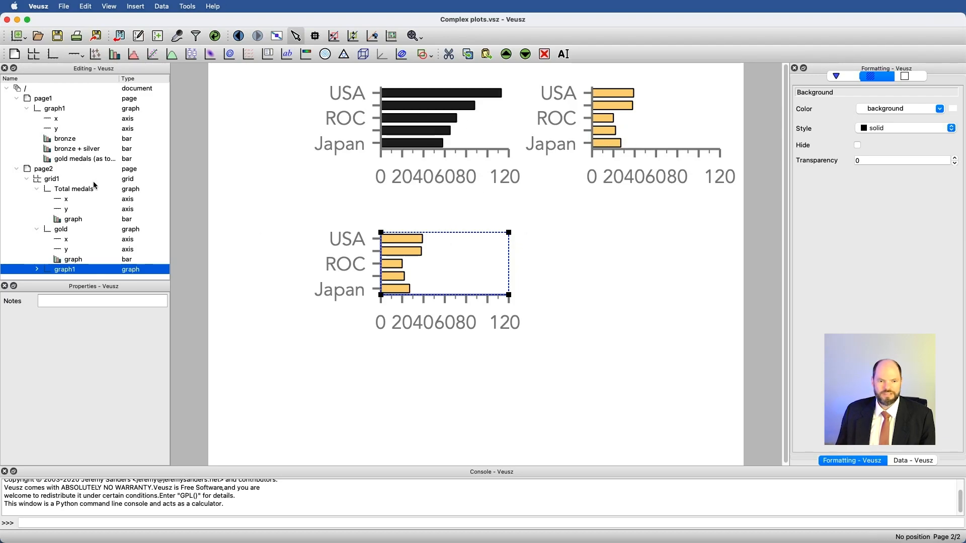
pyautogui.click(46, 180)
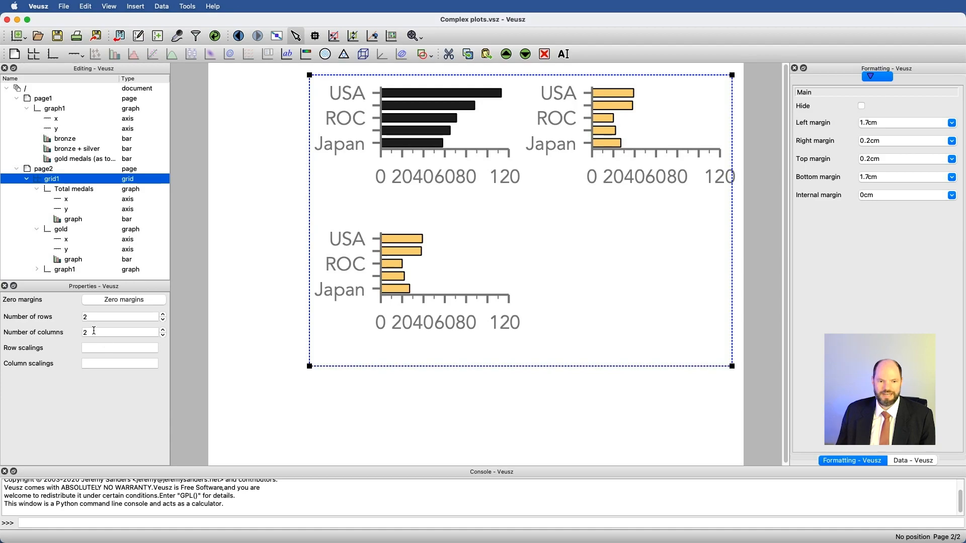
pyautogui.press('super+v')
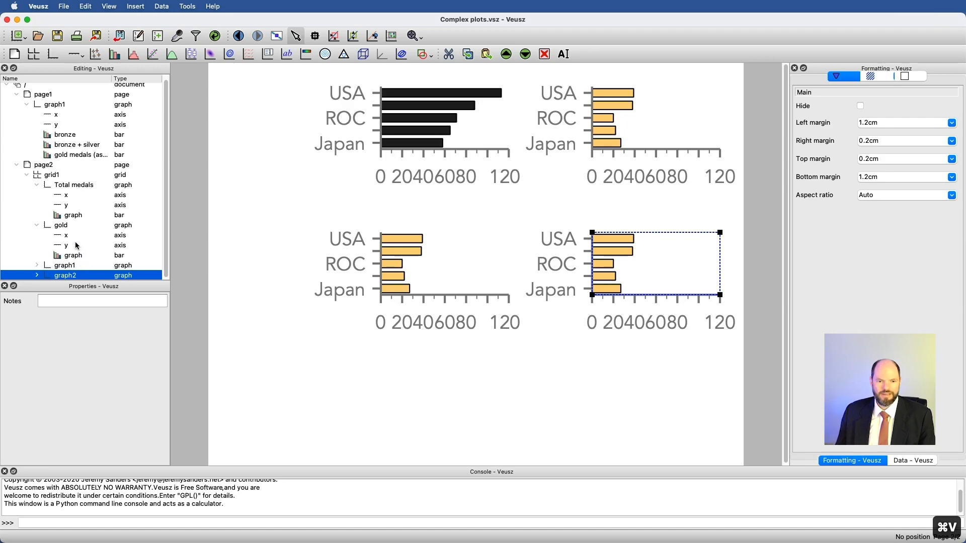
# Rename the first copied graph as "silver" and the second as "bronze"
pyautogui.click(74, 265)
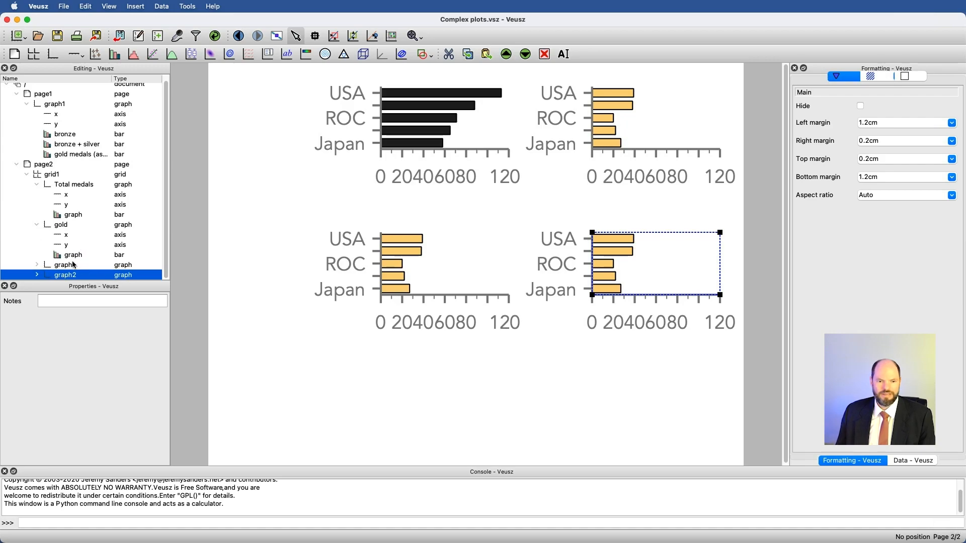
pyautogui.click(563, 55)
pyautogui.write('silver')
pyautogui.press('Return')
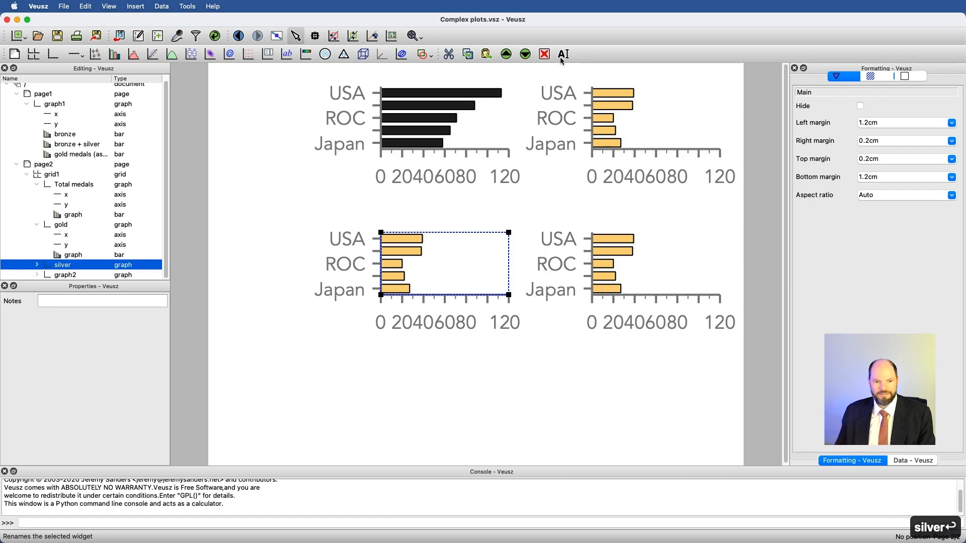
pyautogui.click(76, 279)
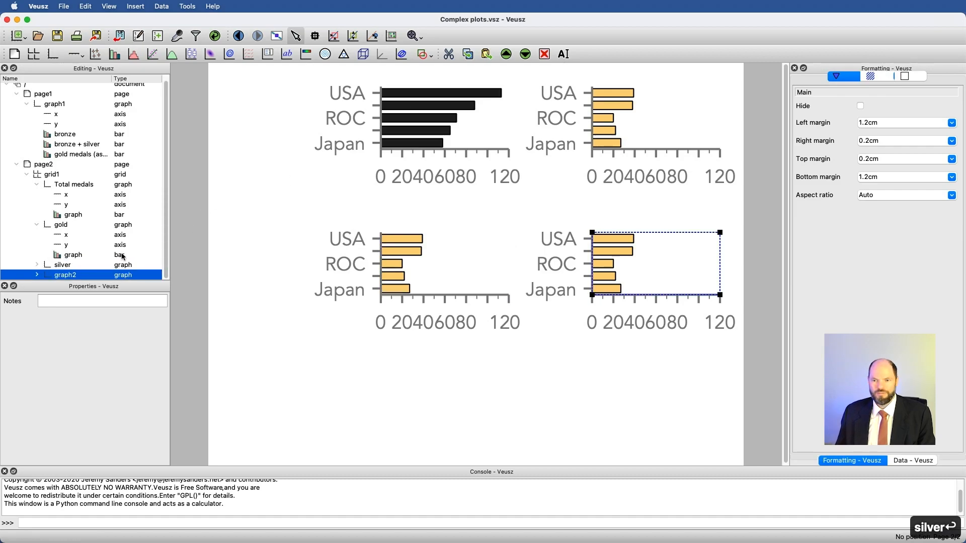
pyautogui.click(564, 54)
pyautogui.write('bronze')
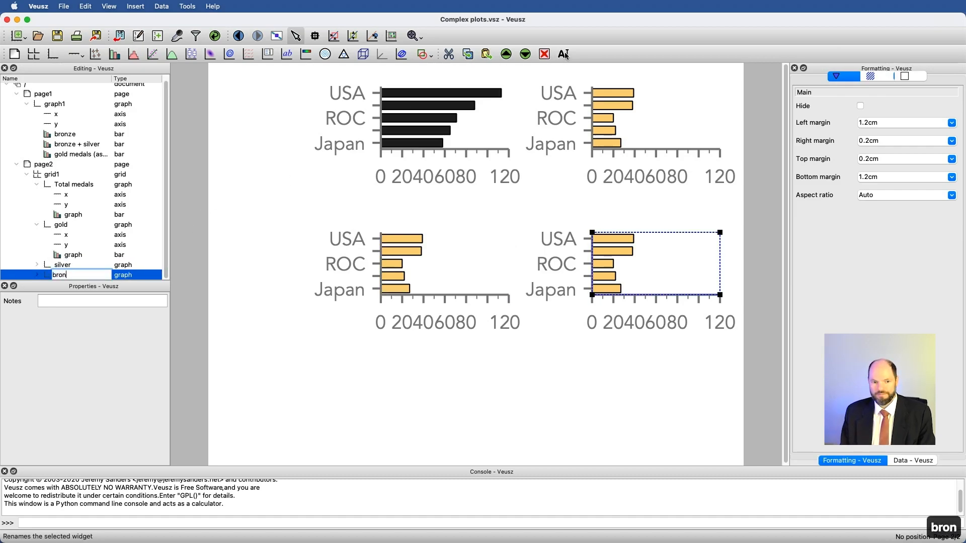
pyautogui.press('Return')
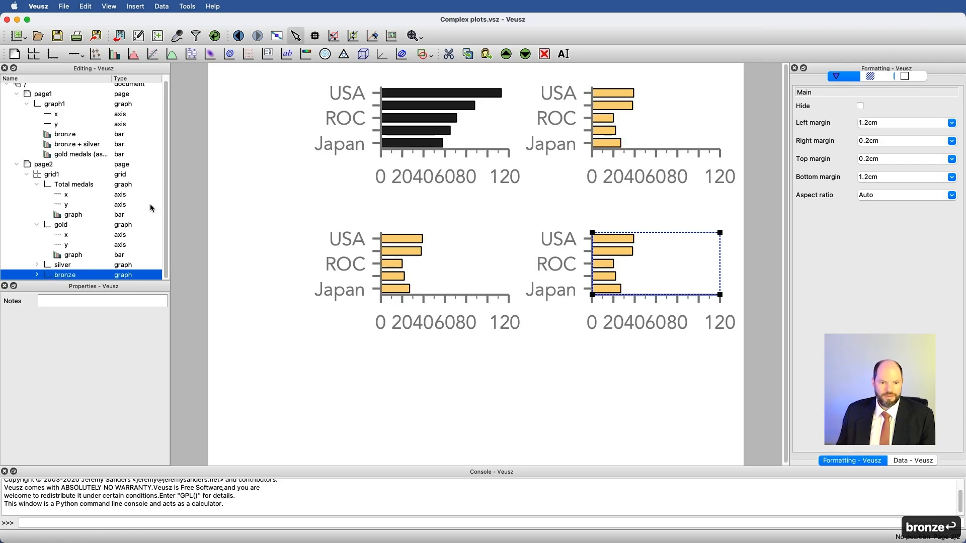
# Set the lengths of the silver graph's bar widget to the Silver Count dataset
pyautogui.click(37, 265)
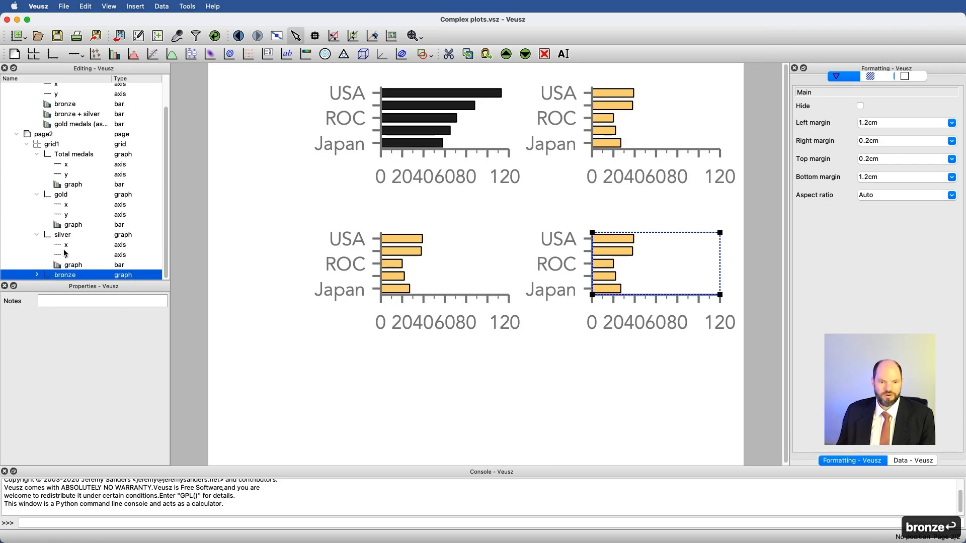
pyautogui.click(74, 265)
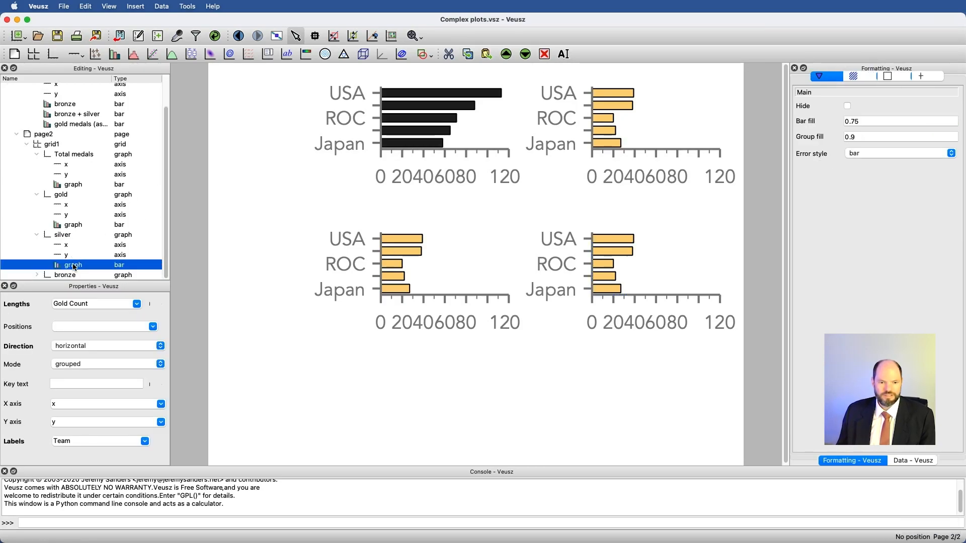
pyautogui.click(138, 304)
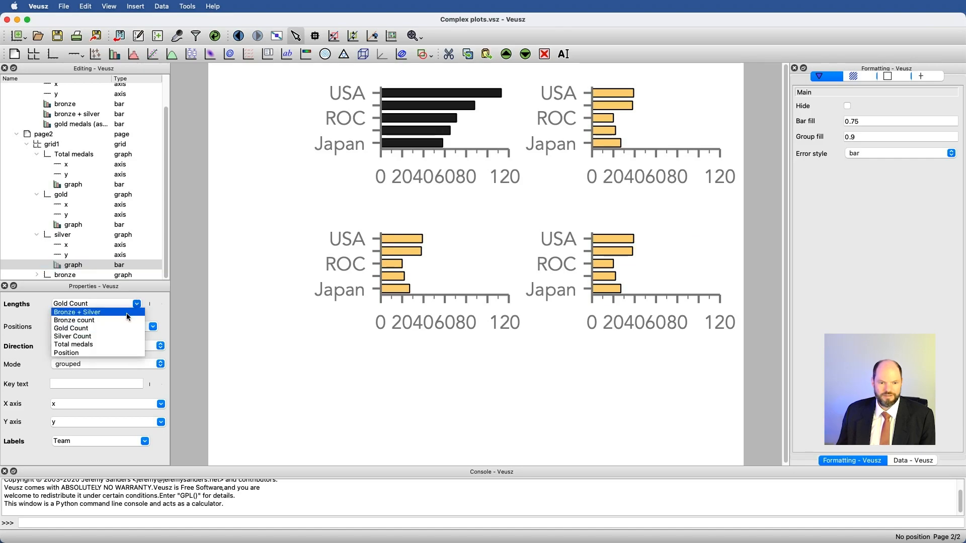
pyautogui.click(114, 337)
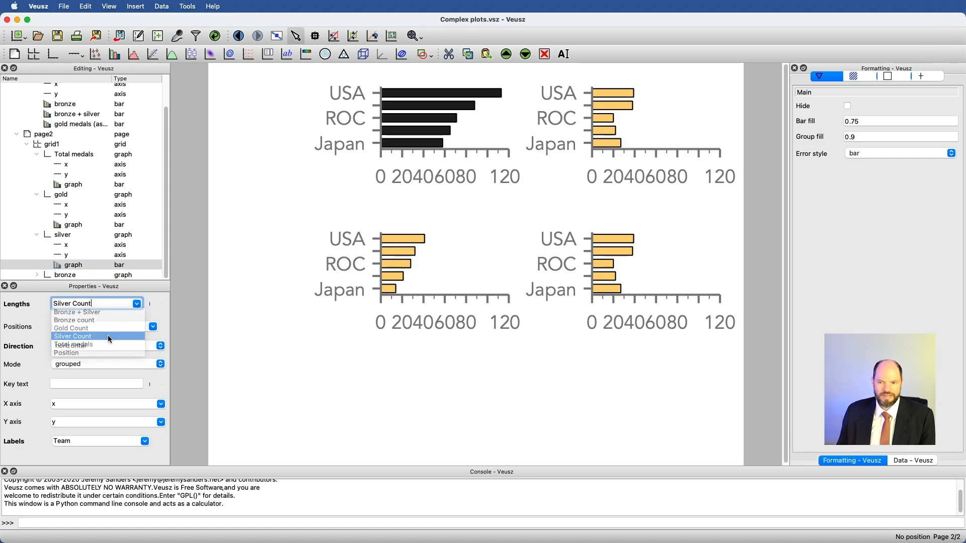
# Change the fill colour of the silver graph's bars to light grey
pyautogui.click(860, 75)
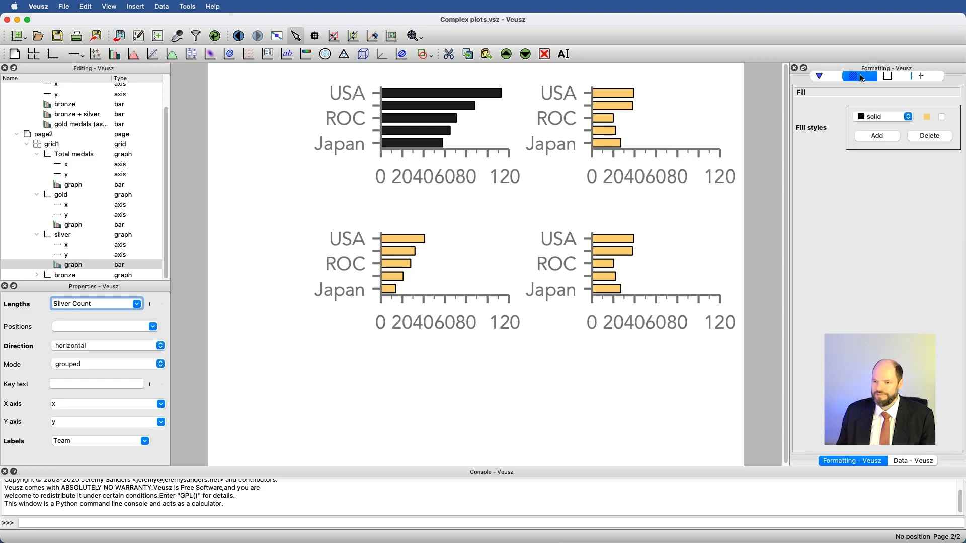
pyautogui.click(928, 118)
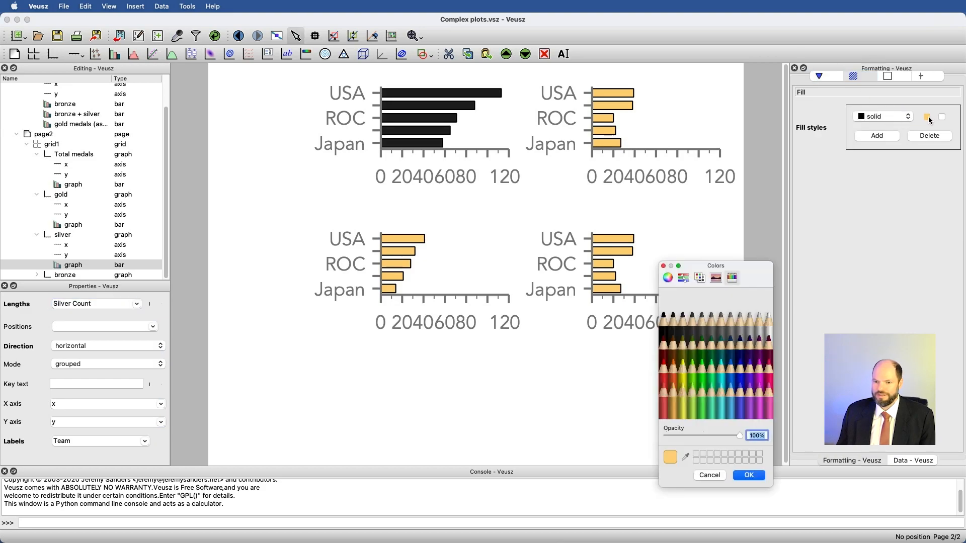
pyautogui.click(750, 325)
pyautogui.click(760, 474)
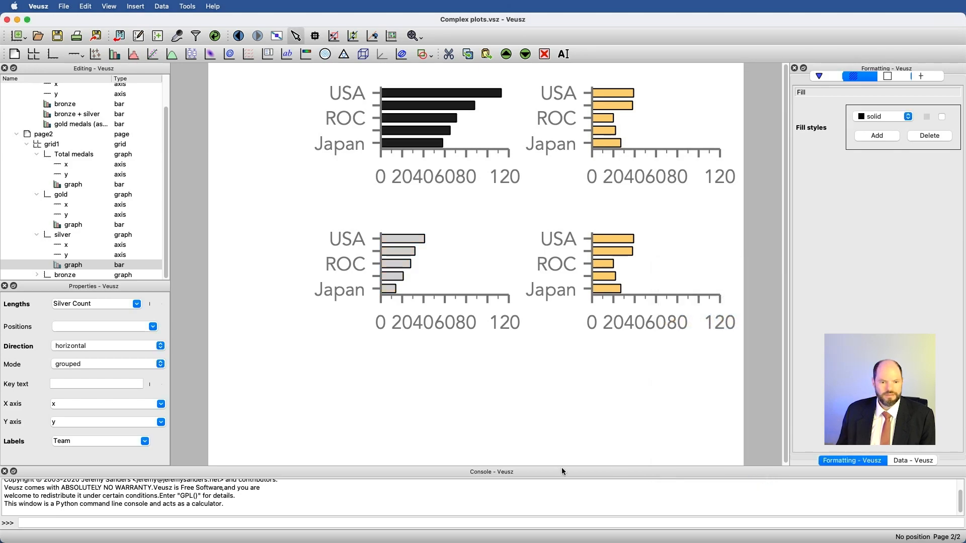
# Set the lengths of the bronze graph's bar widget to the Bronze count dataset
pyautogui.click(38, 276)
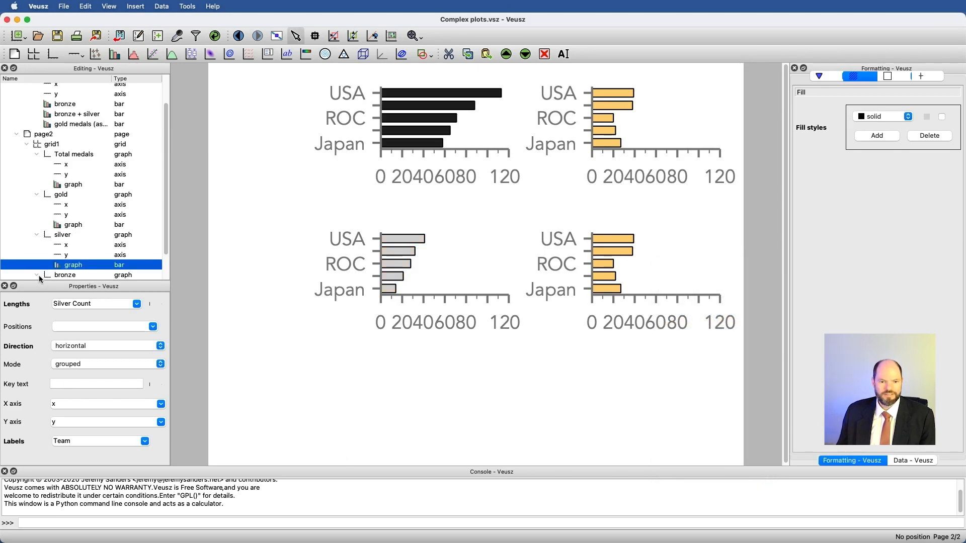
pyautogui.click(71, 275)
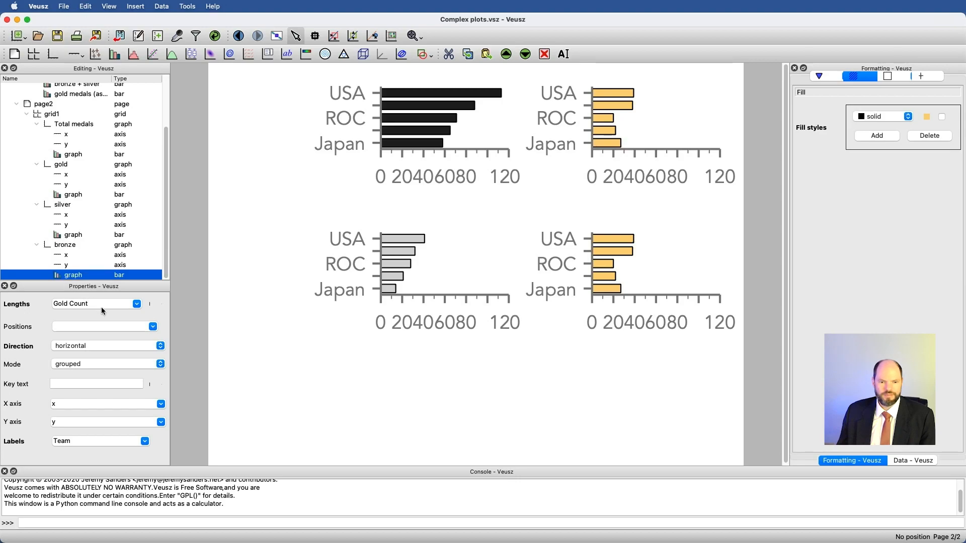
pyautogui.click(136, 304)
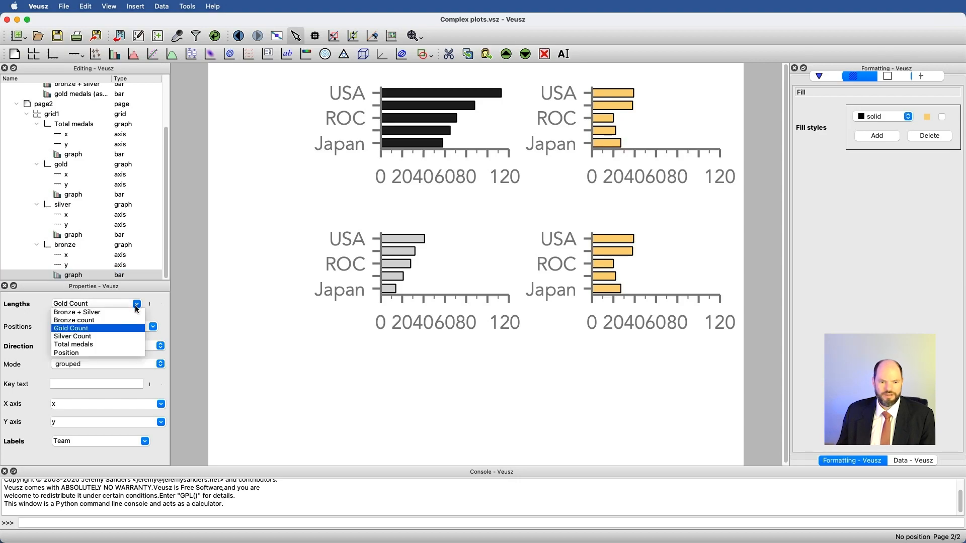
pyautogui.click(74, 320)
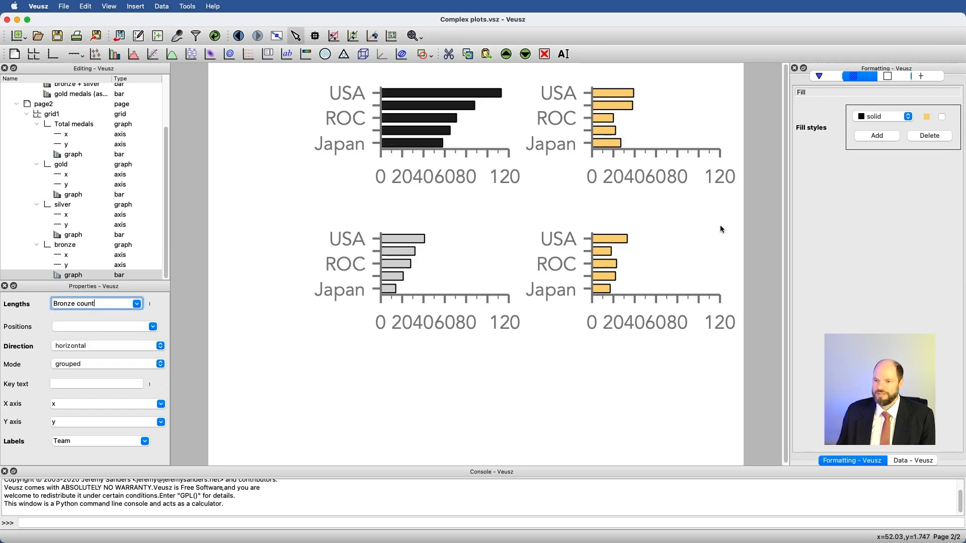
# Change the fill colour of the bronze graph's bars to orange
pyautogui.click(928, 116)
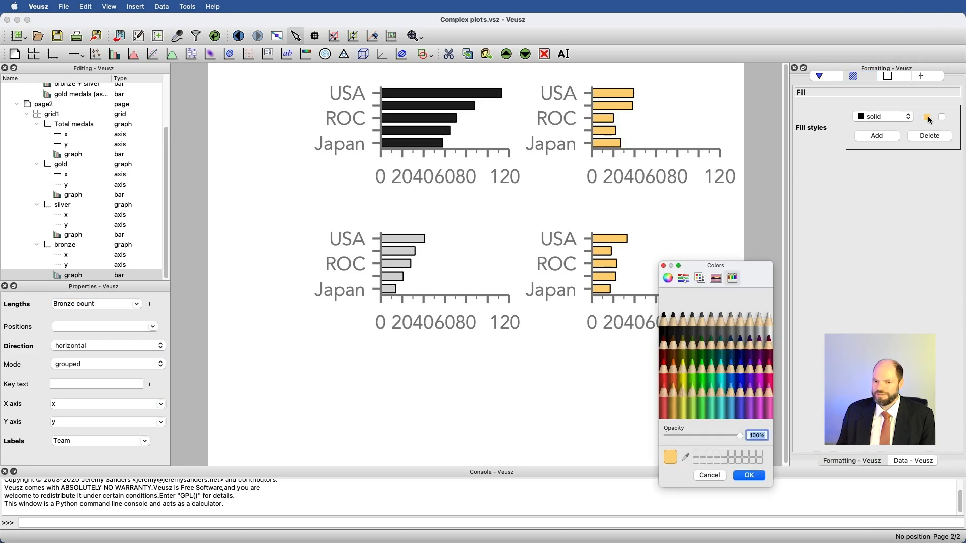
pyautogui.click(674, 363)
pyautogui.click(749, 475)
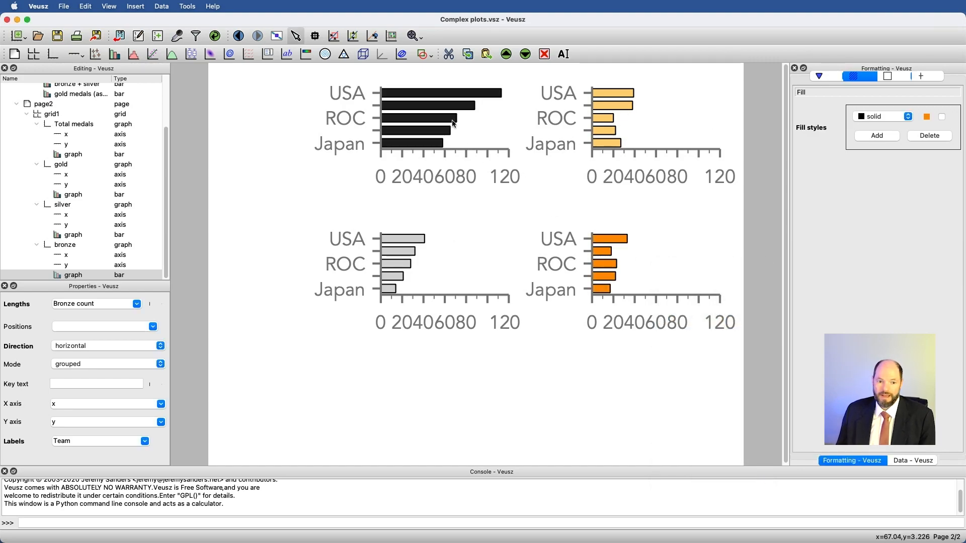
# Add a text label reading "total" to the Total medals graph
pyautogui.click(75, 154)
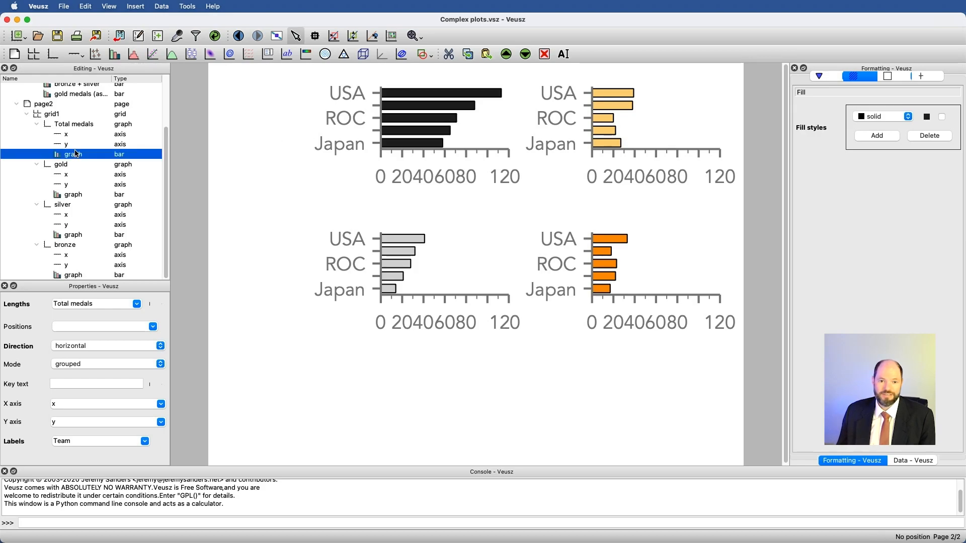
pyautogui.scroll(3, 74, 156)
pyautogui.click(64, 190)
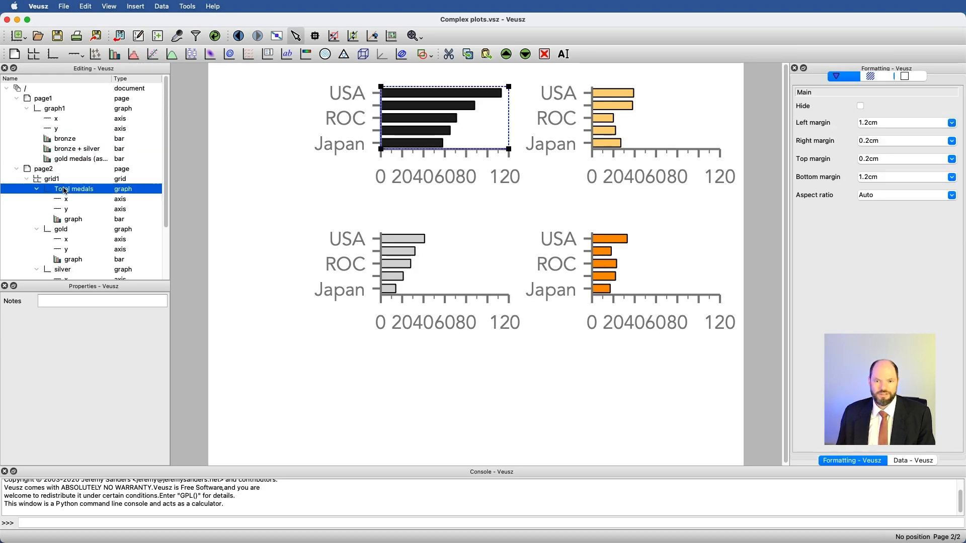
pyautogui.click(292, 54)
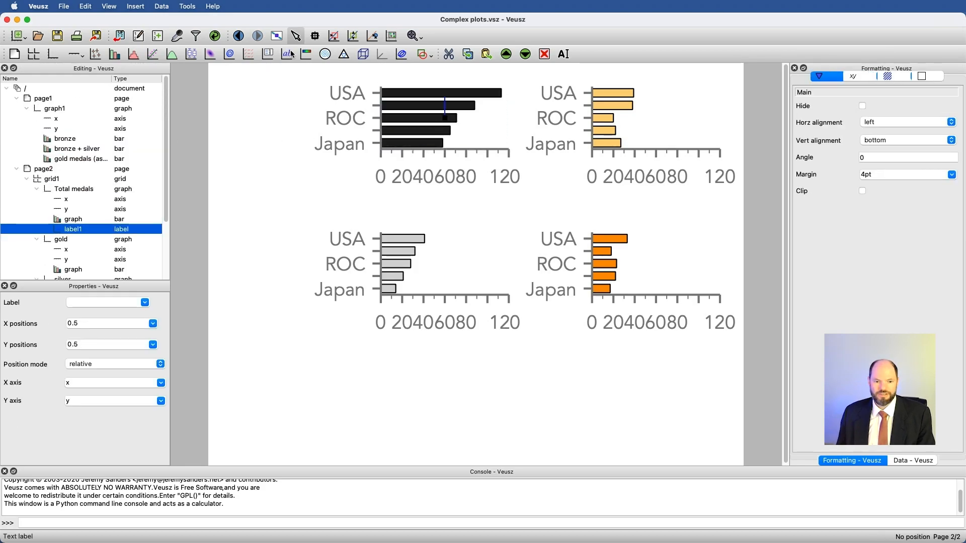
pyautogui.click(121, 302)
pyautogui.write('total')
pyautogui.press('Return')
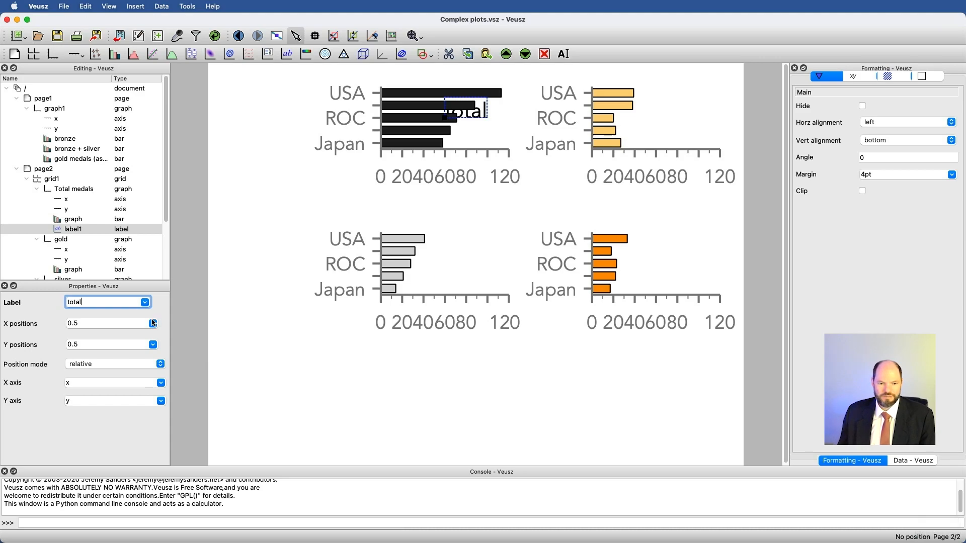
# Set the total label's Y position to 1 and its horizontal alignment to centre
pyautogui.doubleClick(128, 346)
pyautogui.write('1')
pyautogui.press('Return')
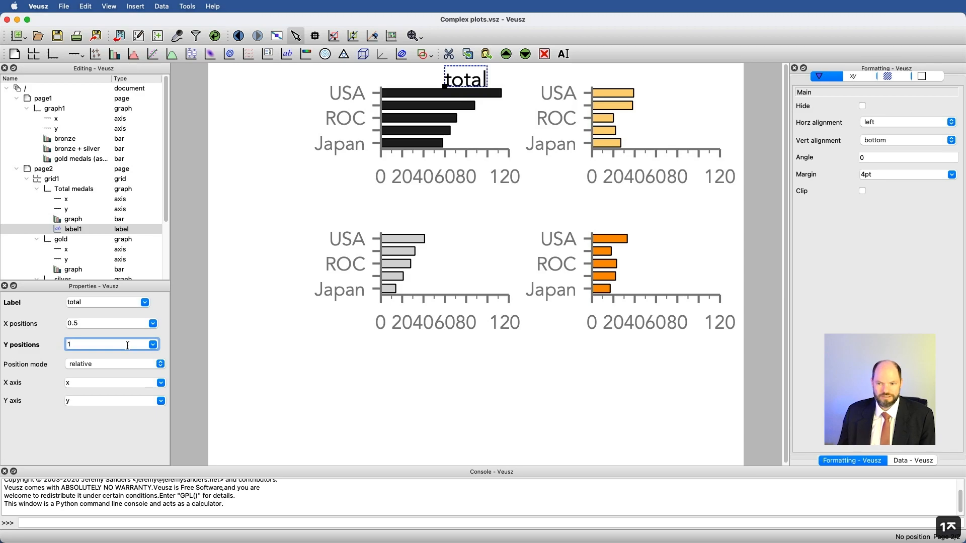
pyautogui.click(895, 119)
pyautogui.click(899, 132)
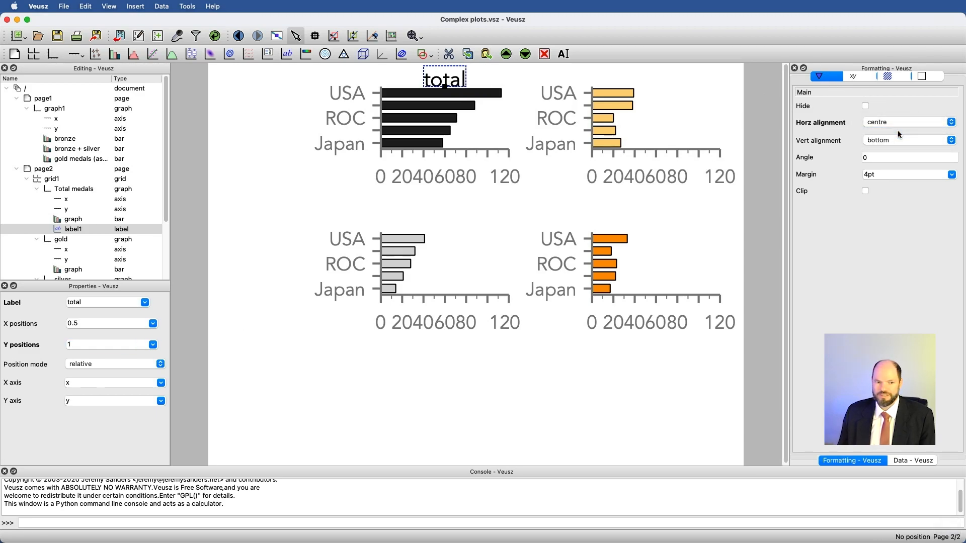
# Copy the "total" label from the Total medals graph into the gold graph and change the copy's text to "gold"
pyautogui.click(68, 230)
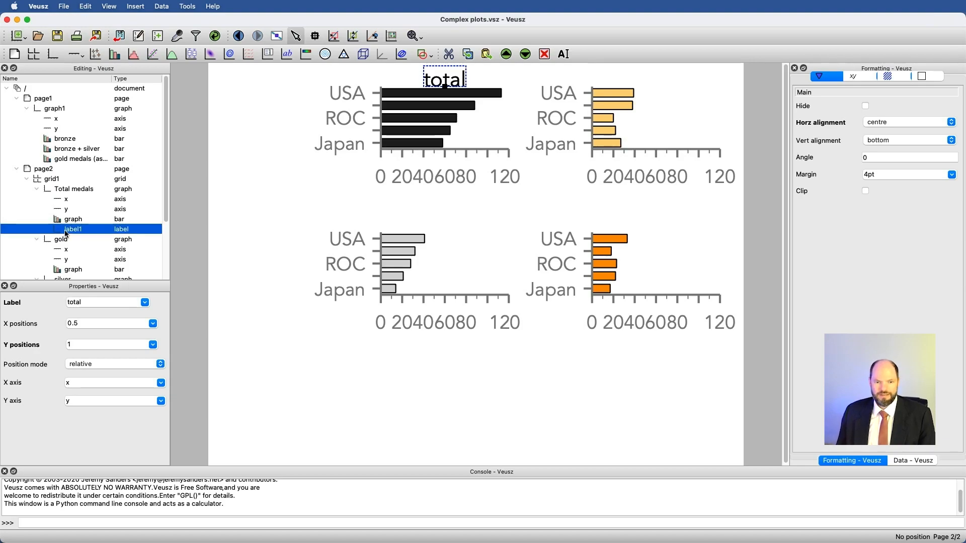
pyautogui.press('super+c')
pyautogui.scroll(-3, 69, 198)
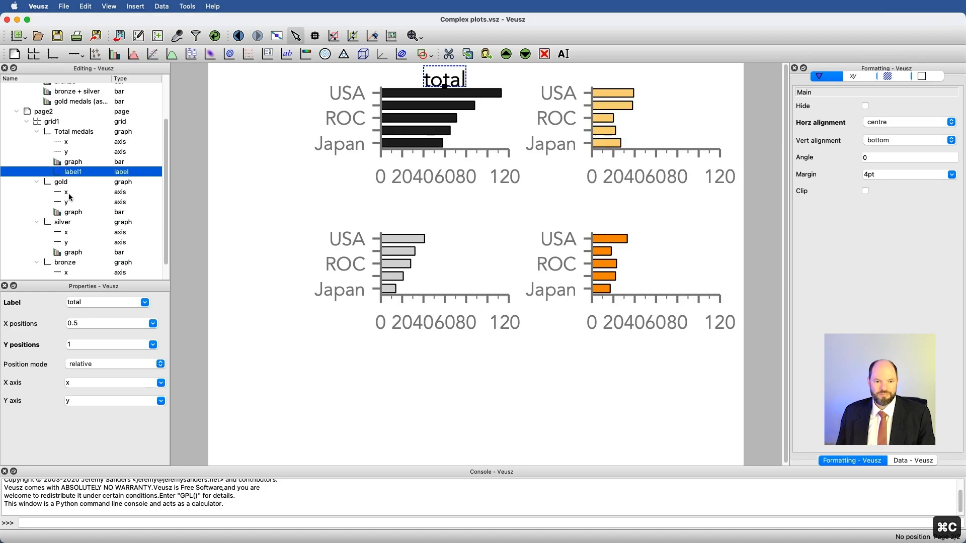
pyautogui.click(71, 194)
pyautogui.press('super+v')
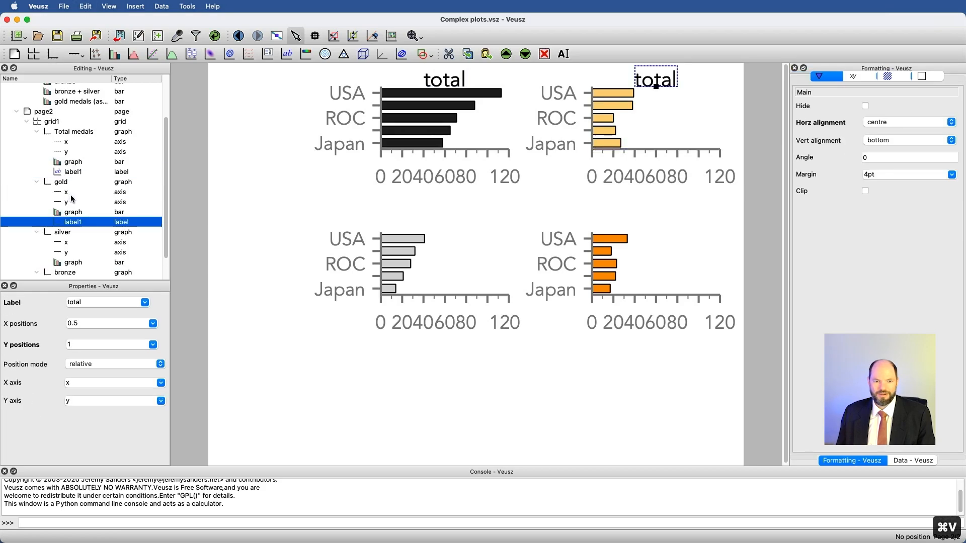
pyautogui.click(97, 300)
pyautogui.write('gold')
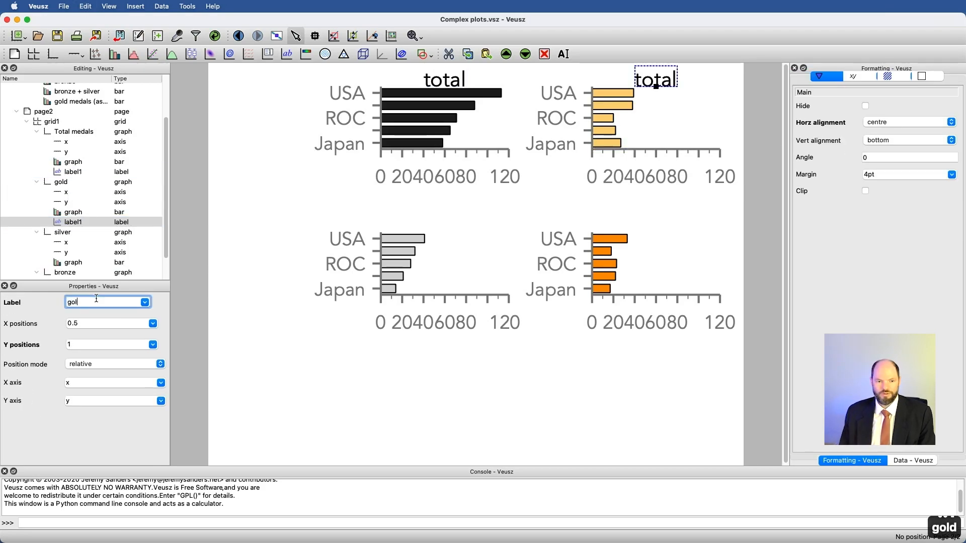
pyautogui.press('Return')
# Paste the copied label into the silver graph and change its text to "silver"
pyautogui.click(80, 250)
pyautogui.press('super+v')
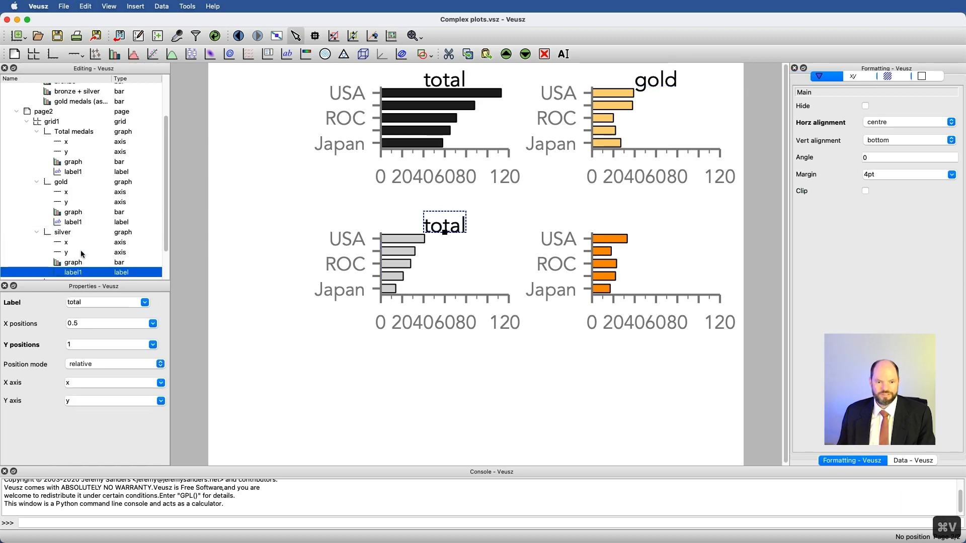
pyautogui.doubleClick(84, 302)
pyautogui.write('silver')
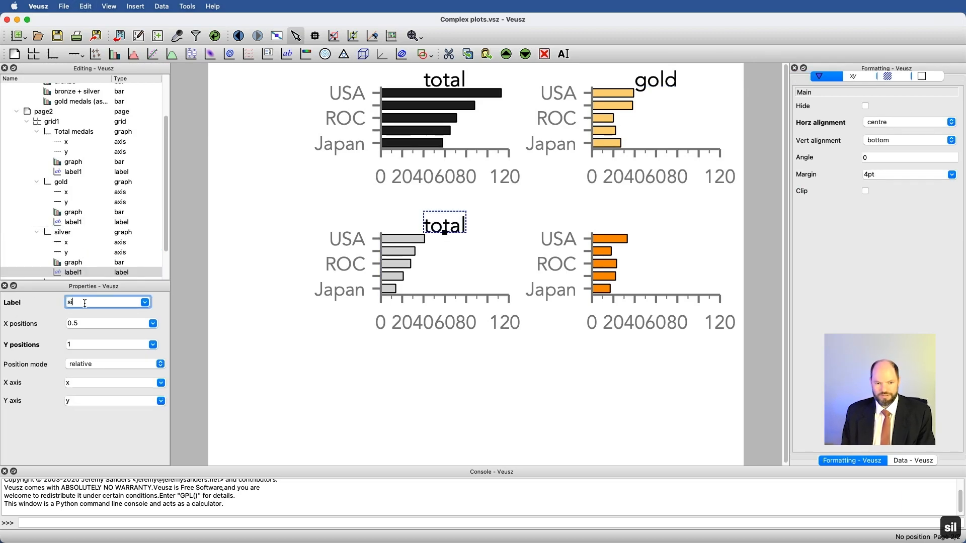
pyautogui.press('Return')
# Add a pasted copy of the label reading "bronze" to the bronze graph and show its text formatting settings
pyautogui.scroll(-3, 102, 218)
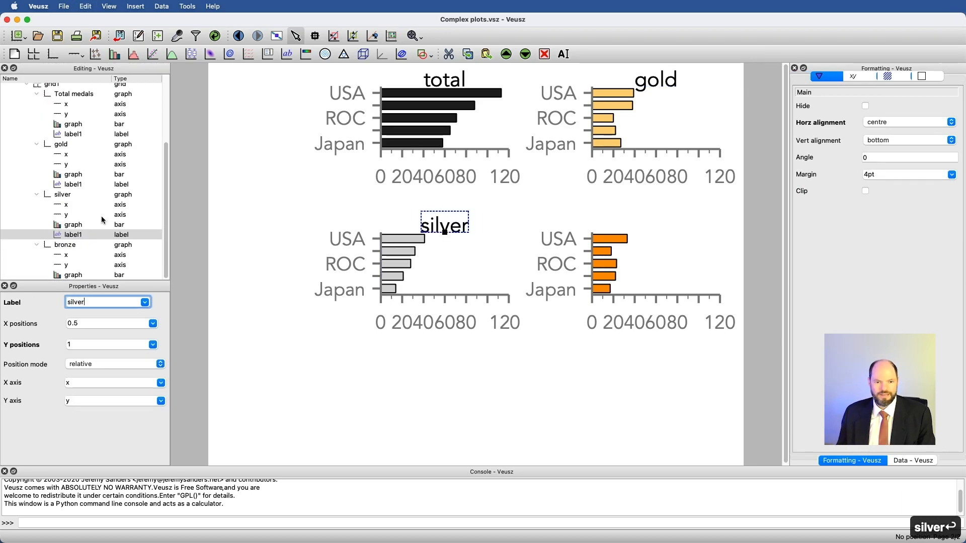
pyautogui.click(78, 268)
pyautogui.press('super+v')
pyautogui.doubleClick(91, 301)
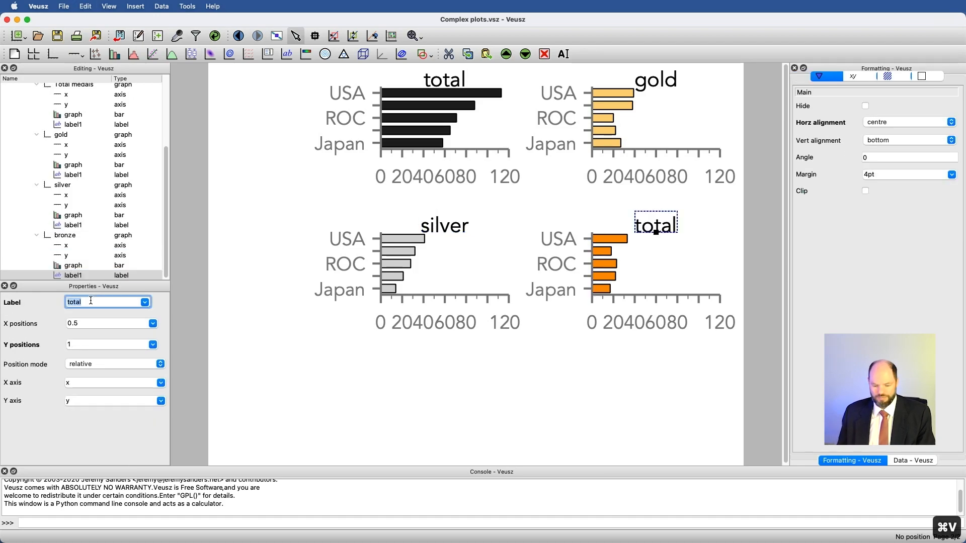
pyautogui.write('bronze')
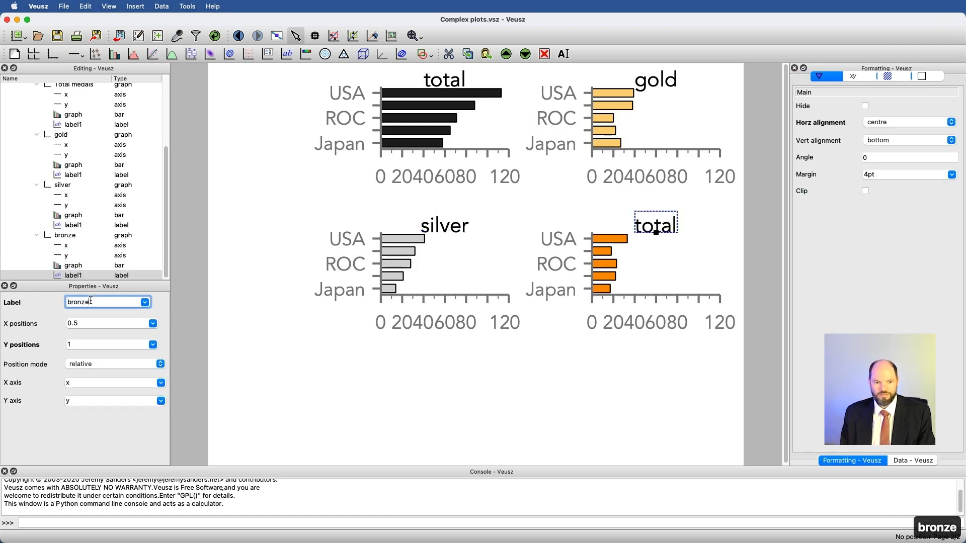
pyautogui.press('Return')
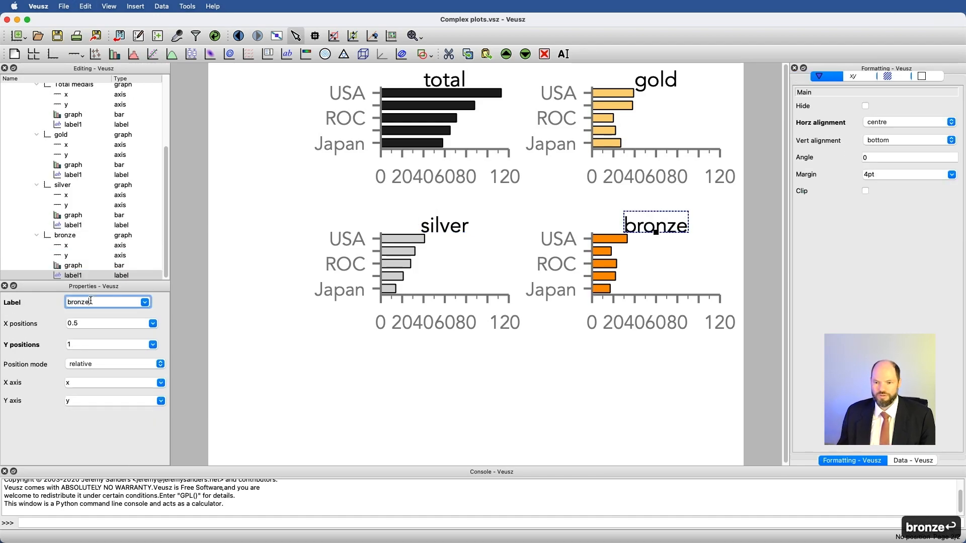
pyautogui.click(854, 77)
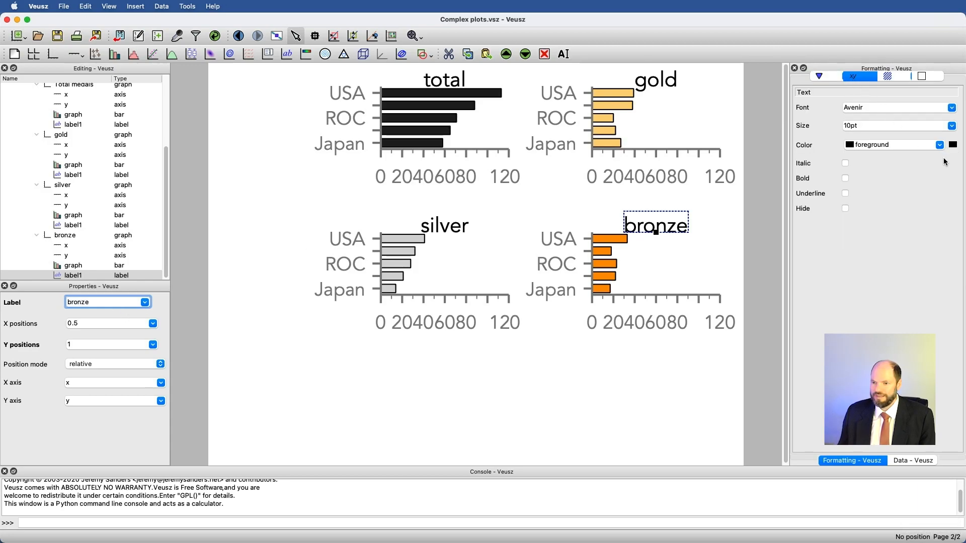
pyautogui.click(939, 146)
pyautogui.scroll(-5, 914, 185)
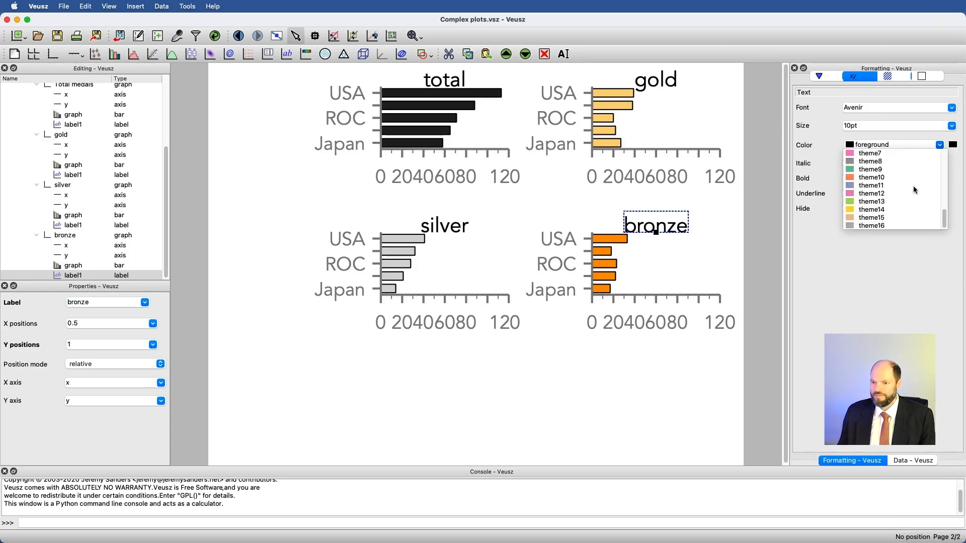
pyautogui.scroll(2, 914, 189)
pyautogui.scroll(3, 914, 190)
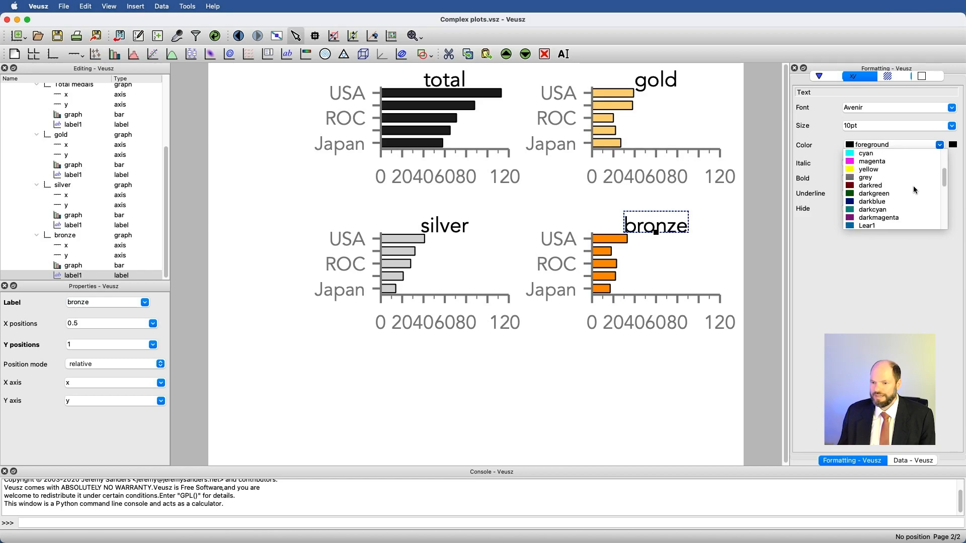
pyautogui.scroll(-10, 914, 189)
pyautogui.scroll(10, 914, 189)
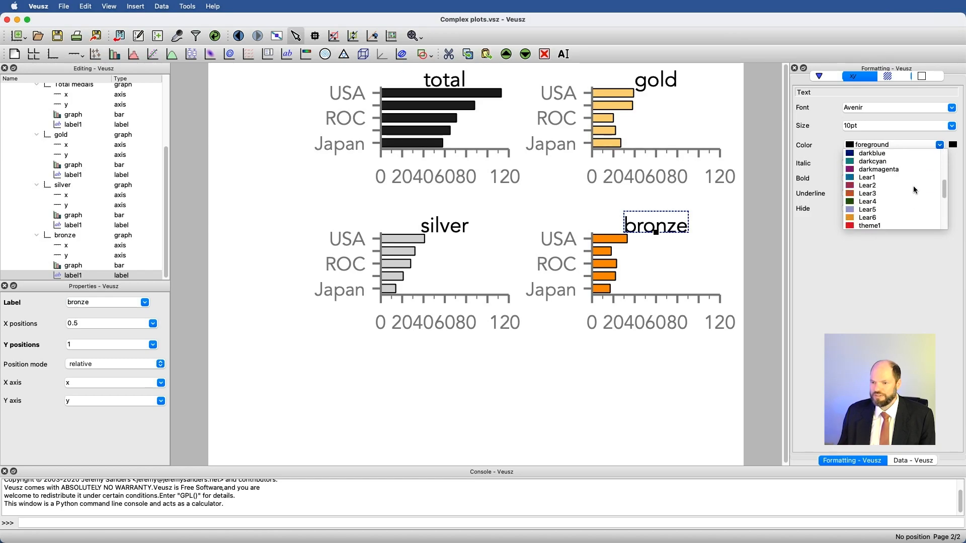
pyautogui.click(905, 277)
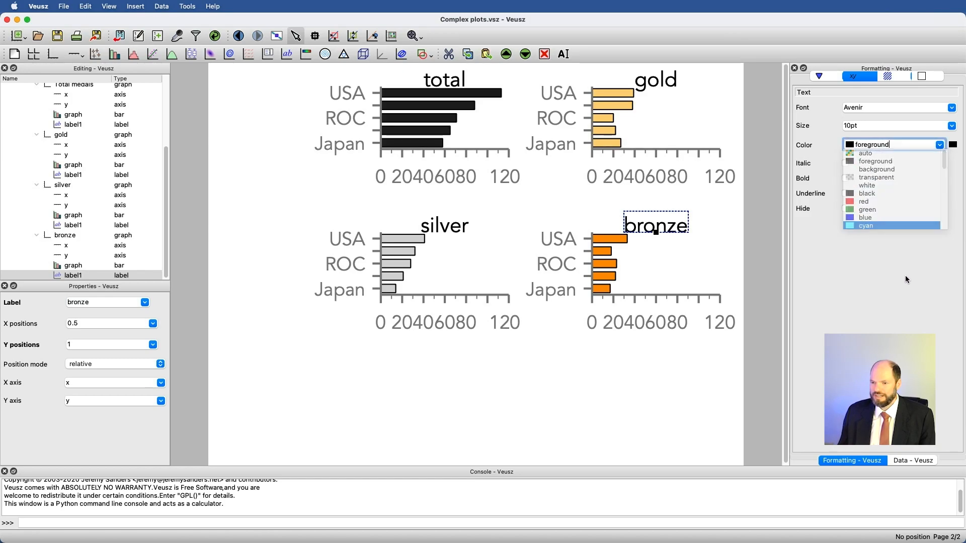
# Set the bronze label's text colour to the custom orange Tangerine
pyautogui.click(953, 144)
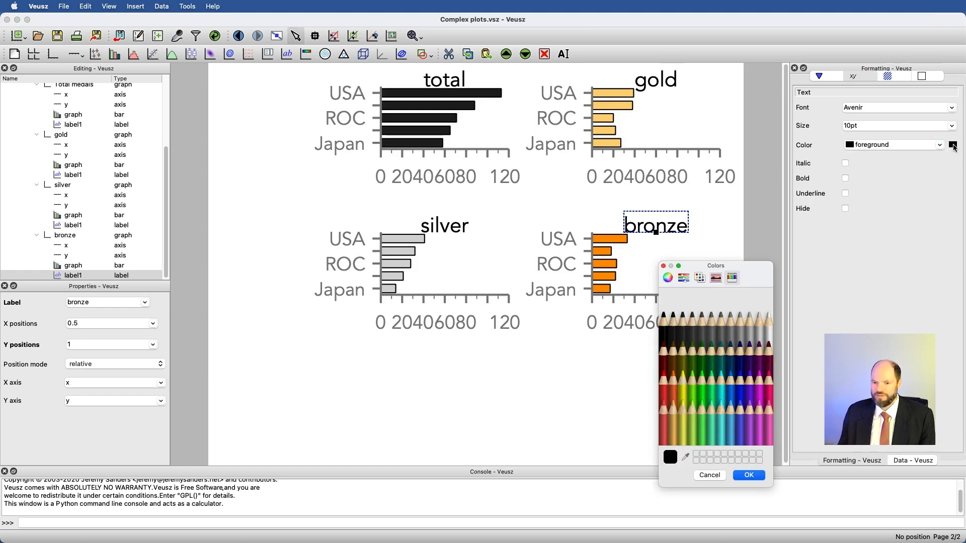
pyautogui.click(673, 389)
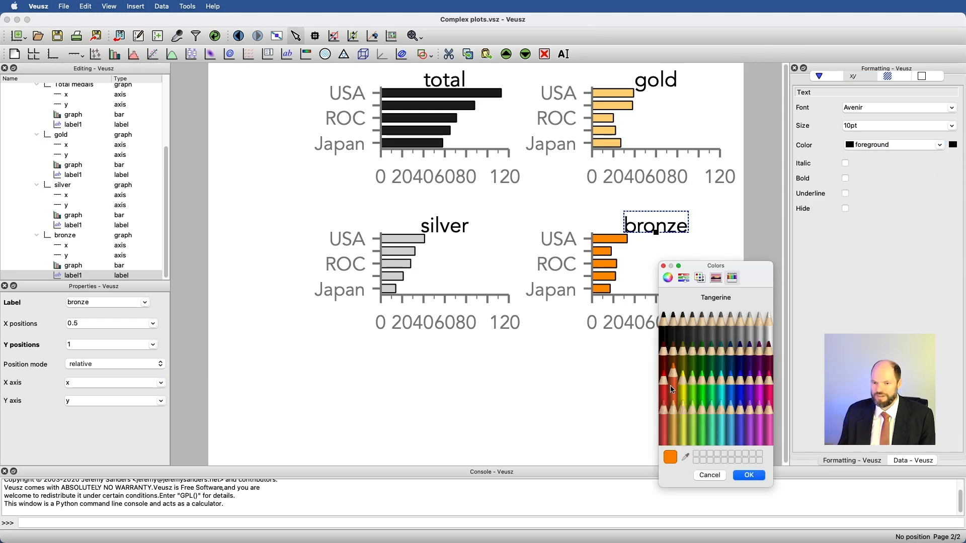
pyautogui.click(748, 475)
pyautogui.click(673, 436)
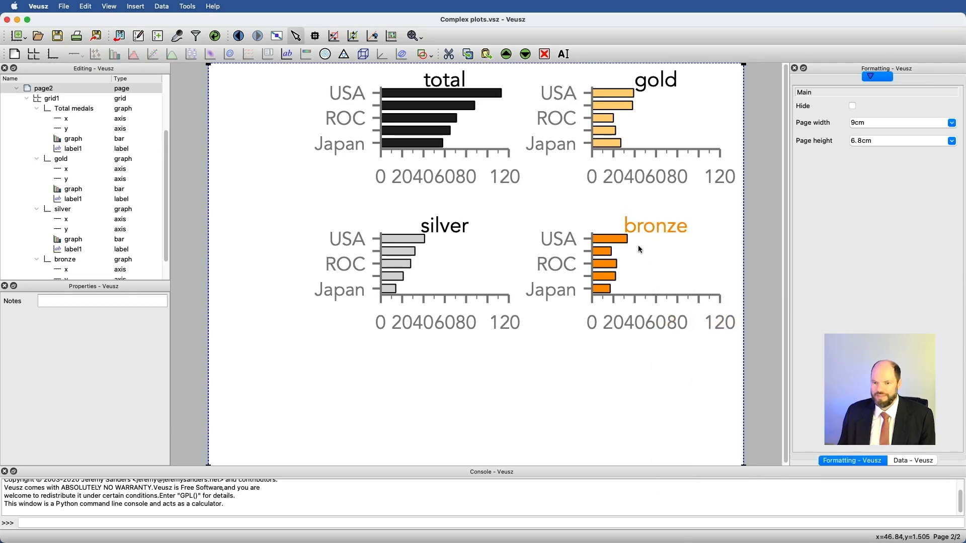
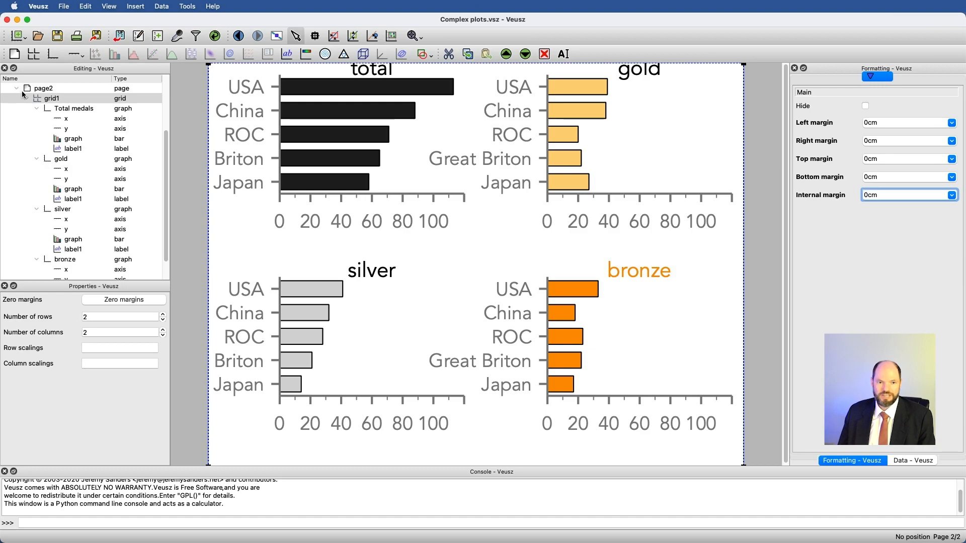
# Change the layout of grid1 on page2 to 4 rows and 1 column
pyautogui.click(41, 98)
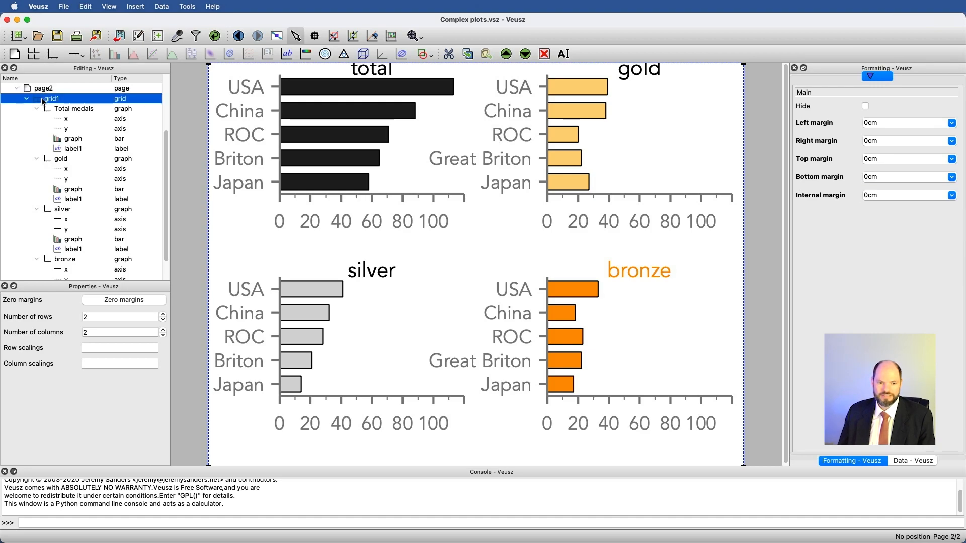
pyautogui.doubleClick(94, 319)
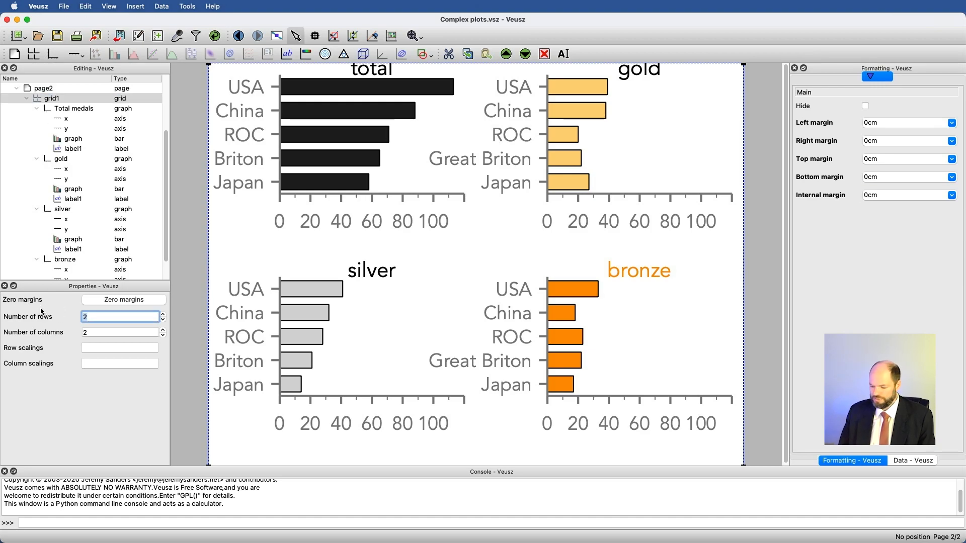
pyautogui.write('4')
pyautogui.click(97, 333)
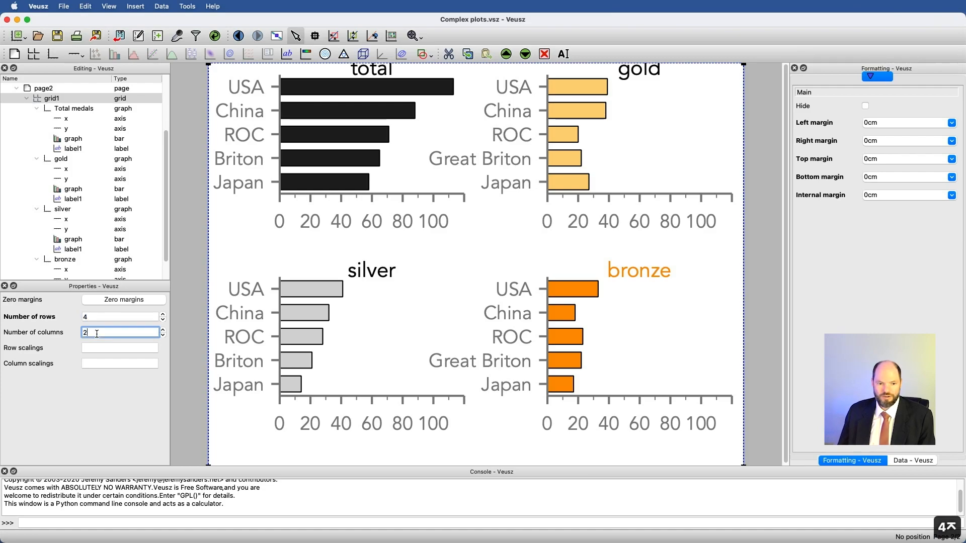
pyautogui.press('BackSpace')
pyautogui.write('1')
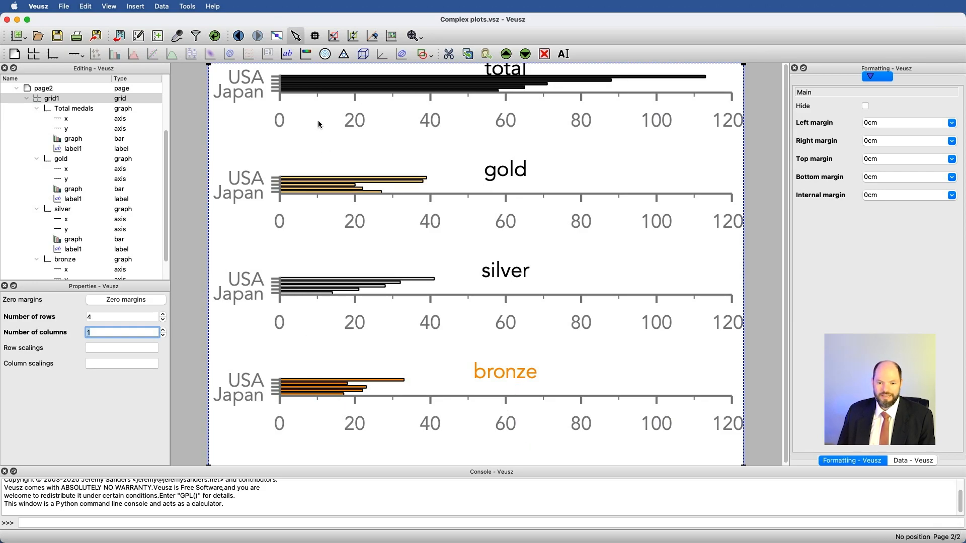
# Set the page height of page2 to 6.8in
pyautogui.click(34, 89)
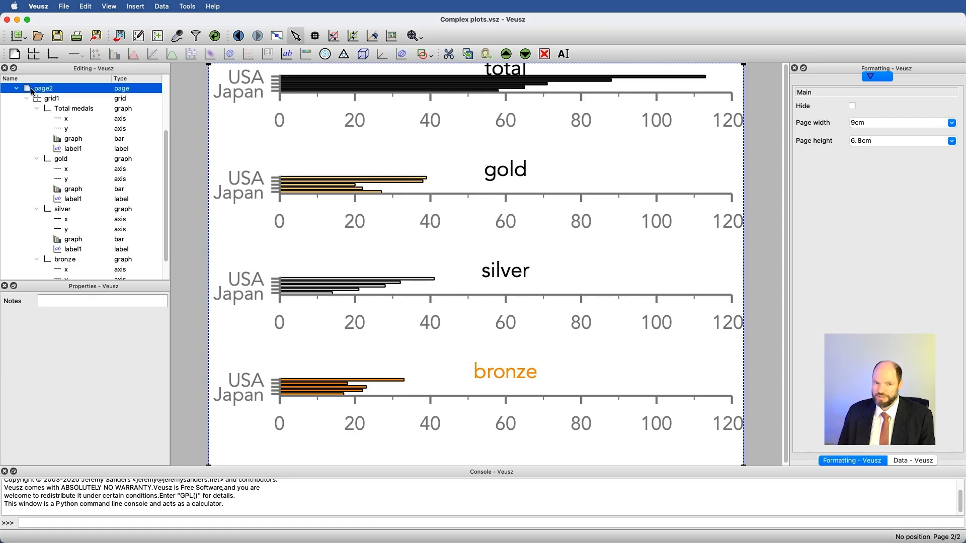
pyautogui.doubleClick(886, 140)
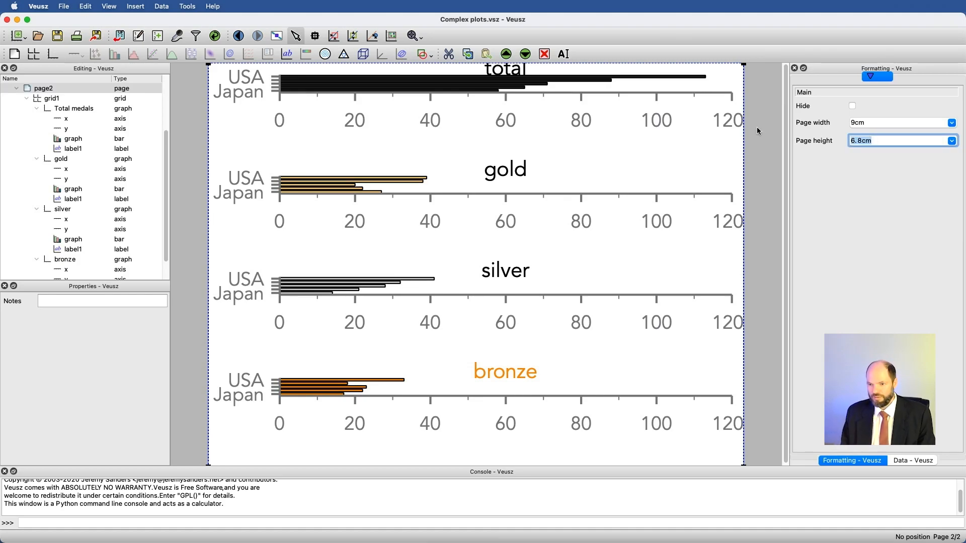
pyautogui.write('6.8')
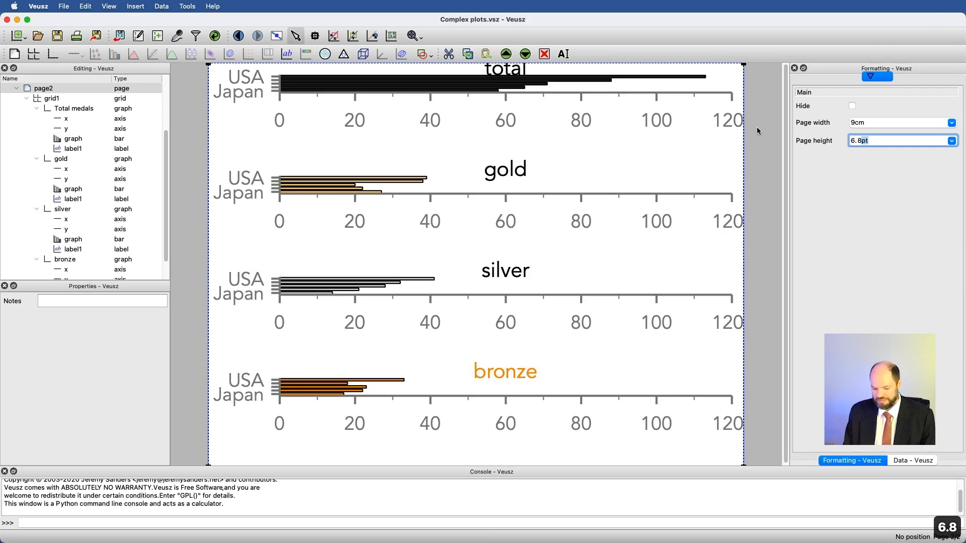
pyautogui.write('in')
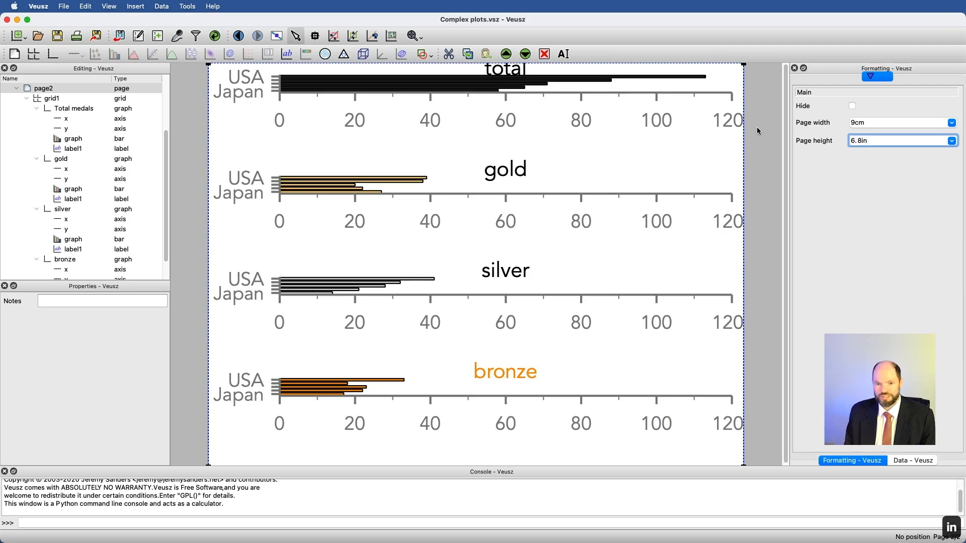
pyautogui.press('Return')
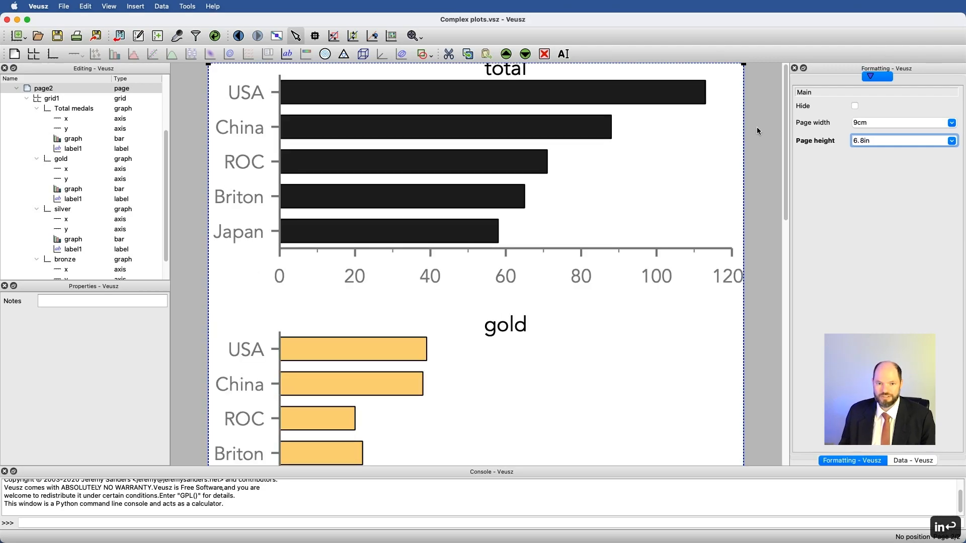
# Set the top margin of grid1 to .1cm
pyautogui.click(105, 6)
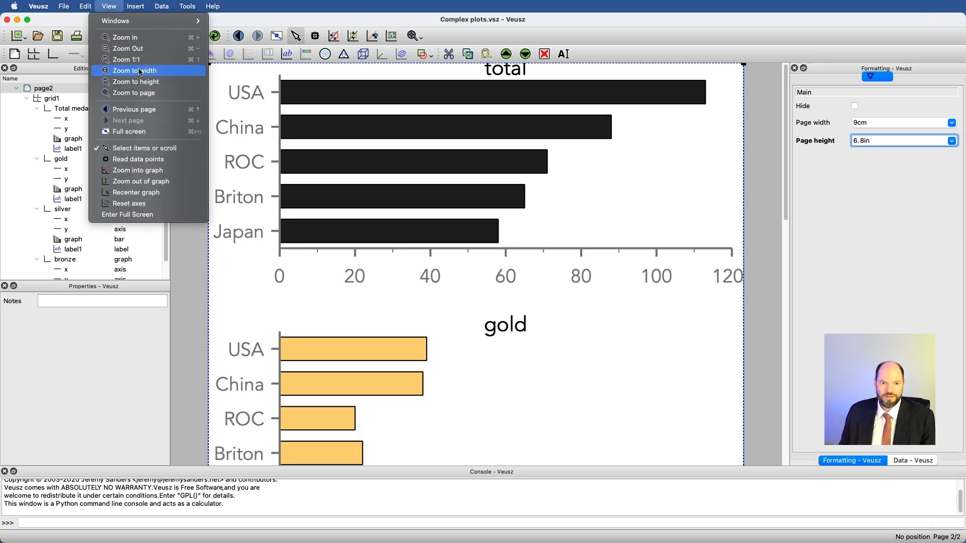
pyautogui.click(143, 93)
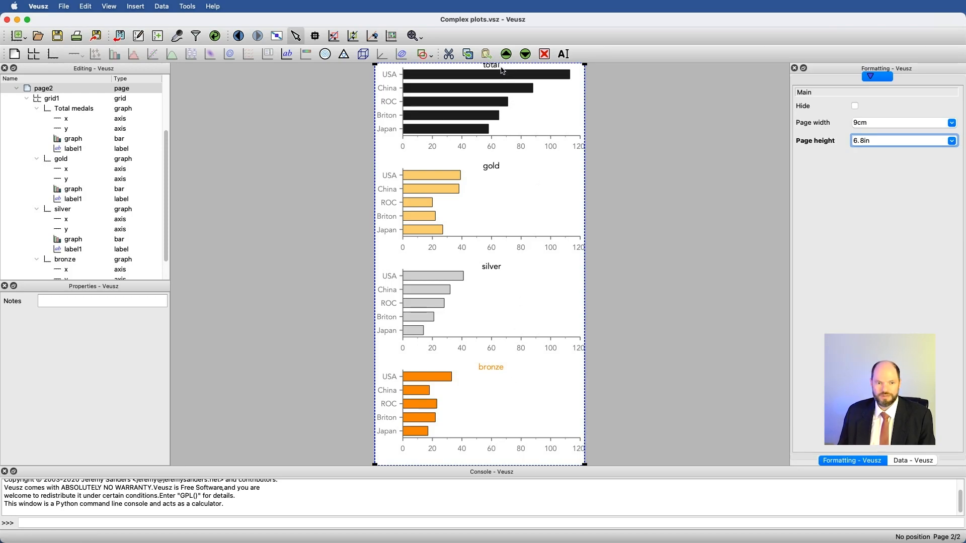
pyautogui.click(68, 100)
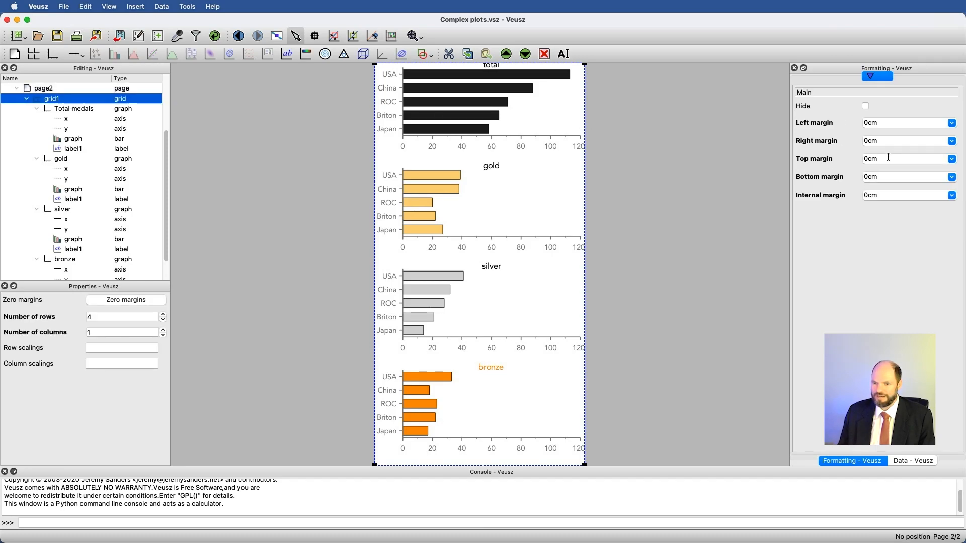
pyautogui.moveTo(888, 158); pyautogui.dragTo(778, 147)
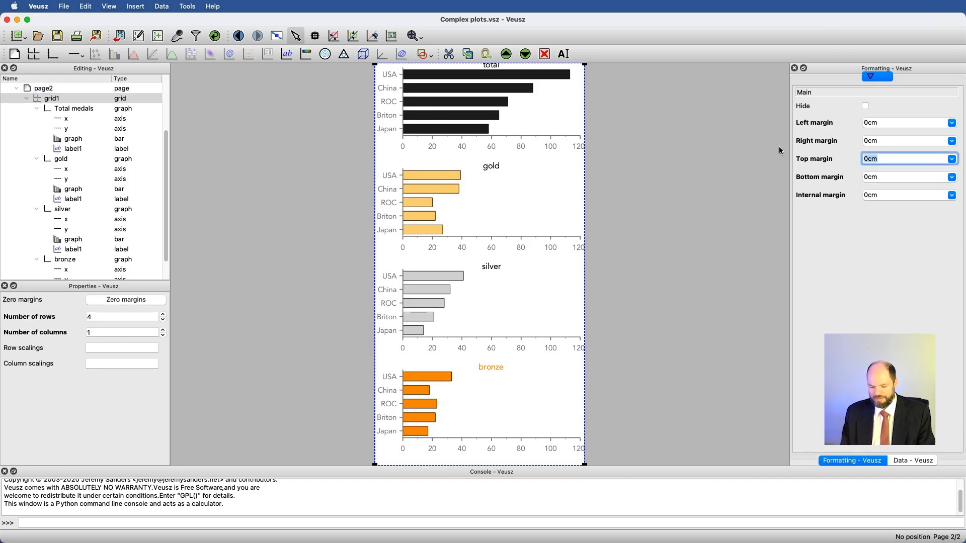
pyautogui.write('.1cm')
pyautogui.press('Return')
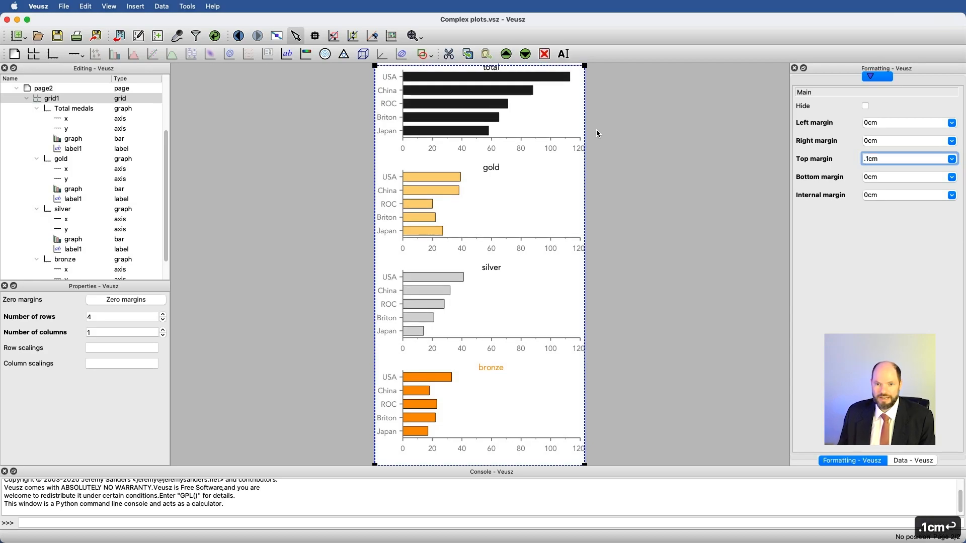
pyautogui.click(358, 106)
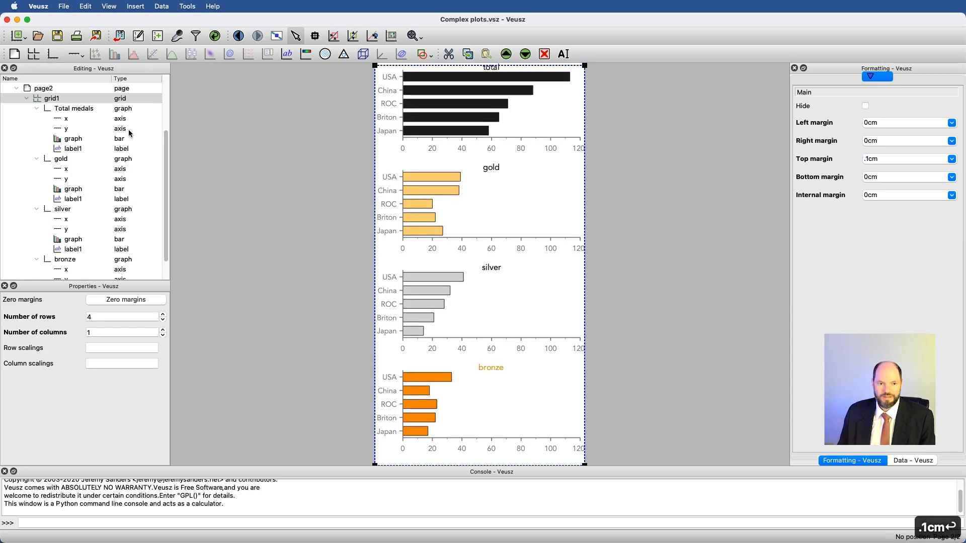
# Try hiding the x axis of the Total medals graph on page2, and show it again
pyautogui.click(72, 109)
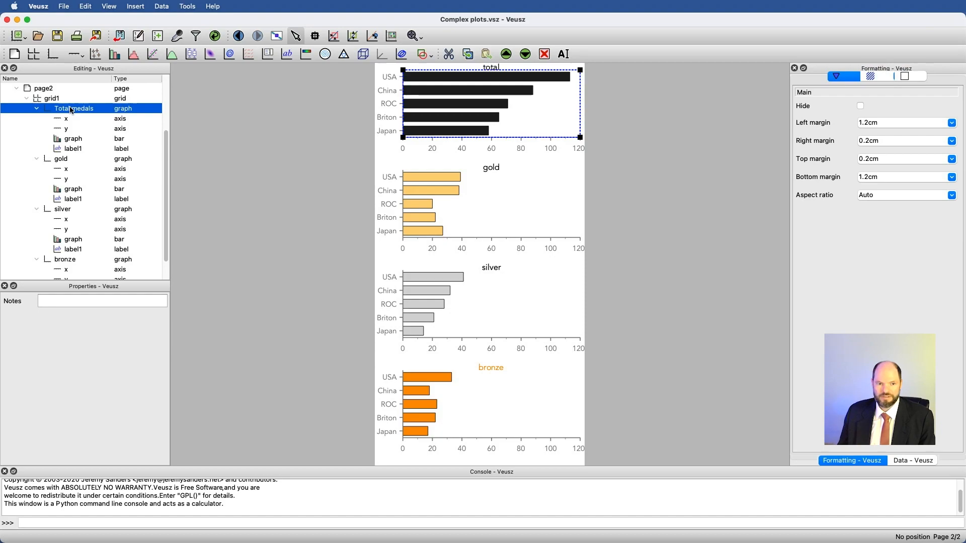
pyautogui.click(51, 99)
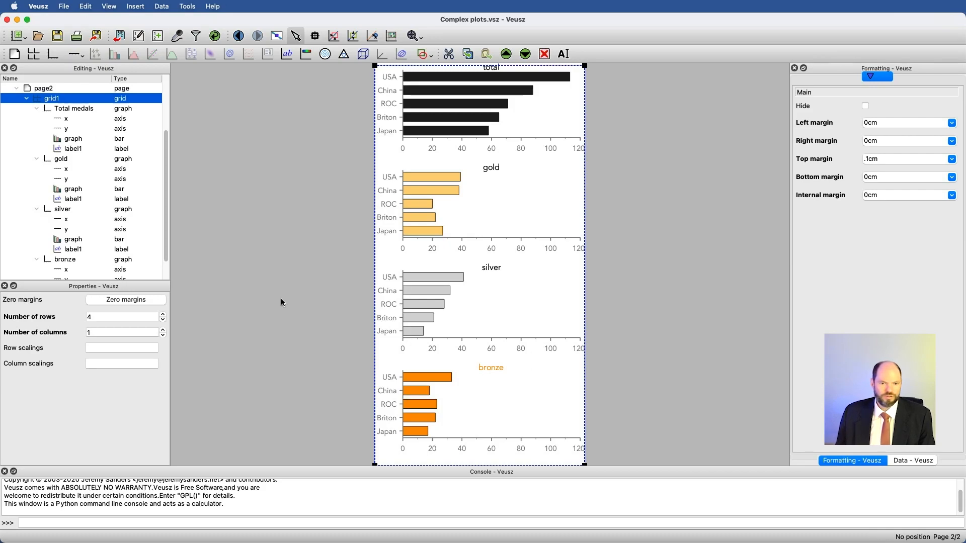
pyautogui.click(60, 120)
pyautogui.rightClick(60, 120)
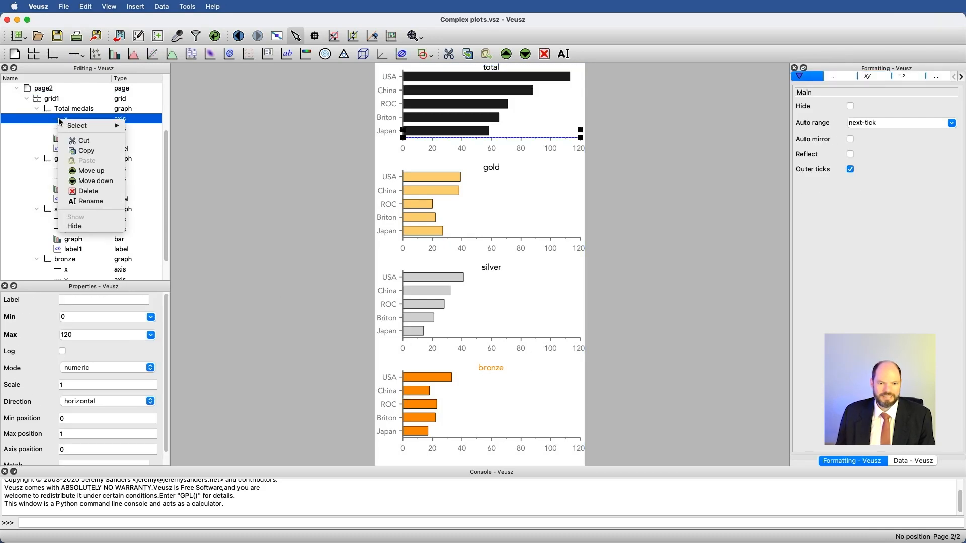
pyautogui.click(75, 225)
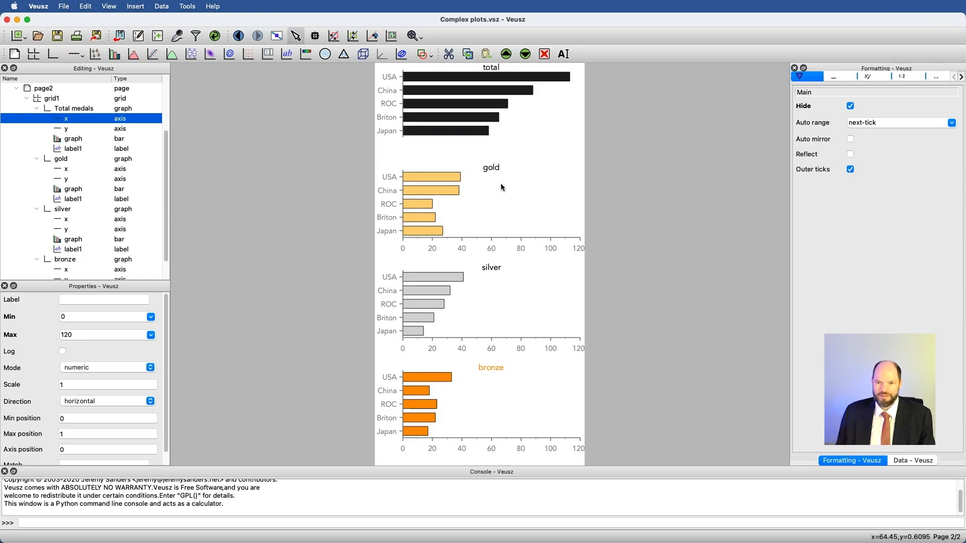
pyautogui.rightClick(74, 119)
pyautogui.click(101, 218)
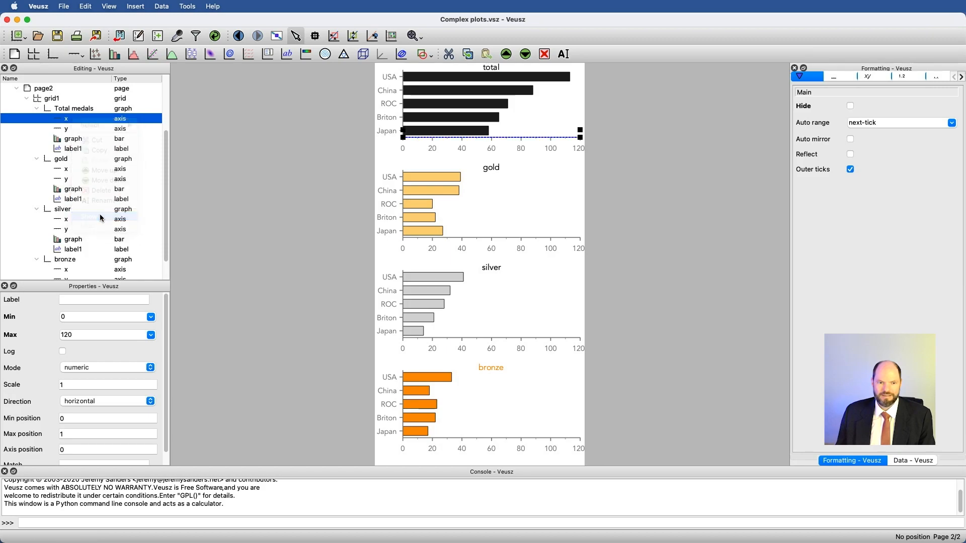
# Duplicate page2 with all its graphs as a new page, collapse the original in the object tree and select the copy
pyautogui.click(36, 91)
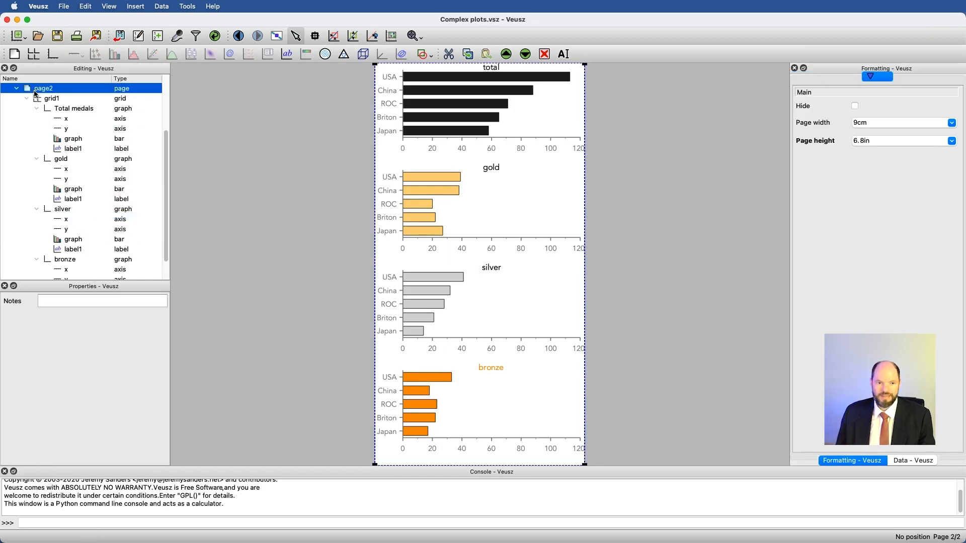
pyautogui.press('super+v')
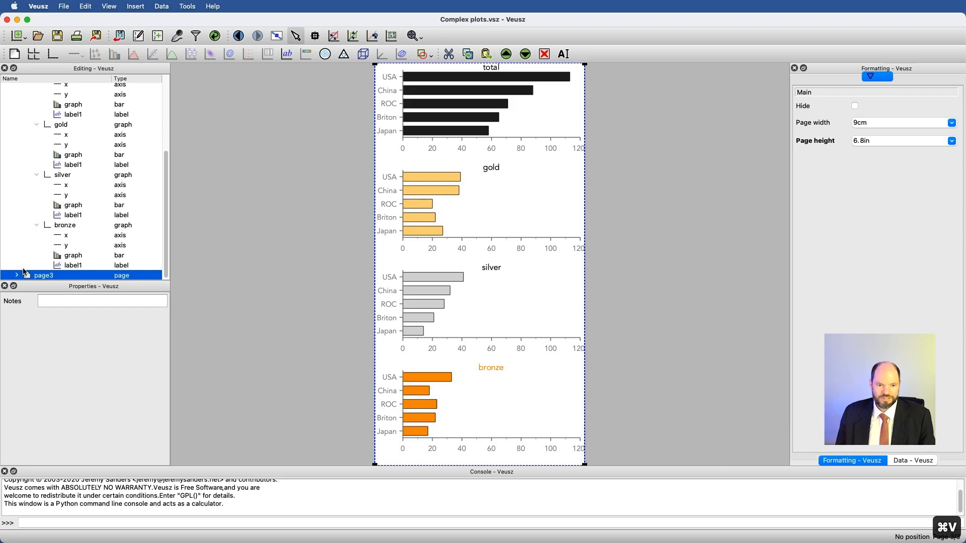
pyautogui.scroll(5, 78, 176)
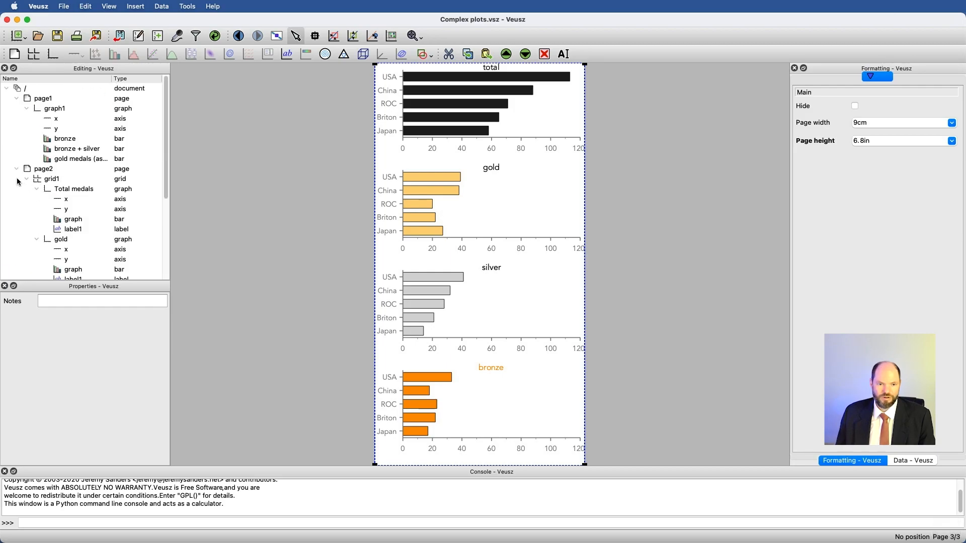
pyautogui.click(17, 169)
pyautogui.click(53, 172)
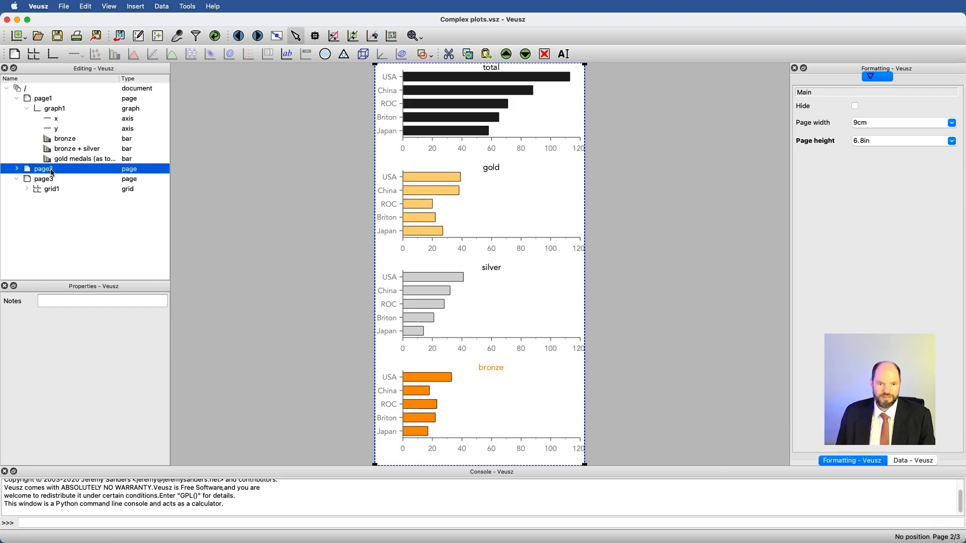
pyautogui.click(50, 181)
# Zero the margins of all graphs inside grid1 on page3
pyautogui.click(27, 190)
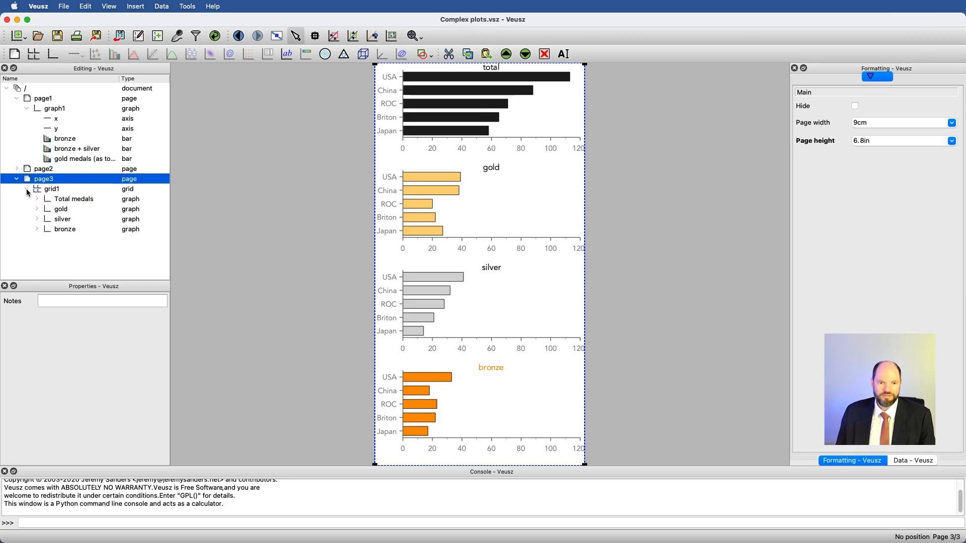
pyautogui.click(55, 191)
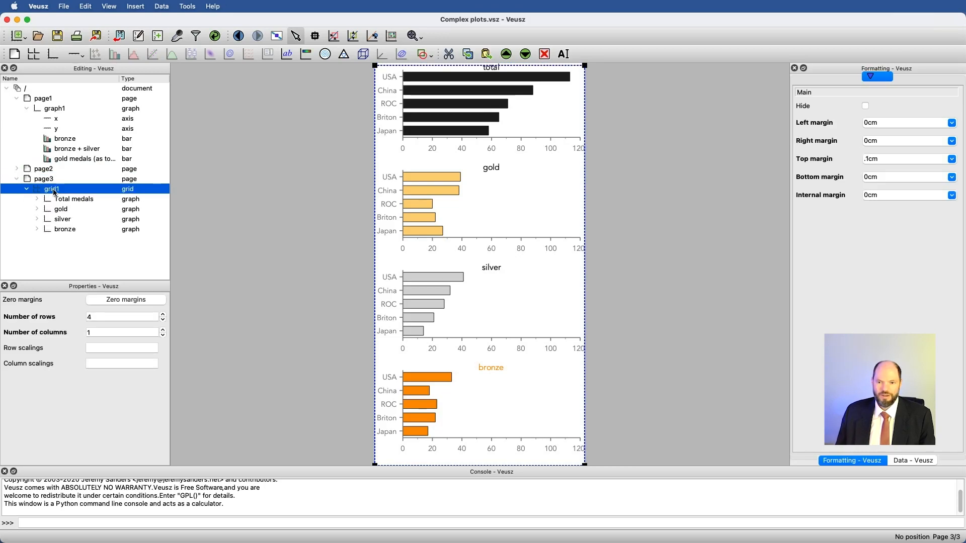
pyautogui.click(143, 301)
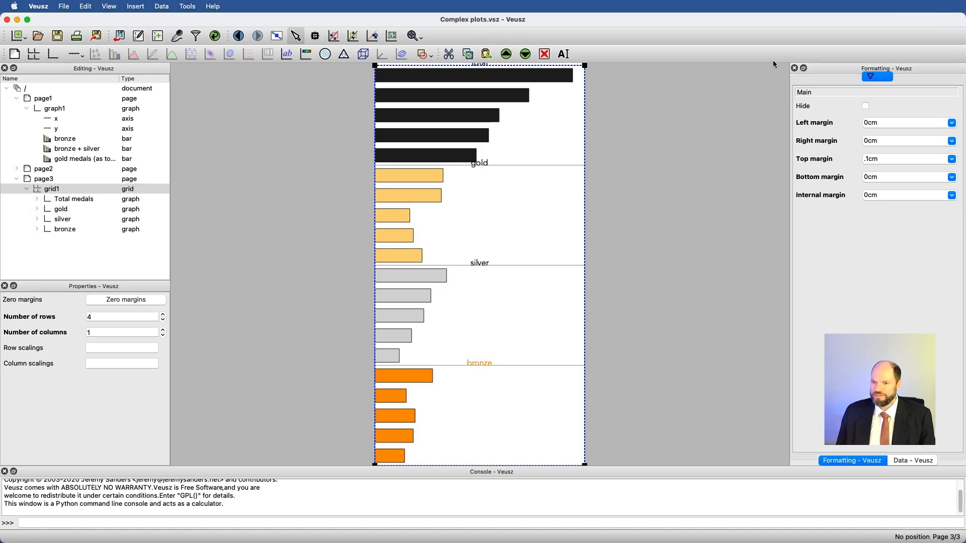
pyautogui.click(57, 202)
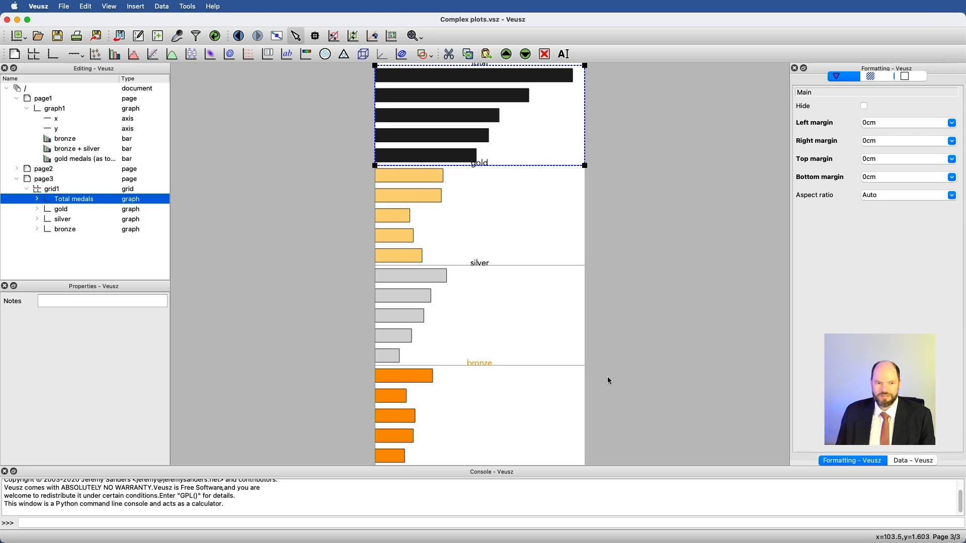
# Set grid1's left margin to 2cm and its right margin to .1cm on page3
pyautogui.click(56, 191)
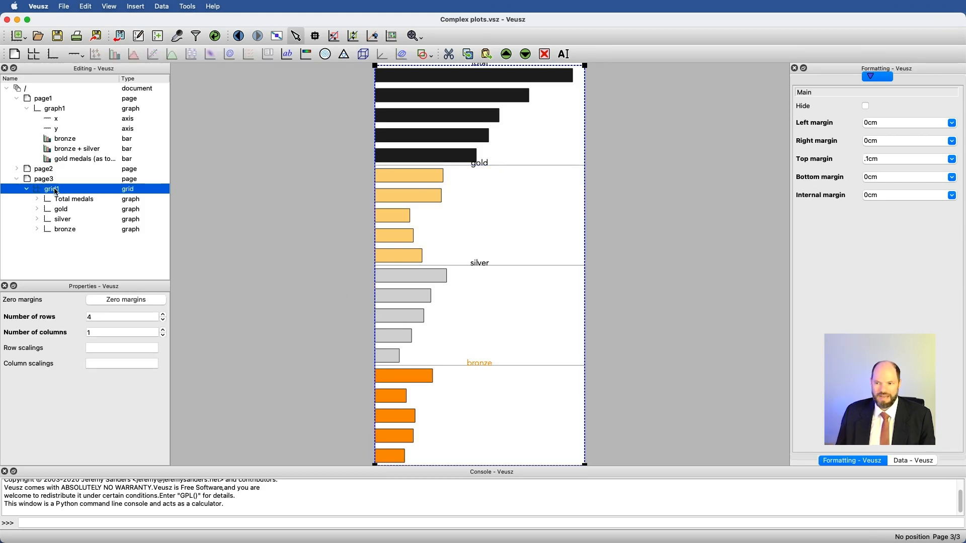
pyautogui.click(909, 126)
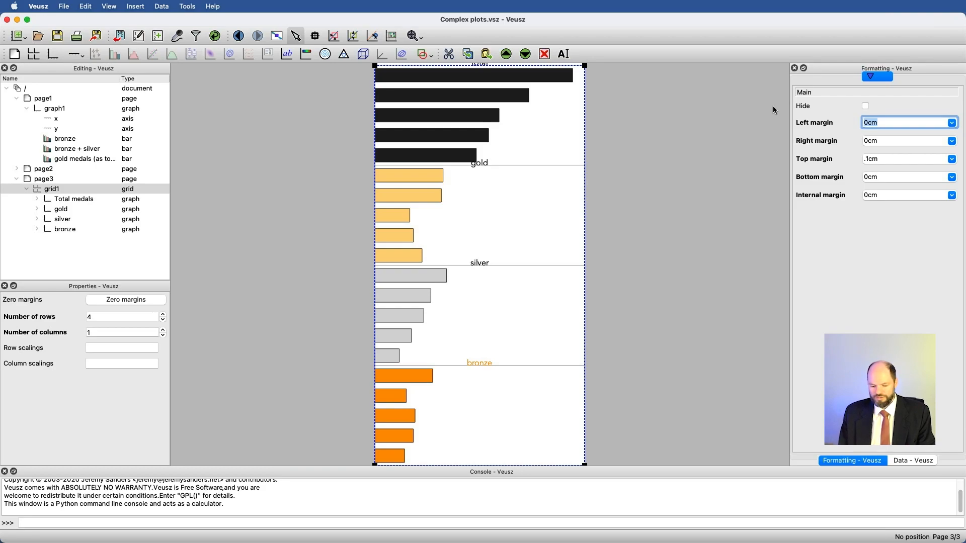
pyautogui.write('2cm')
pyautogui.press('Return')
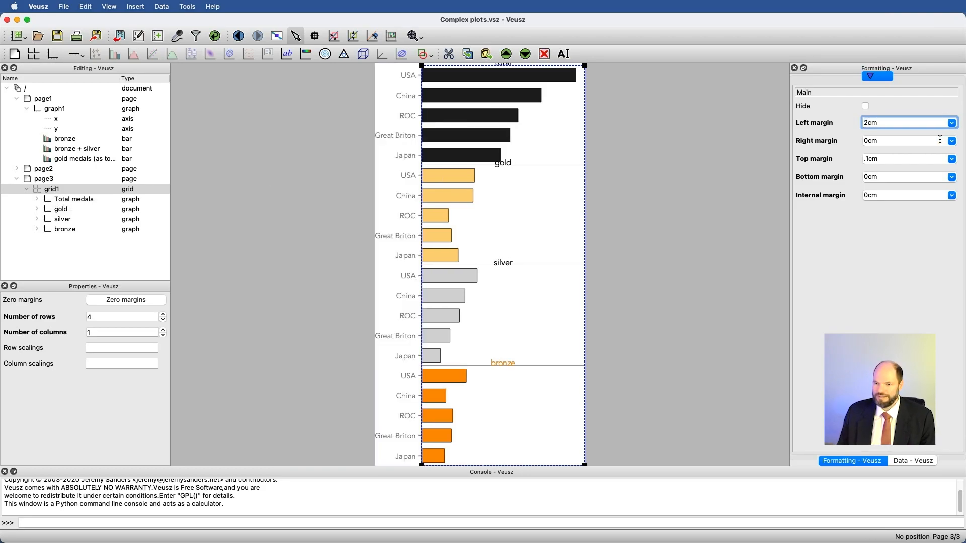
pyautogui.click(925, 142)
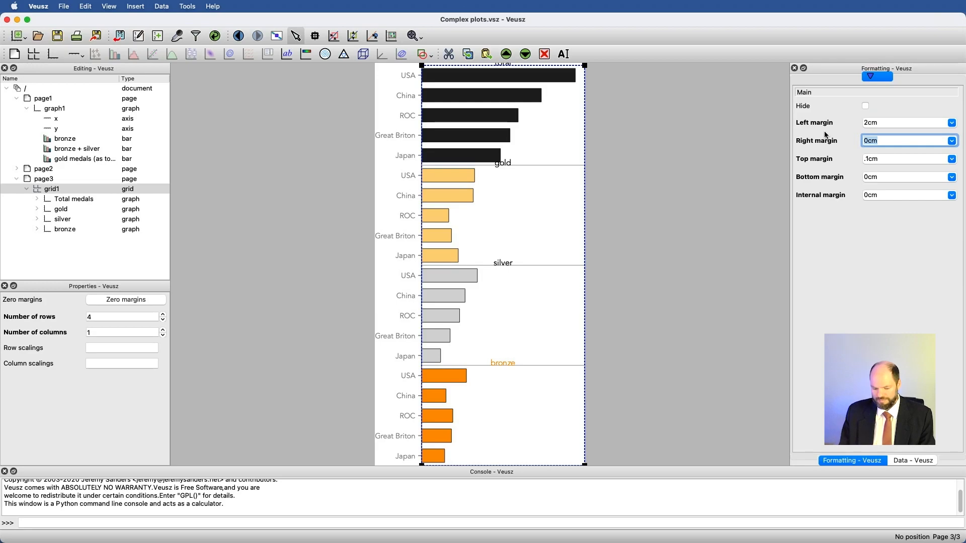
pyautogui.write('.1cm')
pyautogui.press('Return')
# Set the bottom margin of grid1 on page3 to 1.5cm
pyautogui.press('Tab')
pyautogui.press('Tab')
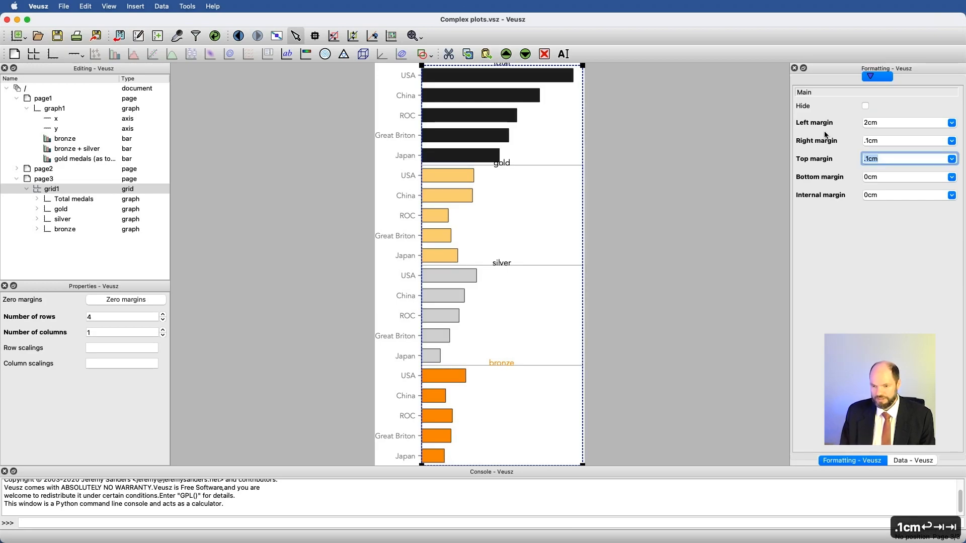
pyautogui.press('Tab')
pyautogui.press('Tab')
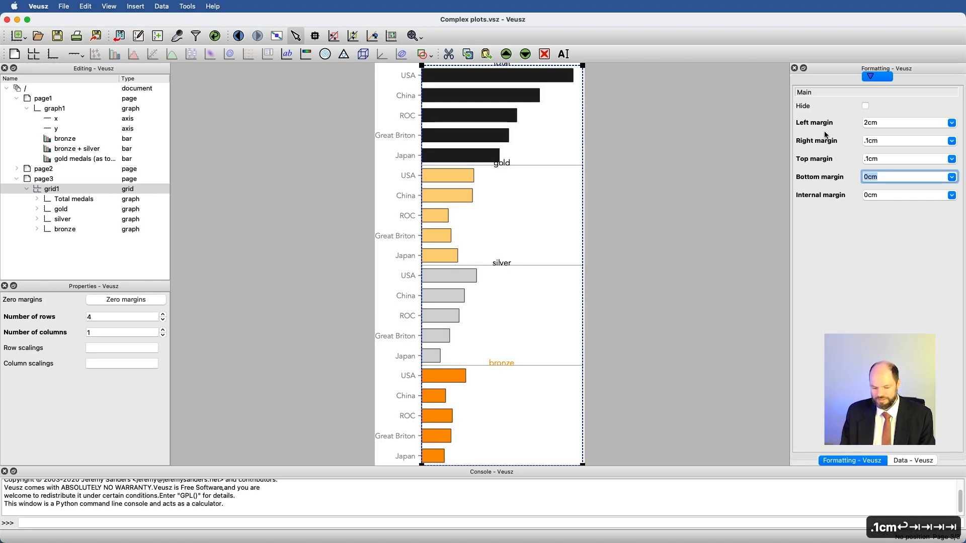
pyautogui.write('1.5cm')
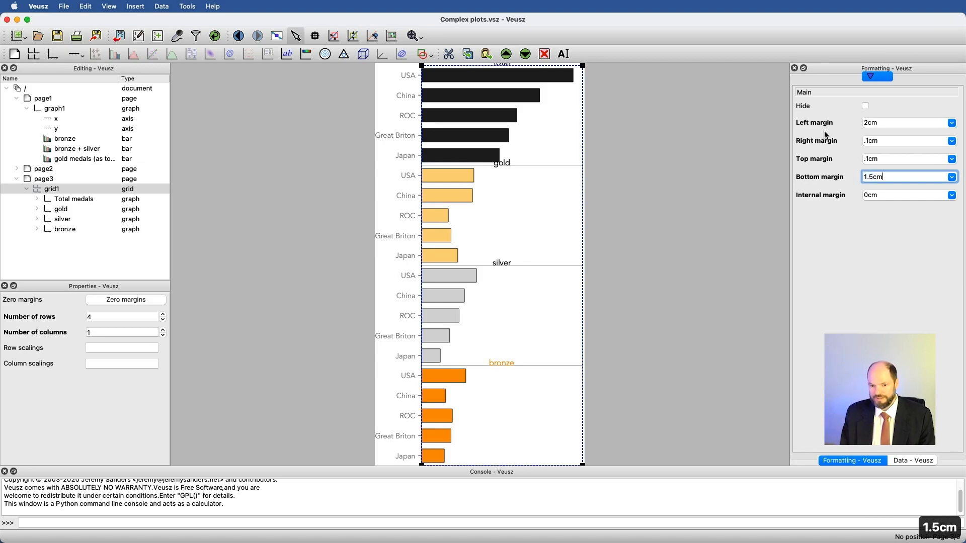
pyautogui.press('Return')
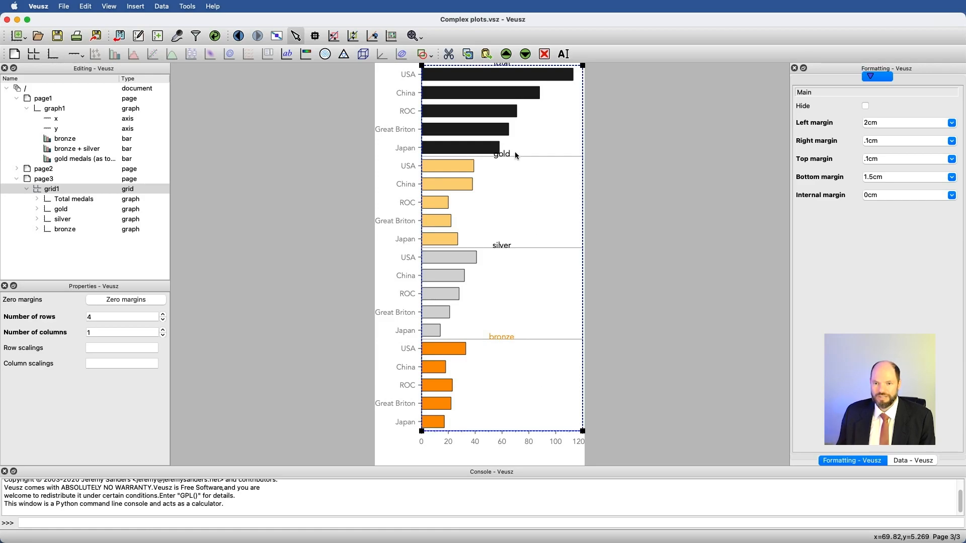
# Set the top margin of grid1 on page3 to .2cm
pyautogui.click(890, 160)
pyautogui.press('Left')
pyautogui.press('Left')
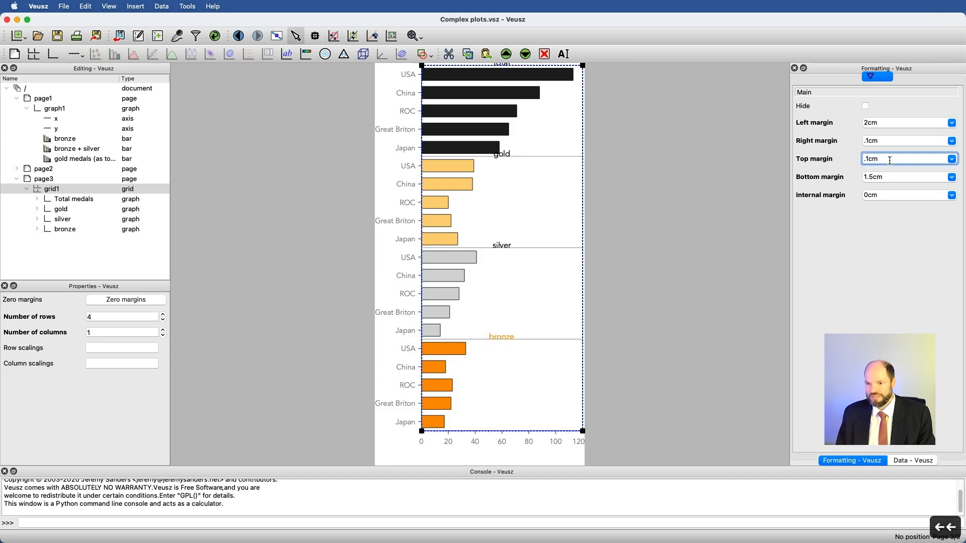
pyautogui.press('BackSpace')
pyautogui.write('2')
pyautogui.press('Return')
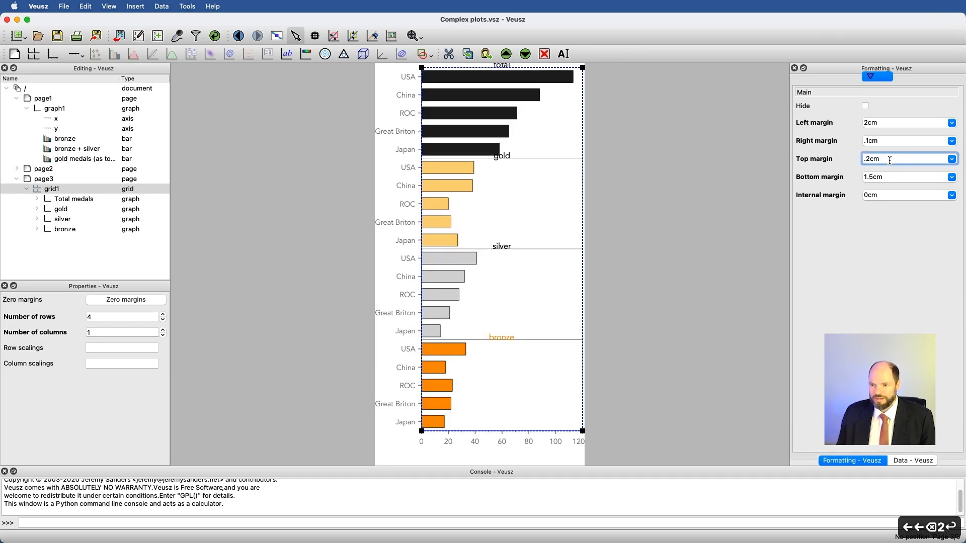
# Increase the top margin of grid1 on page3 to .3cm
pyautogui.click(873, 157)
pyautogui.press('Left')
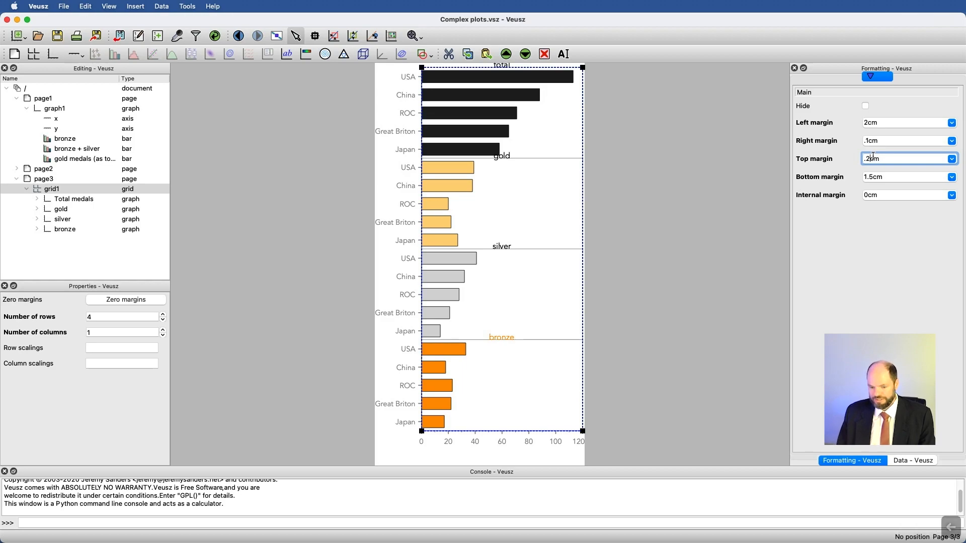
pyautogui.press('BackSpace')
pyautogui.write('3')
pyautogui.press('Return')
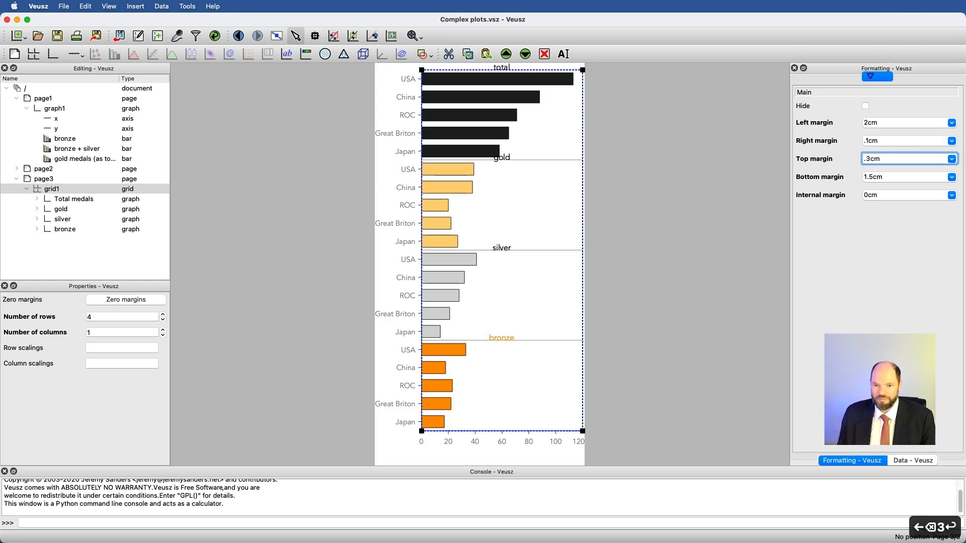
# Set the vertical alignment of the gold, silver and bronze labels on page3 to top
pyautogui.click(505, 158)
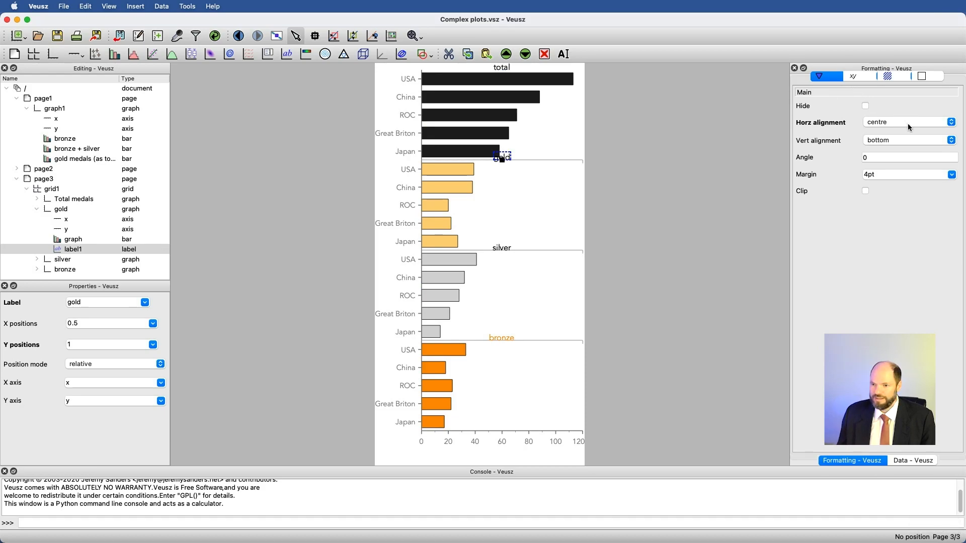
pyautogui.click(909, 140)
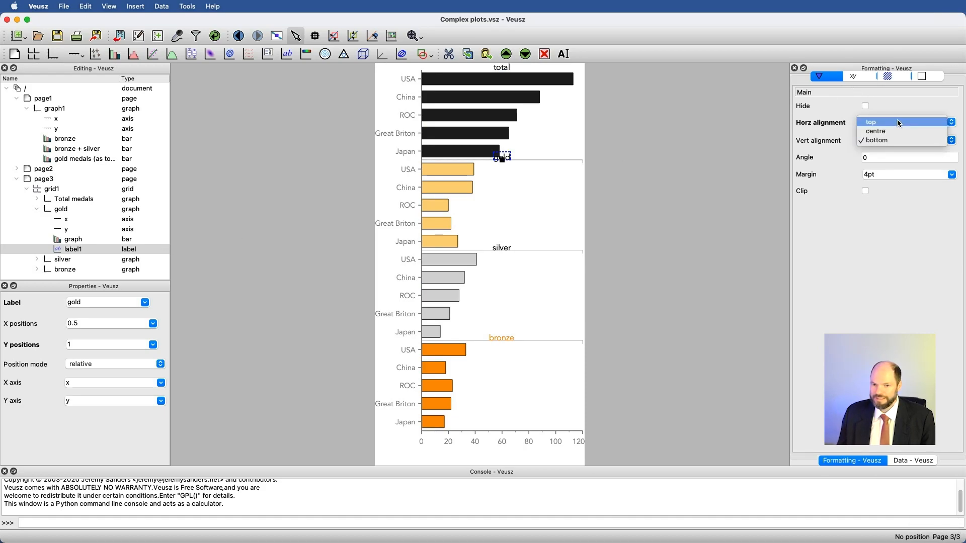
pyautogui.click(899, 123)
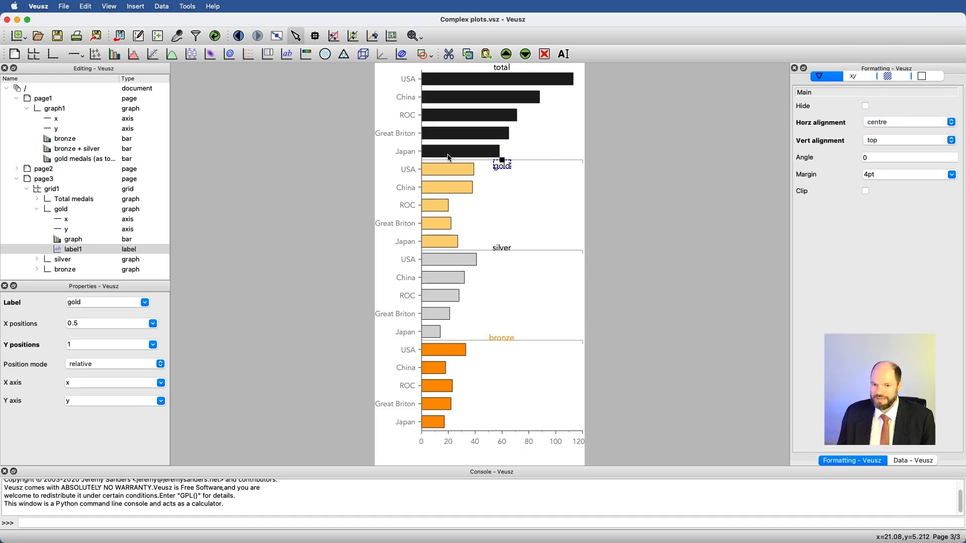
pyautogui.click(505, 251)
pyautogui.click(910, 140)
pyautogui.click(901, 123)
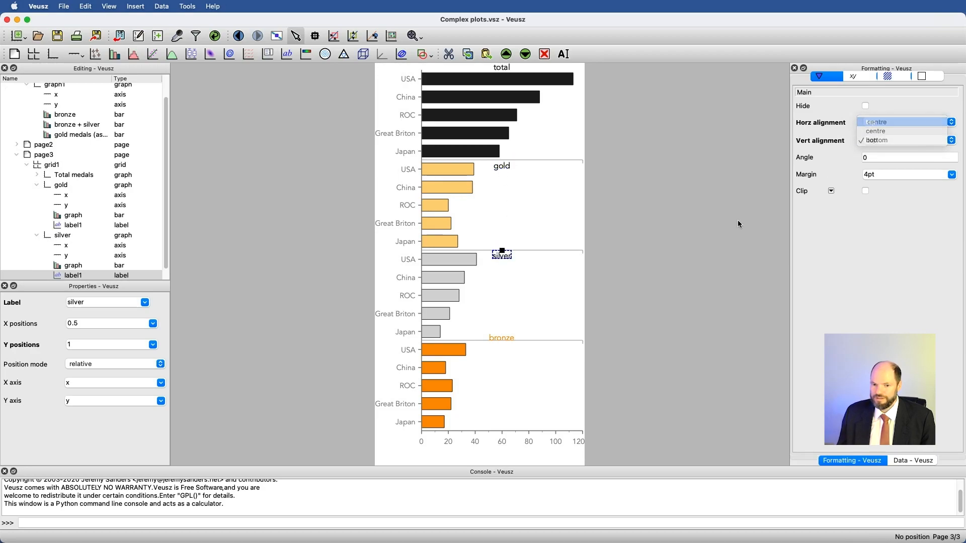
pyautogui.click(505, 338)
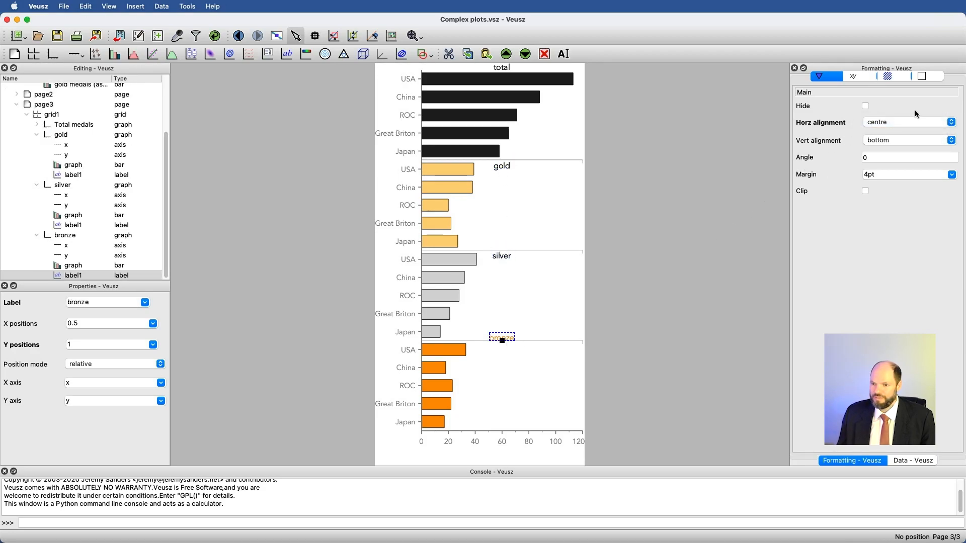
pyautogui.click(918, 141)
pyautogui.click(901, 123)
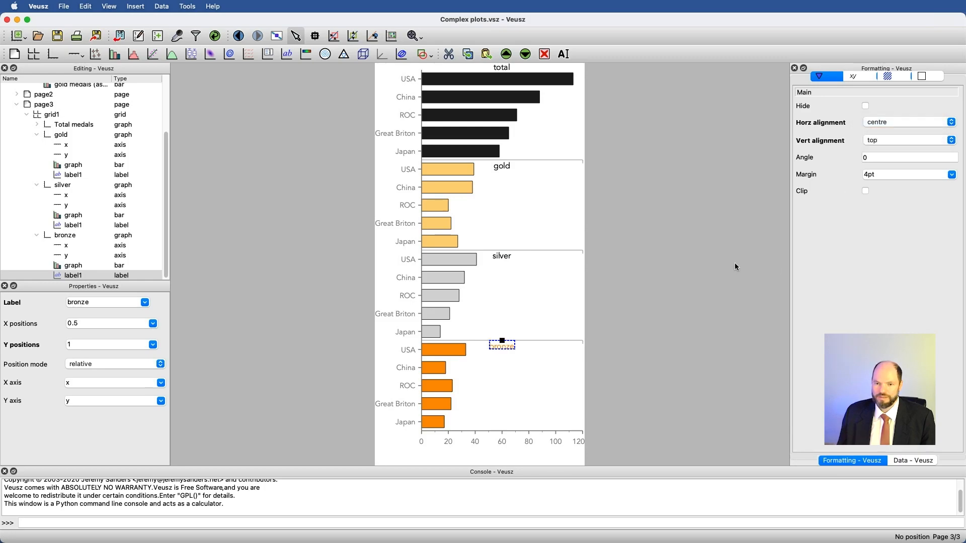
pyautogui.click(561, 311)
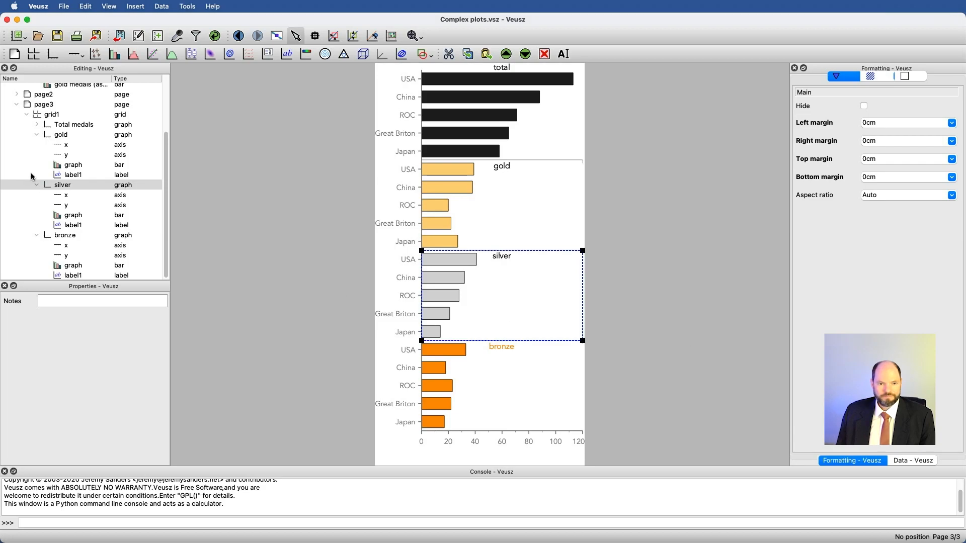
# View the stacked bar chart on page1 and return to page3 to compare the two layouts
pyautogui.scroll(3, 32, 177)
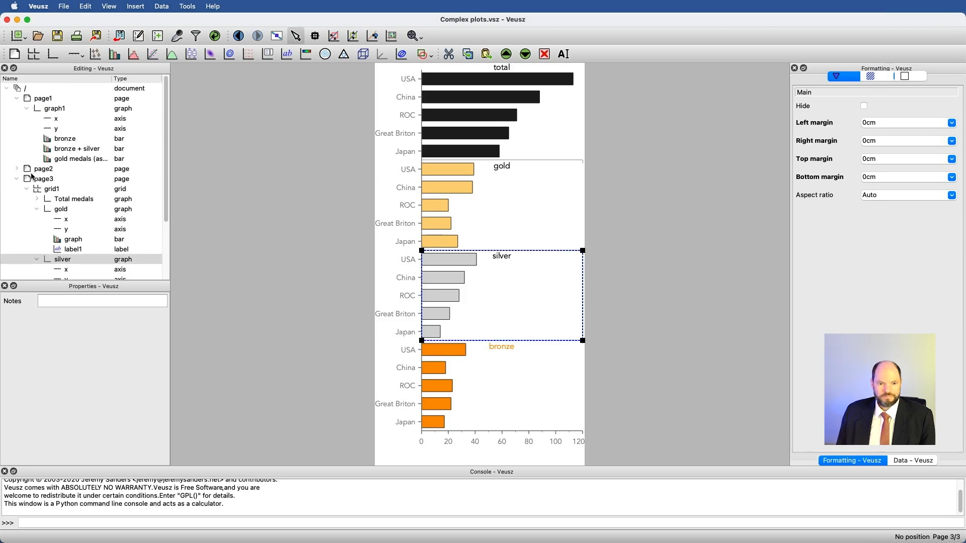
pyautogui.click(30, 101)
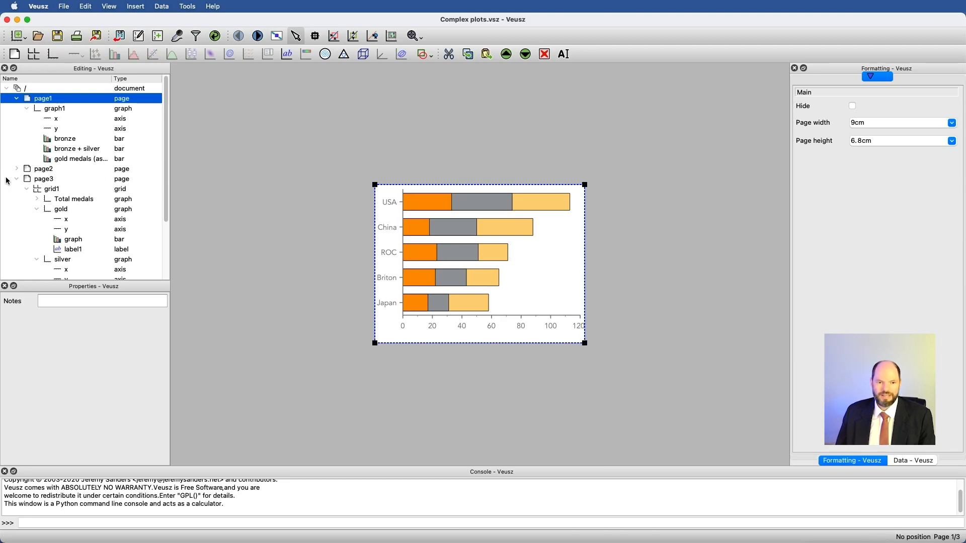
pyautogui.click(32, 184)
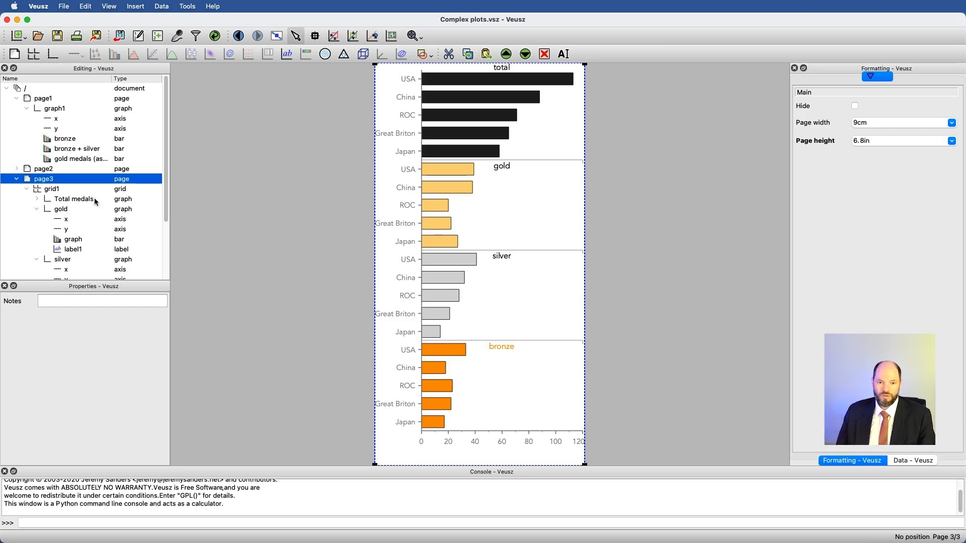
# Duplicate page2 as a new page at the end of the document and expand the copy's grid
pyautogui.click(35, 169)
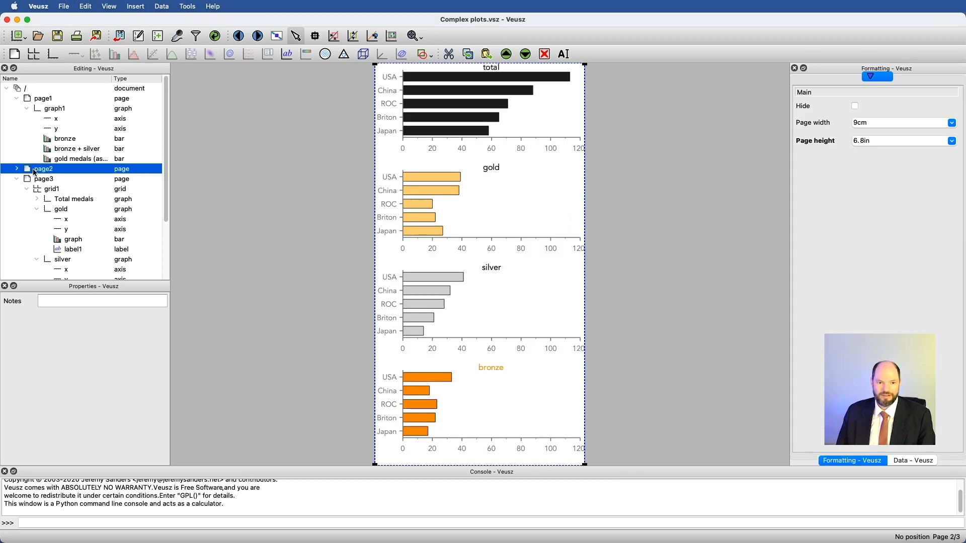
pyautogui.click(20, 179)
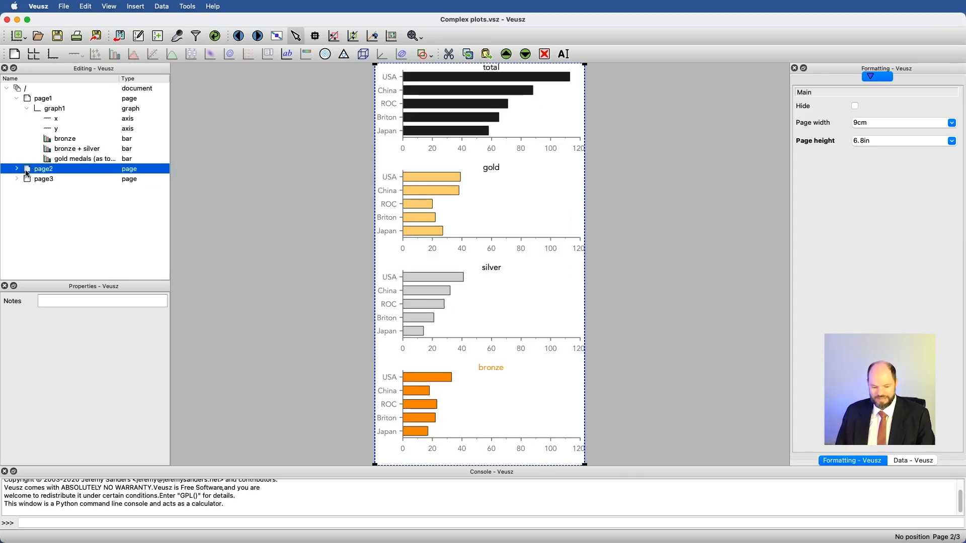
pyautogui.press('super+c')
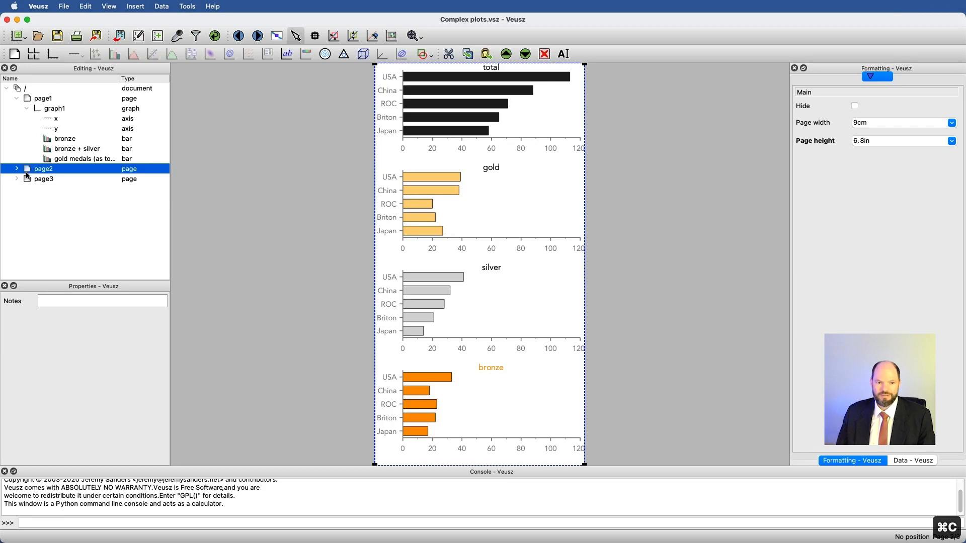
pyautogui.press('super+v')
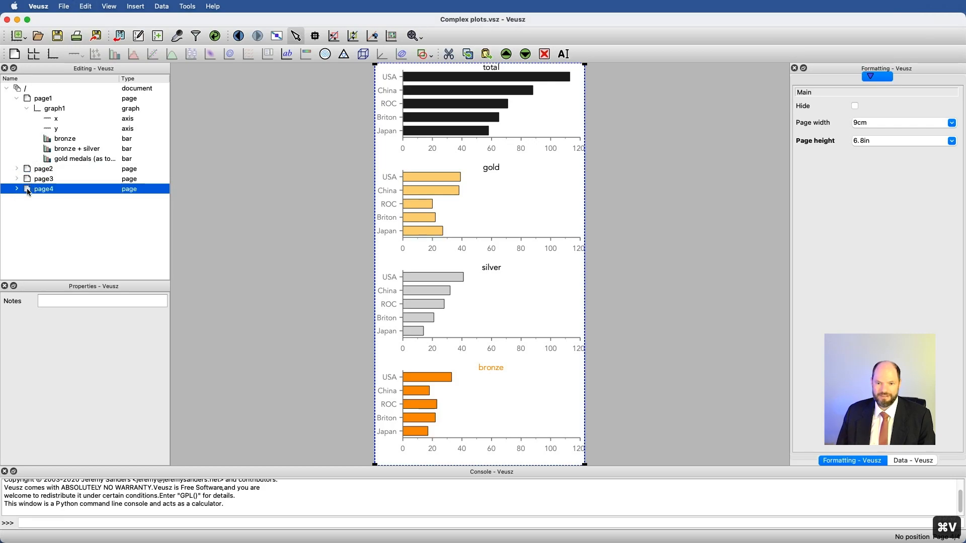
pyautogui.click(17, 190)
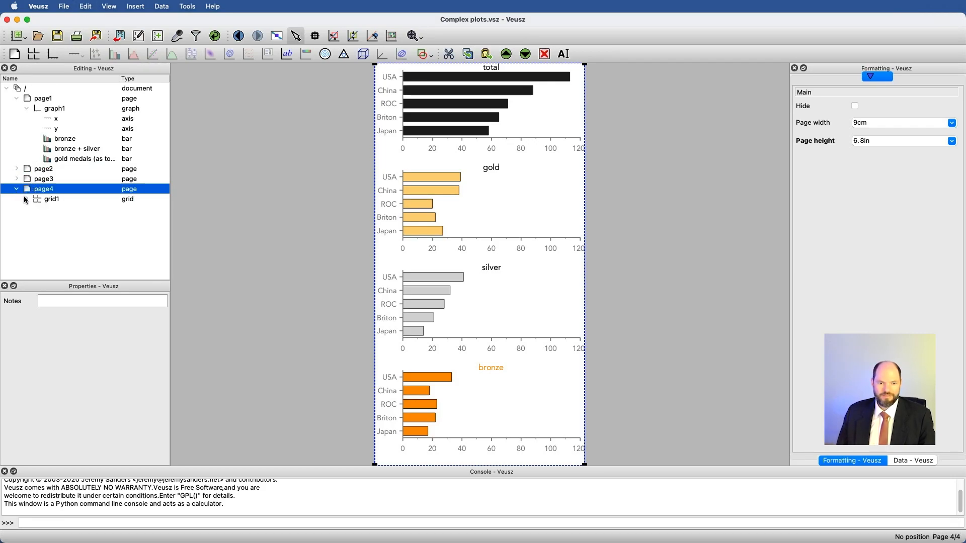
pyautogui.click(27, 200)
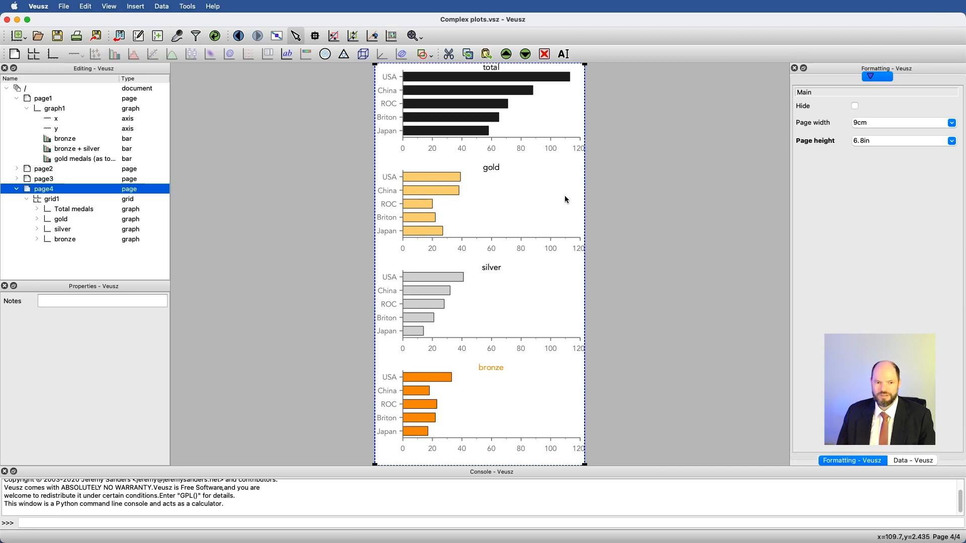
# Set the number of rows of grid1 on page4 to 2
pyautogui.click(50, 201)
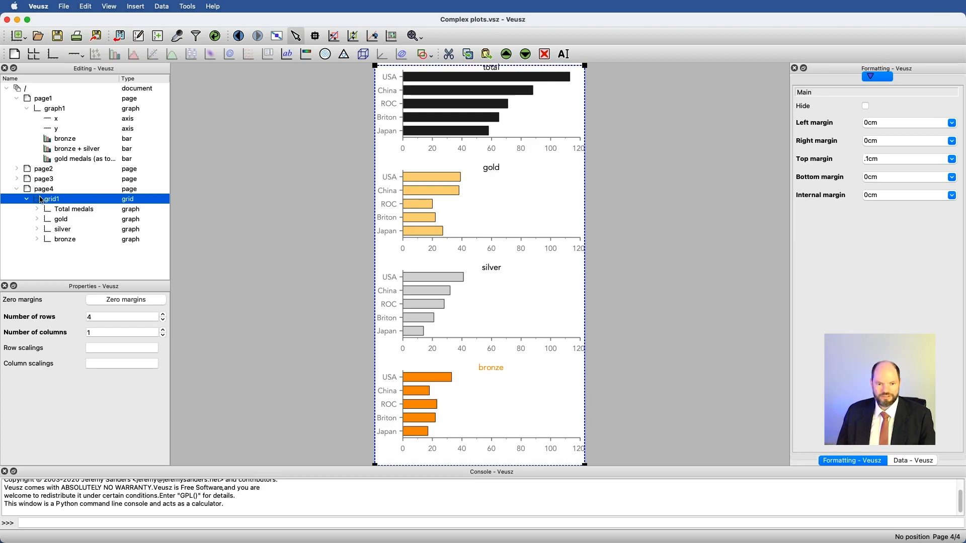
pyautogui.doubleClick(116, 316)
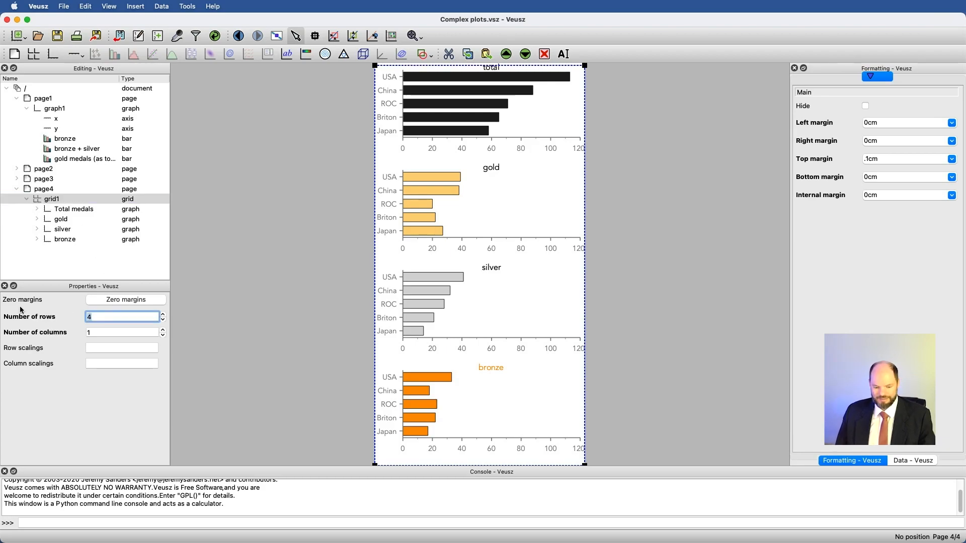
pyautogui.write('2')
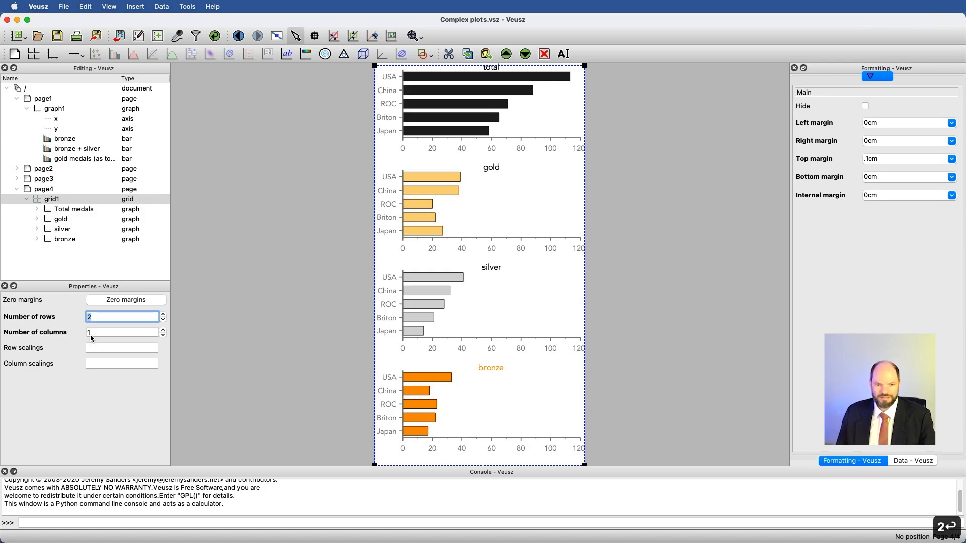
pyautogui.press('Return')
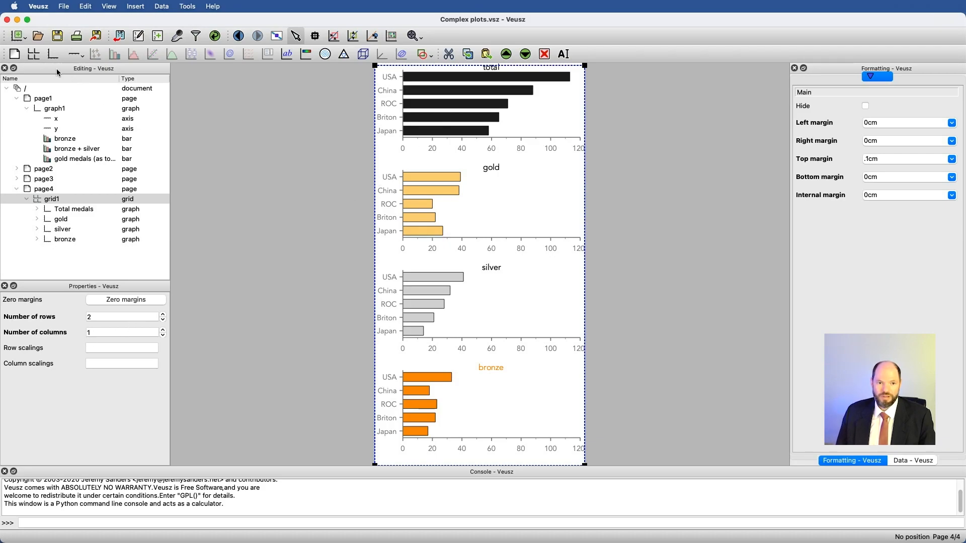
# Add a nested grid inside grid1 on page4 with 1 row and 3 columns
pyautogui.click(34, 55)
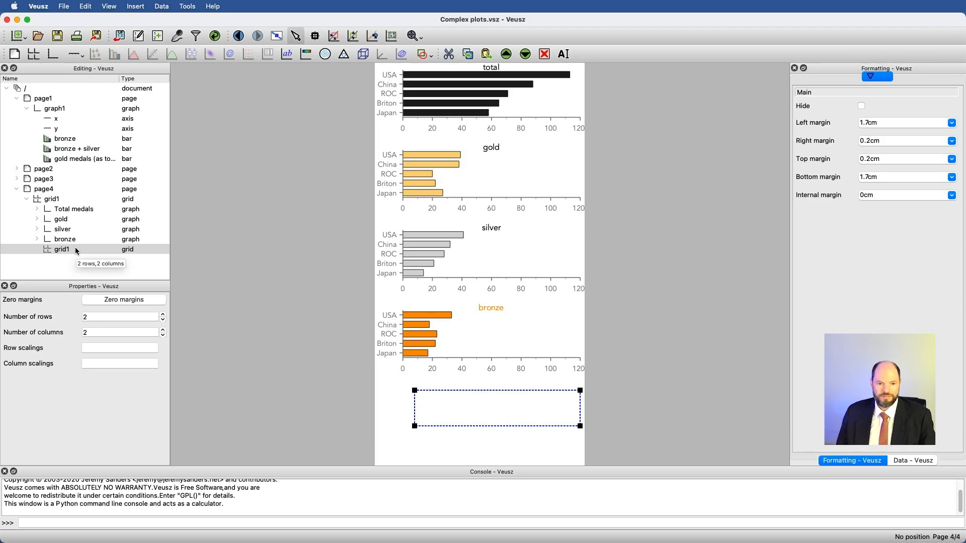
pyautogui.doubleClick(109, 319)
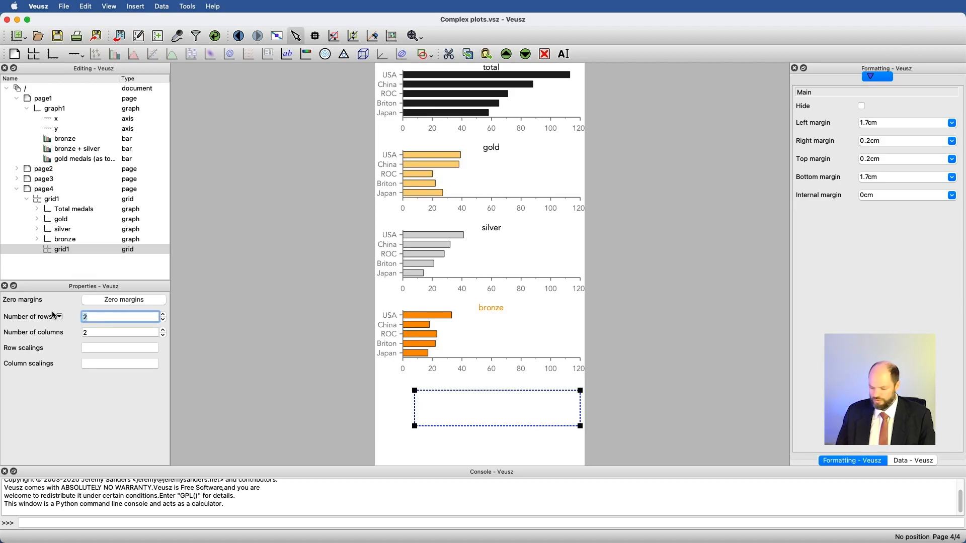
pyautogui.write('1')
pyautogui.click(105, 335)
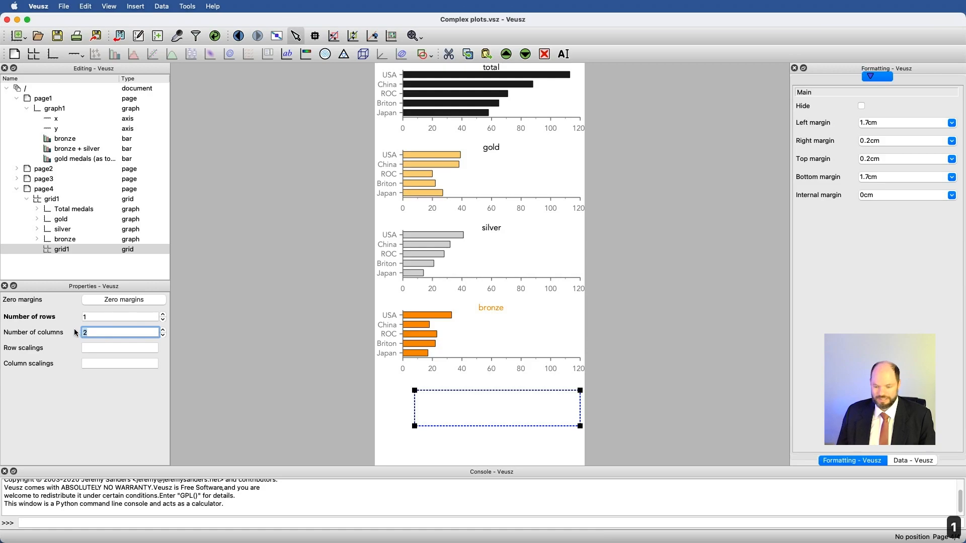
pyautogui.write('3')
pyautogui.press('Return')
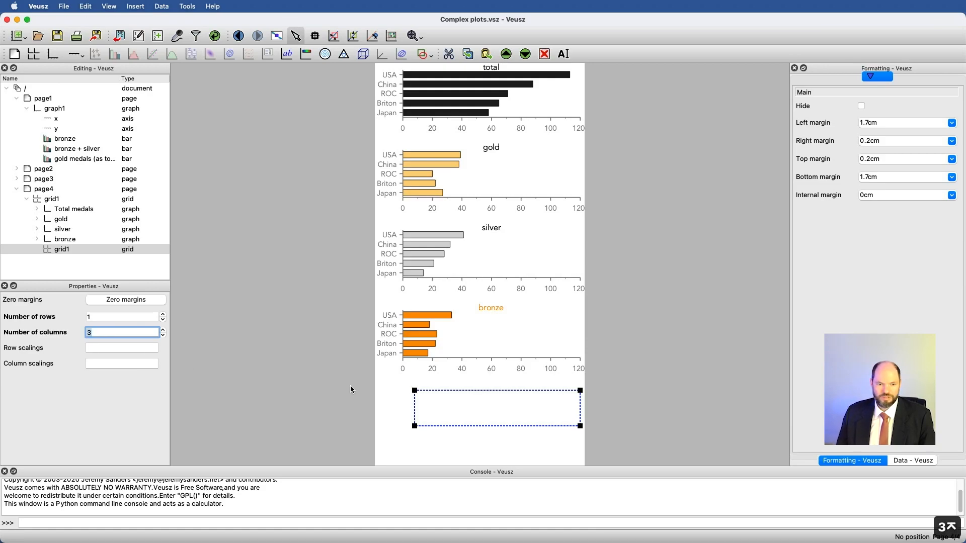
# Move the bronze, silver and gold graphs on page4 into the nested grid, ordered bronze, silver, gold
pyautogui.click(73, 238)
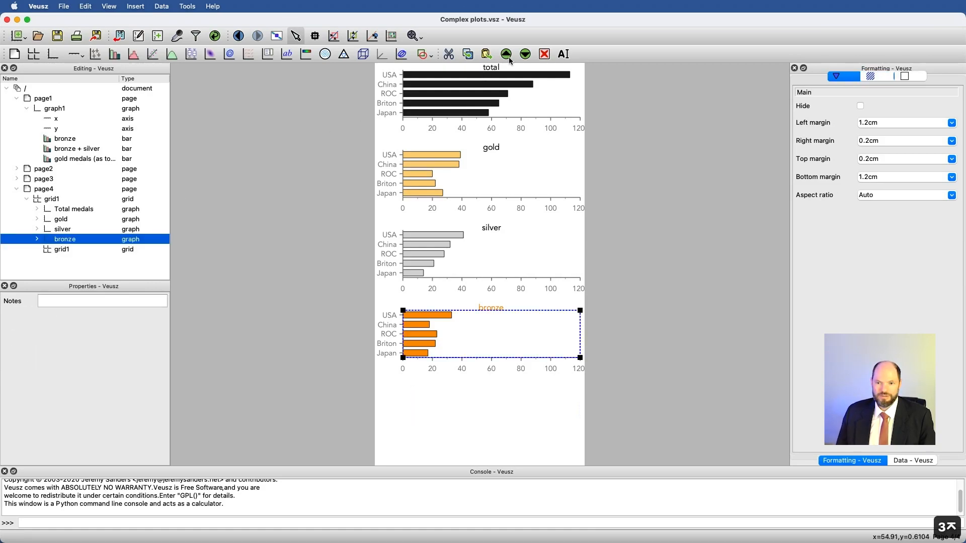
pyautogui.click(526, 55)
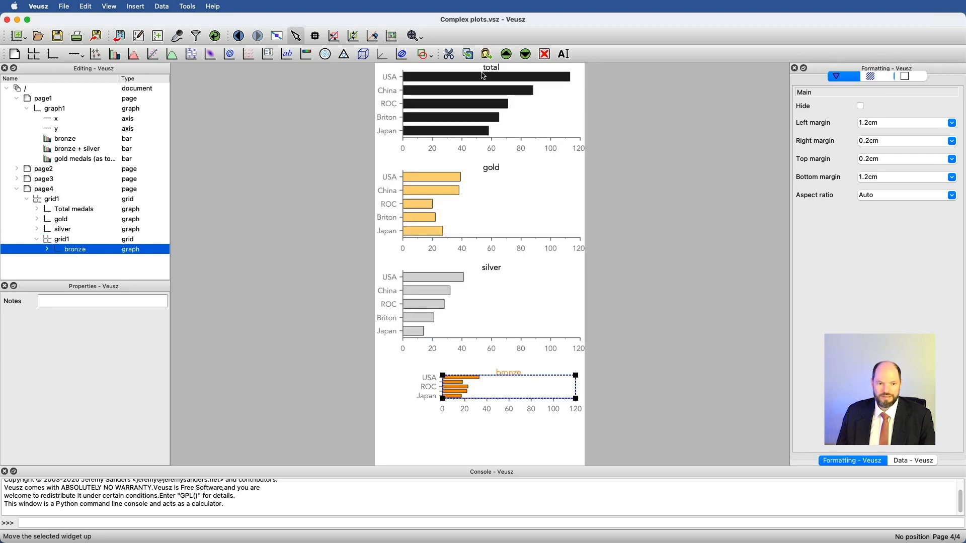
pyautogui.click(88, 229)
pyautogui.click(526, 55)
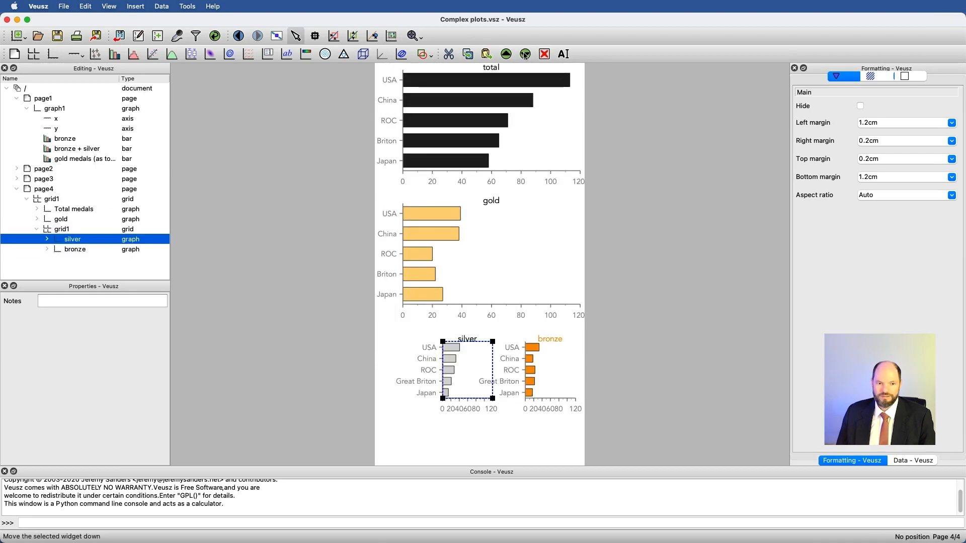
pyautogui.click(526, 55)
pyautogui.click(93, 218)
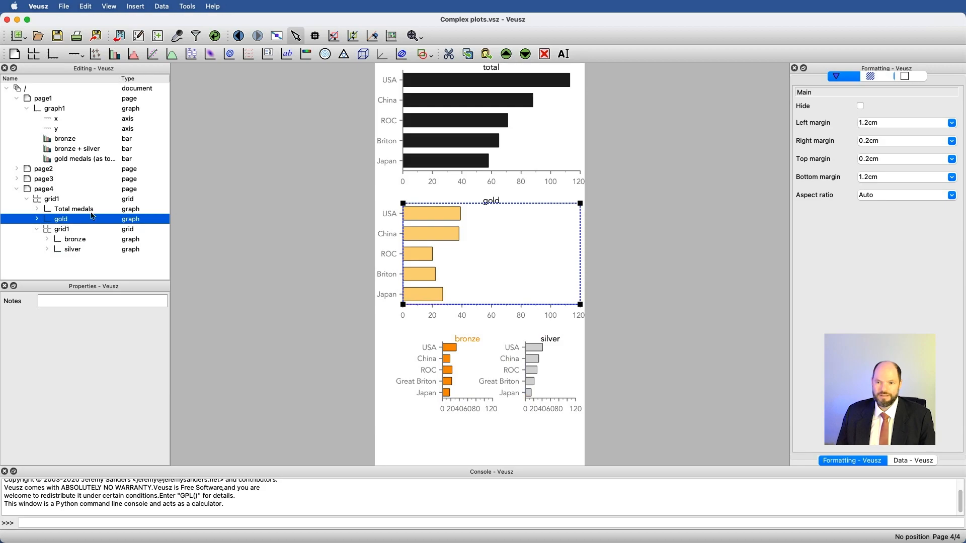
pyautogui.click(526, 54)
pyautogui.click(526, 55)
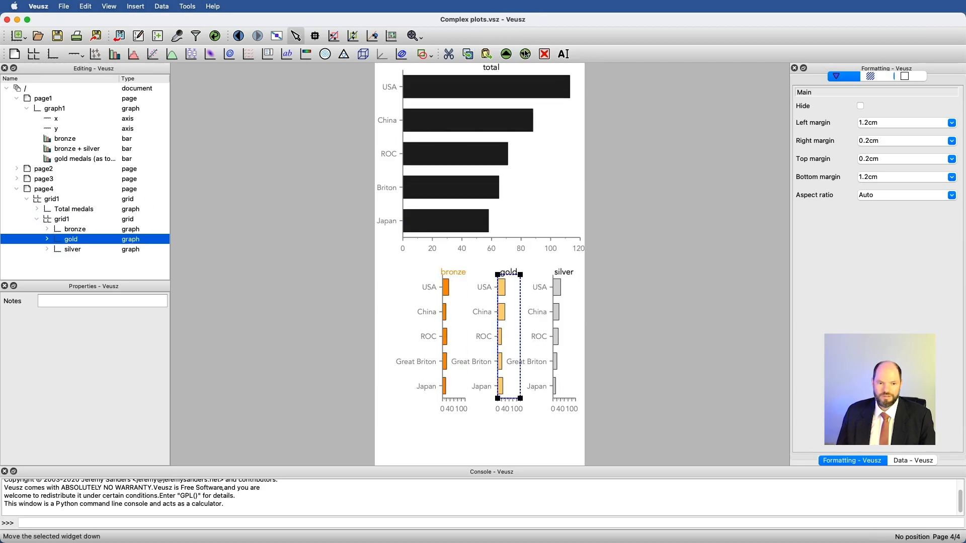
pyautogui.click(525, 54)
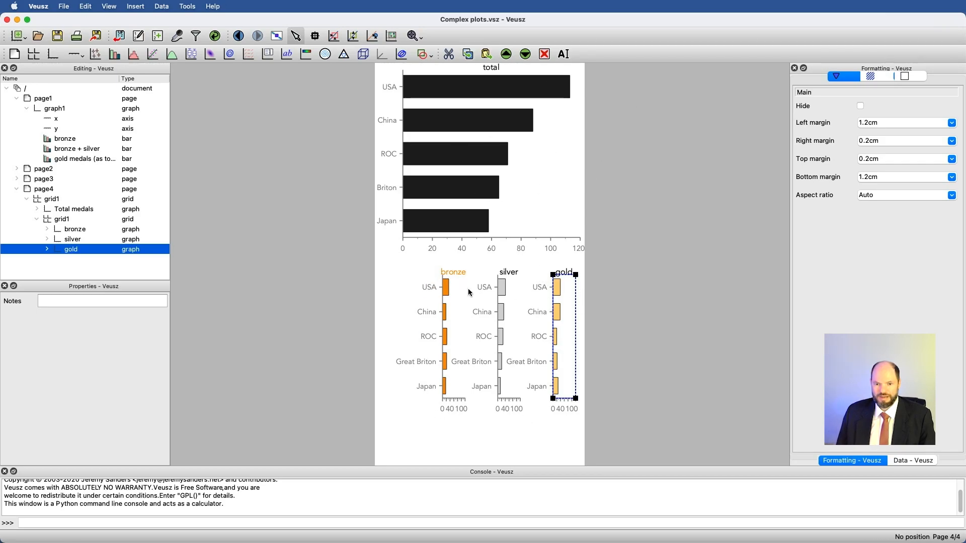
# Zero the margins of the graphs placed directly in the outer grid on page4
pyautogui.click(36, 220)
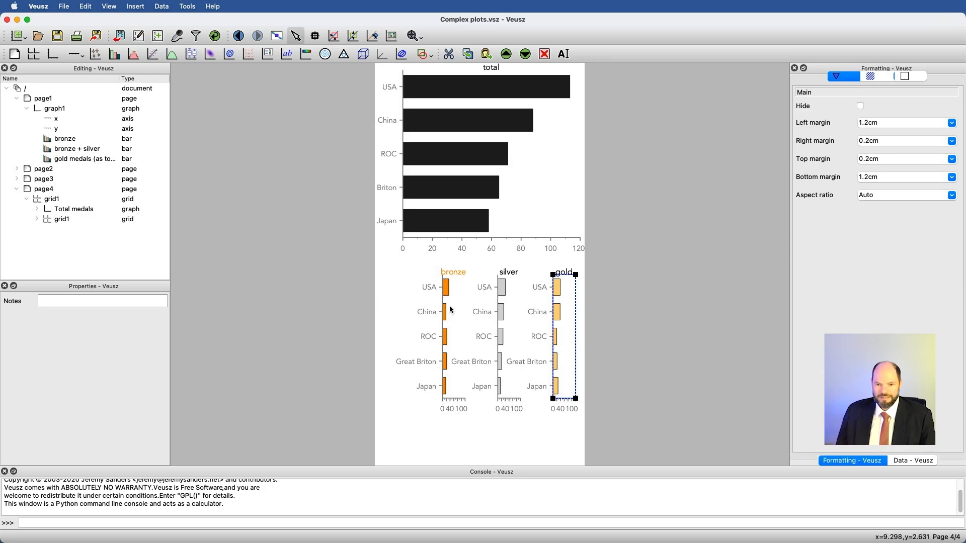
pyautogui.click(57, 210)
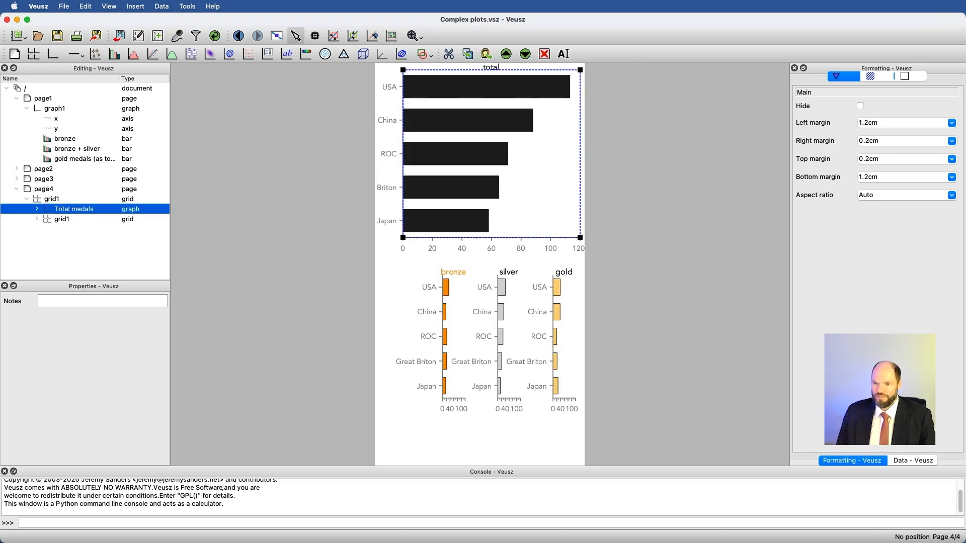
pyautogui.click(54, 222)
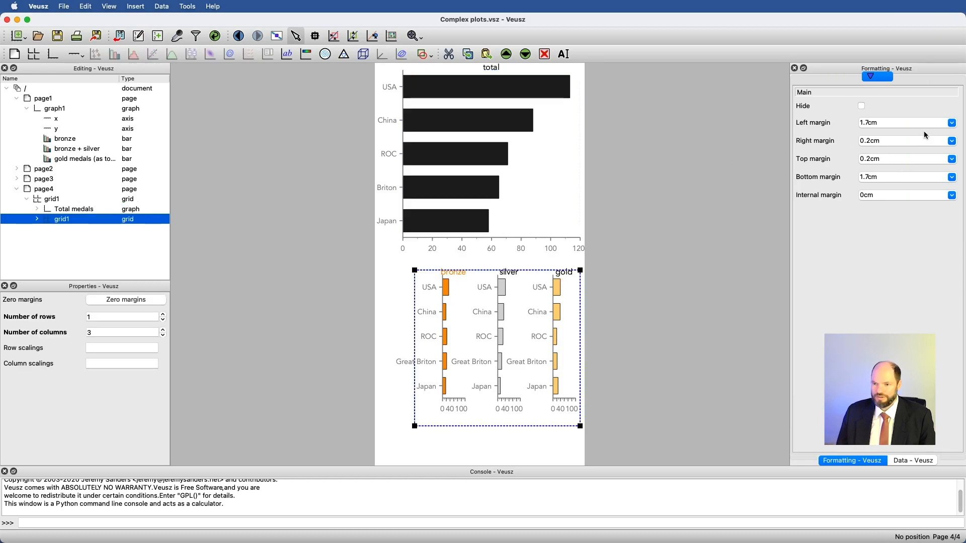
pyautogui.click(37, 219)
pyautogui.click(72, 230)
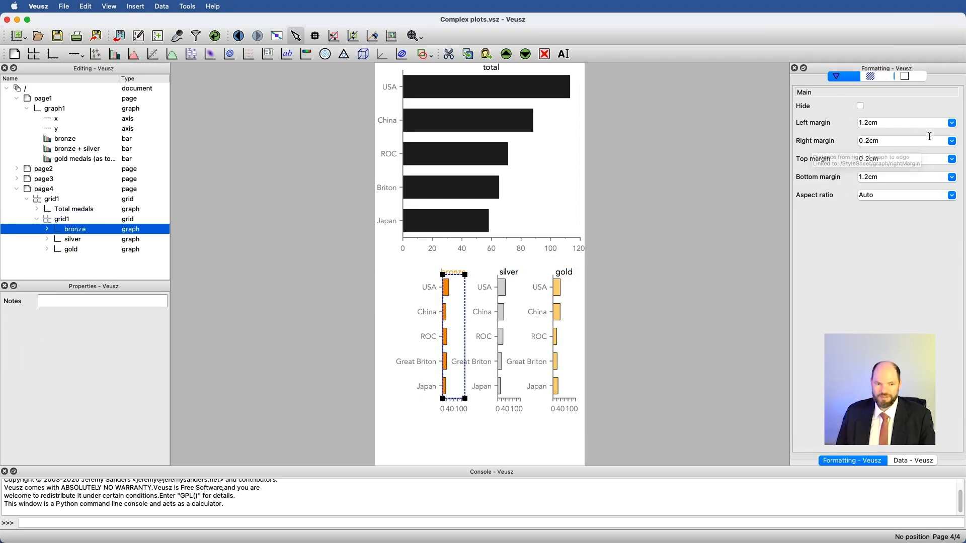
pyautogui.click(44, 202)
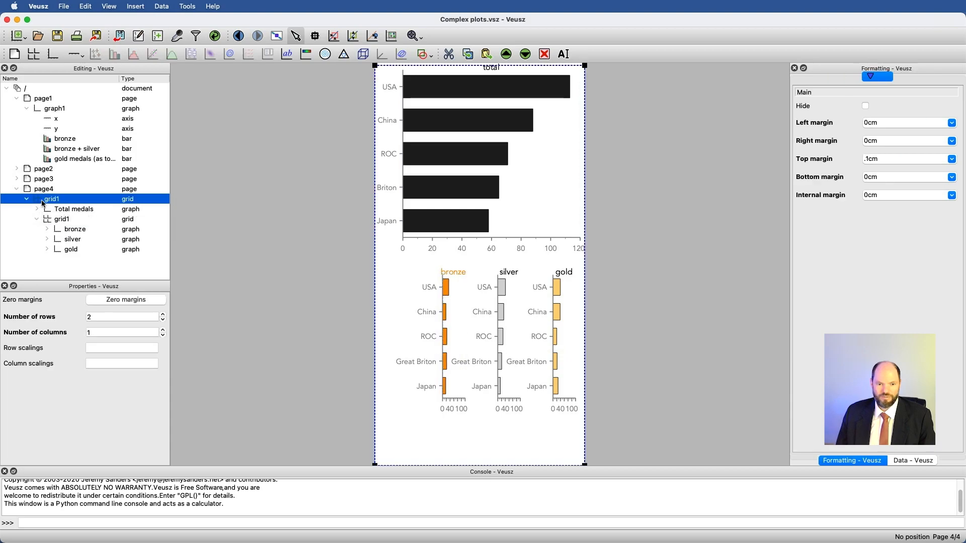
pyautogui.click(141, 300)
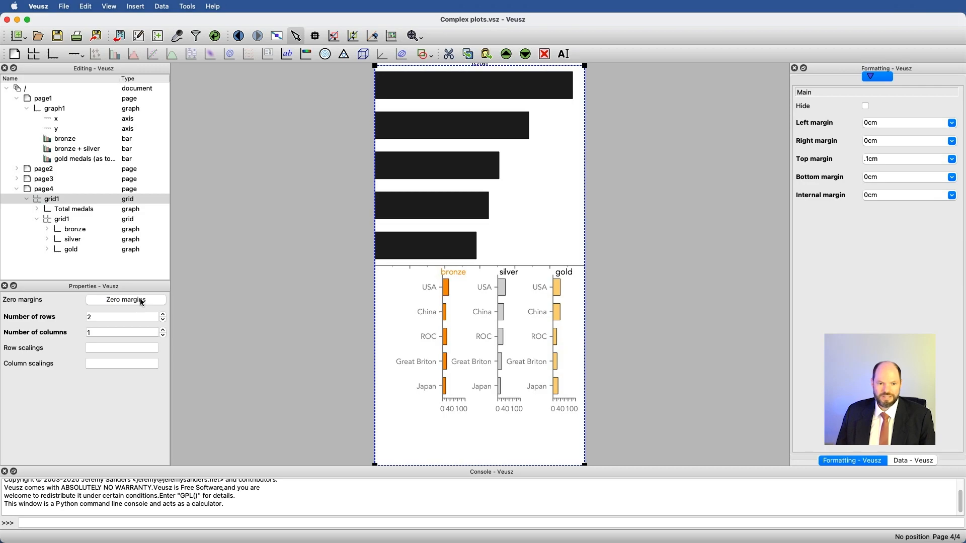
# Set the left margin of the nested grid on page4 to 0cm
pyautogui.click(60, 212)
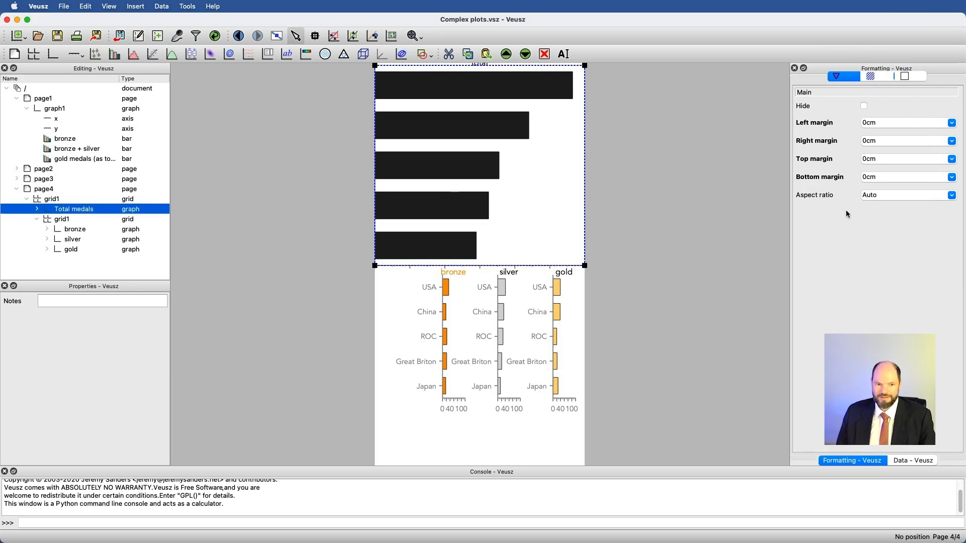
pyautogui.click(56, 223)
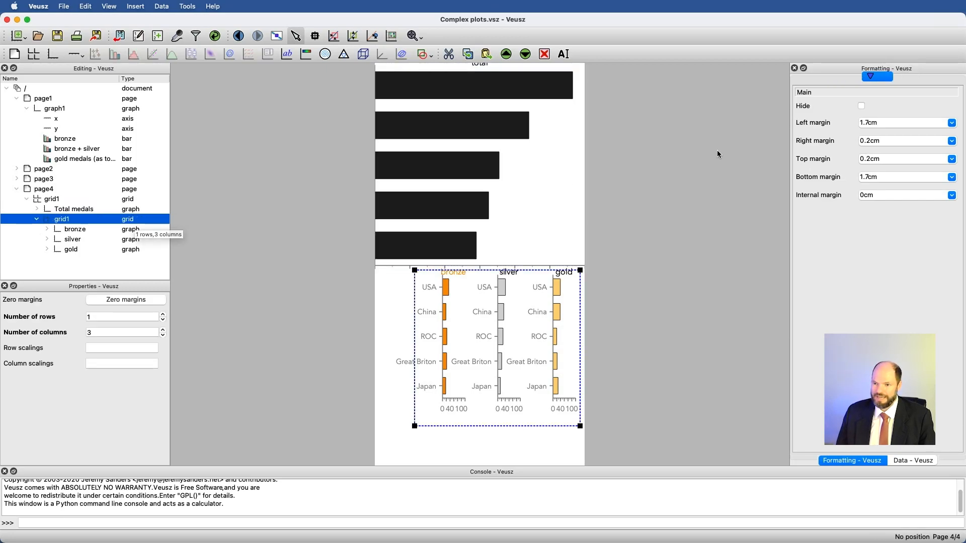
pyautogui.moveTo(908, 121); pyautogui.dragTo(738, 90)
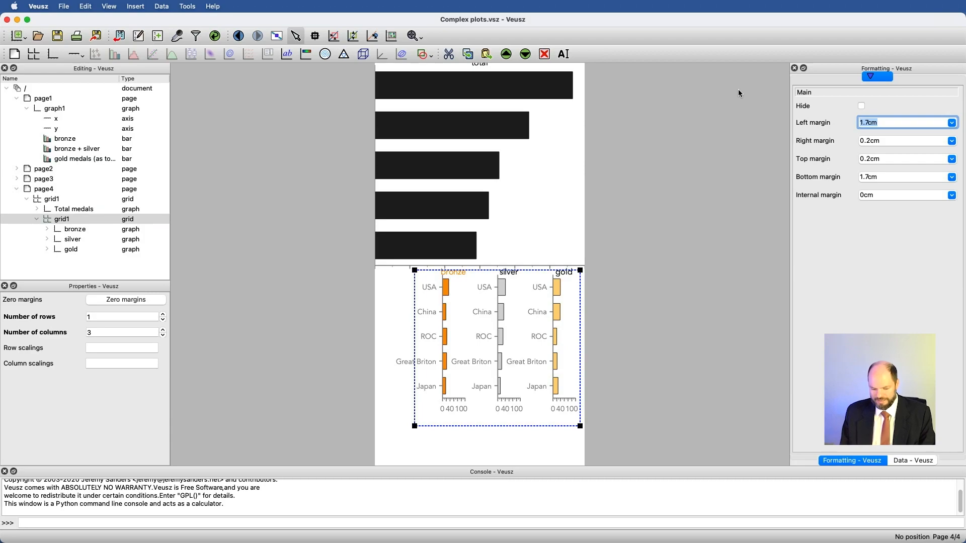
pyautogui.write('0cm')
pyautogui.press('Return')
pyautogui.hotkey('shift', 'Left')
pyautogui.hotkey('shift', 'Left')
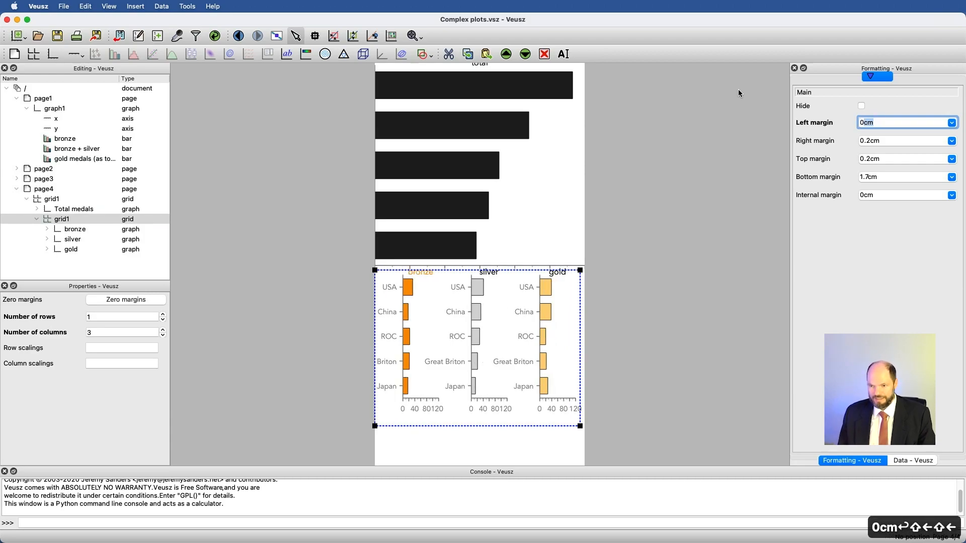
# Set the right, top and bottom margins of the nested grid on page4 to 0cm
pyautogui.press('super+c')
pyautogui.click(908, 140)
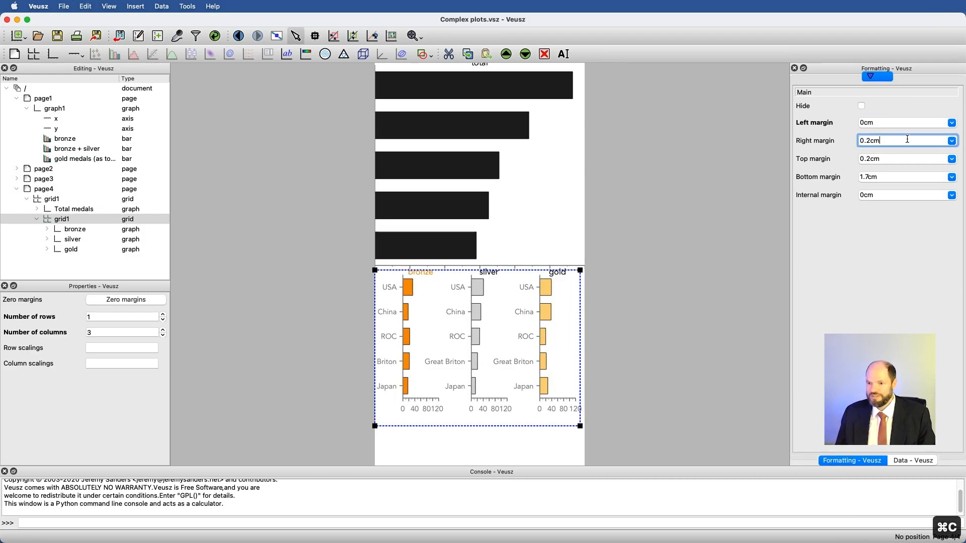
pyautogui.moveTo(907, 140); pyautogui.dragTo(831, 140)
pyautogui.press('super+v')
pyautogui.moveTo(897, 158); pyautogui.dragTo(808, 151)
pyautogui.press('super+v')
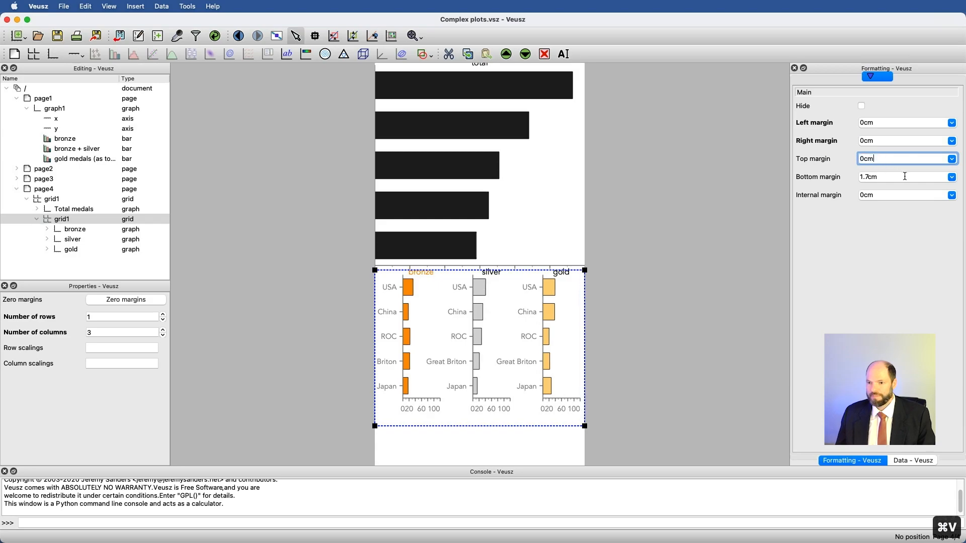
pyautogui.moveTo(905, 176); pyautogui.dragTo(827, 176)
pyautogui.press('super+v')
pyautogui.click(837, 244)
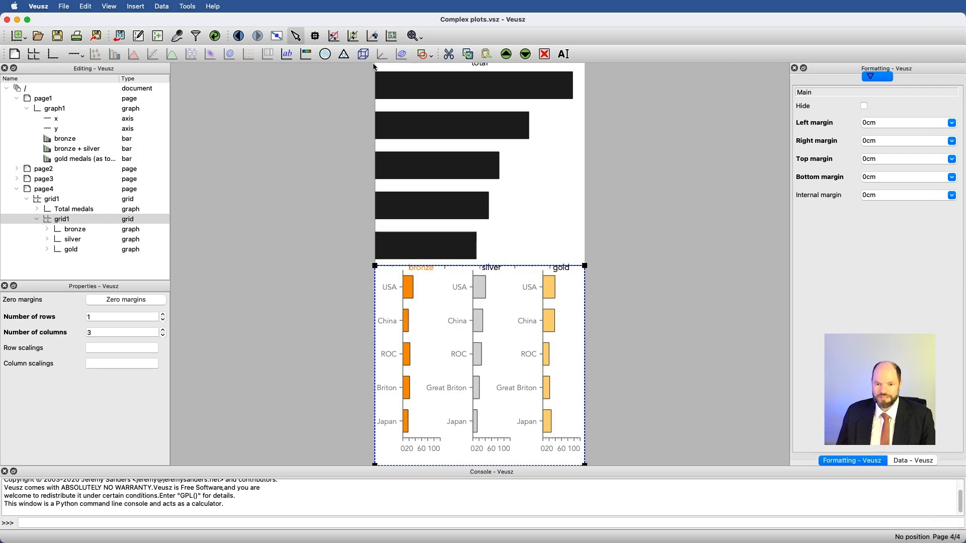
# Zero the margins of the bronze, silver and gold graphs inside the nested grid on page4
pyautogui.click(71, 233)
pyautogui.click(71, 243)
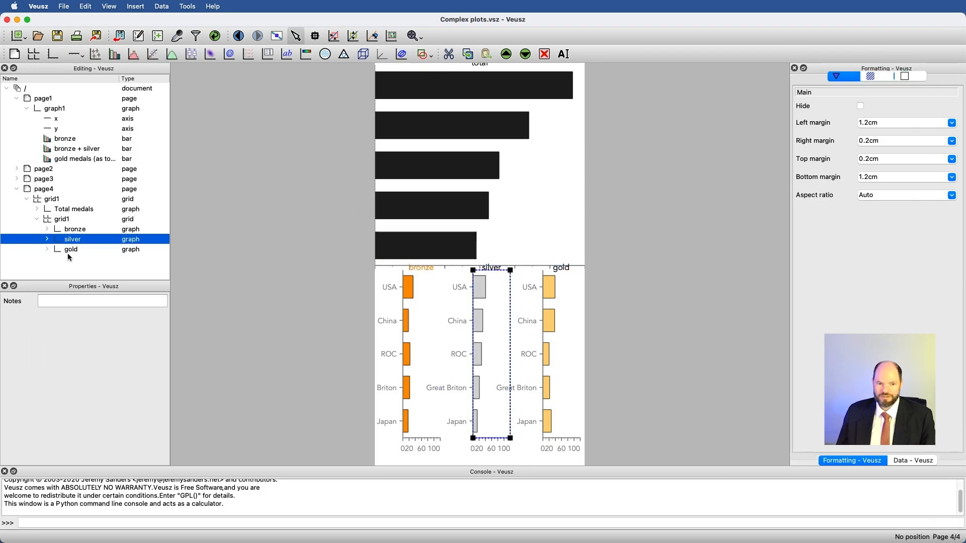
pyautogui.click(62, 219)
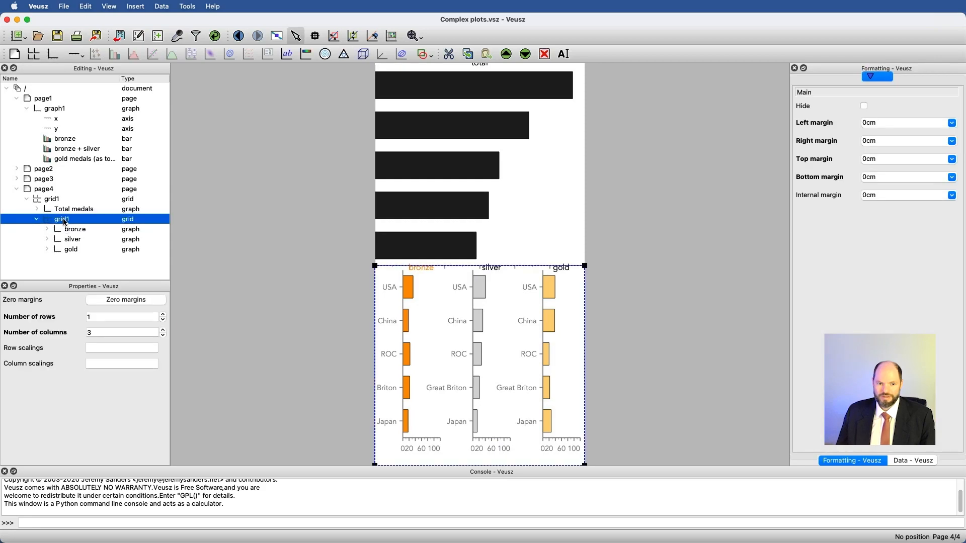
pyautogui.click(127, 301)
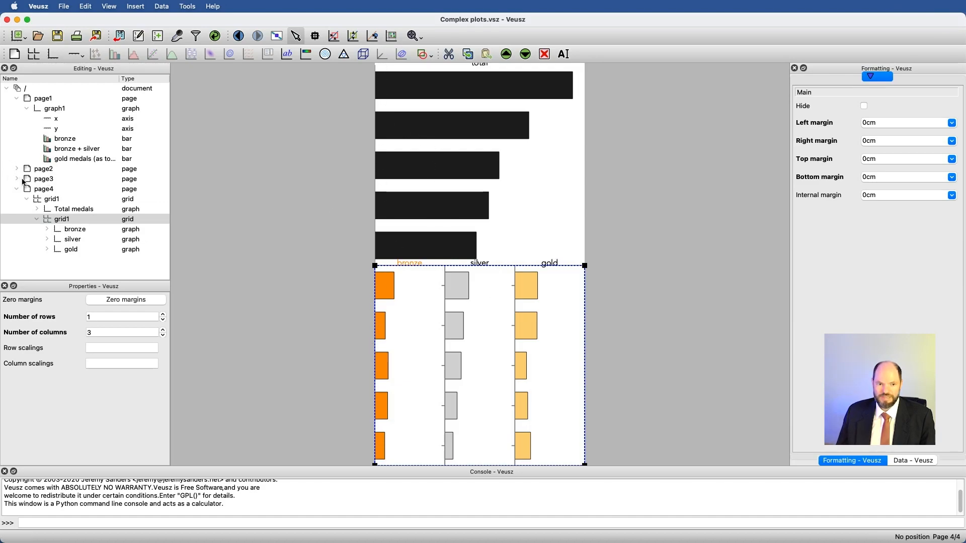
# Set the left margin of the outer grid on page4 to 2cm
pyautogui.click(42, 200)
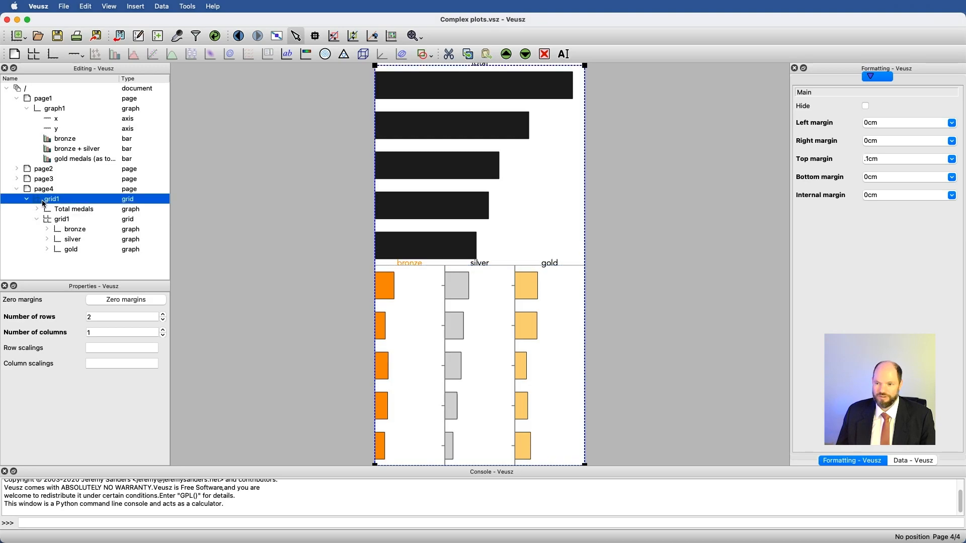
pyautogui.doubleClick(902, 123)
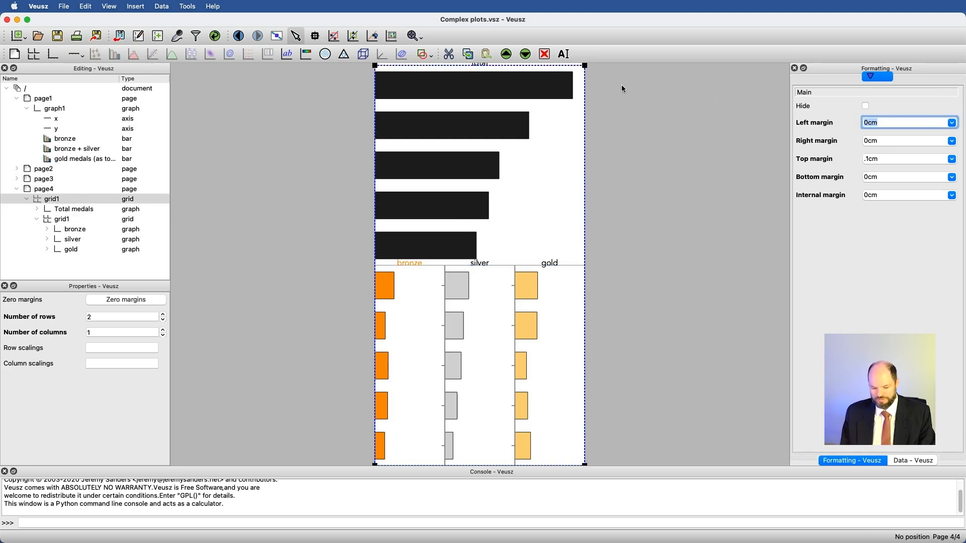
pyautogui.write('2cm')
pyautogui.press('Return')
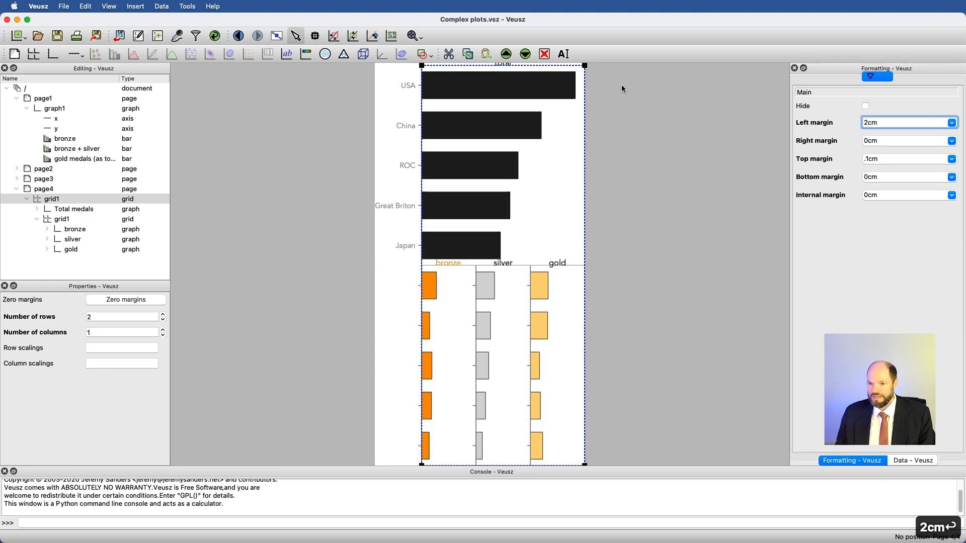
# Set the outer grid's right margin to .1cm, top margin to .25cm and bottom margin to 1.5cm on page4
pyautogui.doubleClick(891, 143)
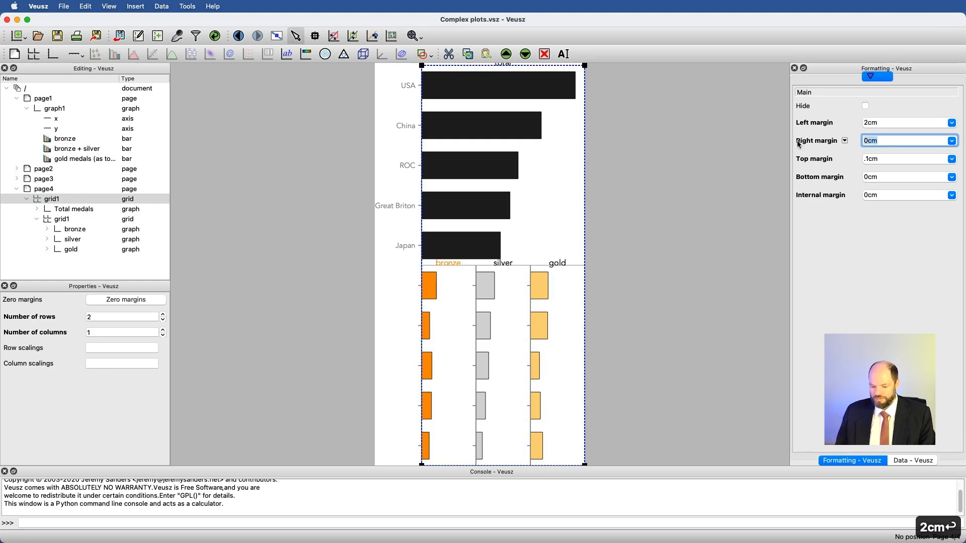
pyautogui.write('.1cm')
pyautogui.press('Return')
pyautogui.press('Tab')
pyautogui.press('Tab')
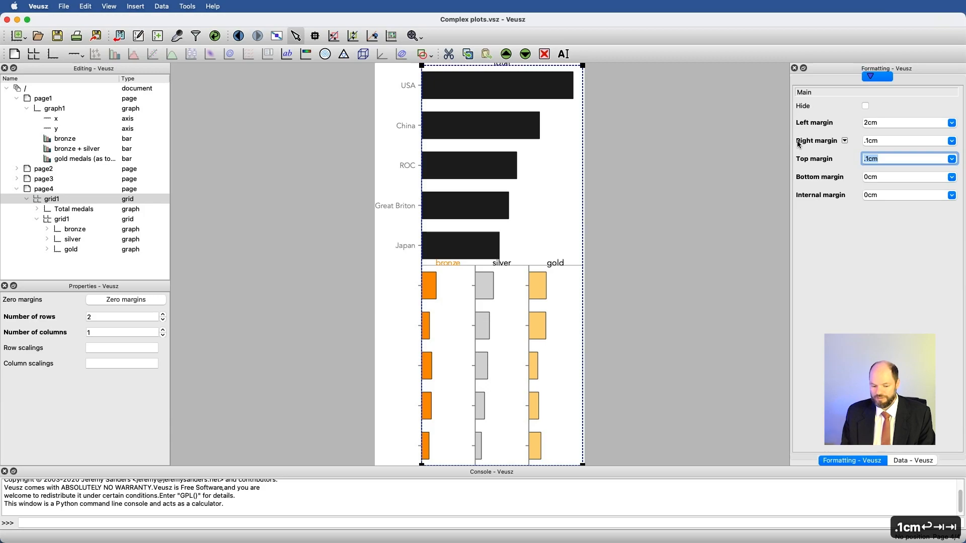
pyautogui.write('.25cm')
pyautogui.press('Return')
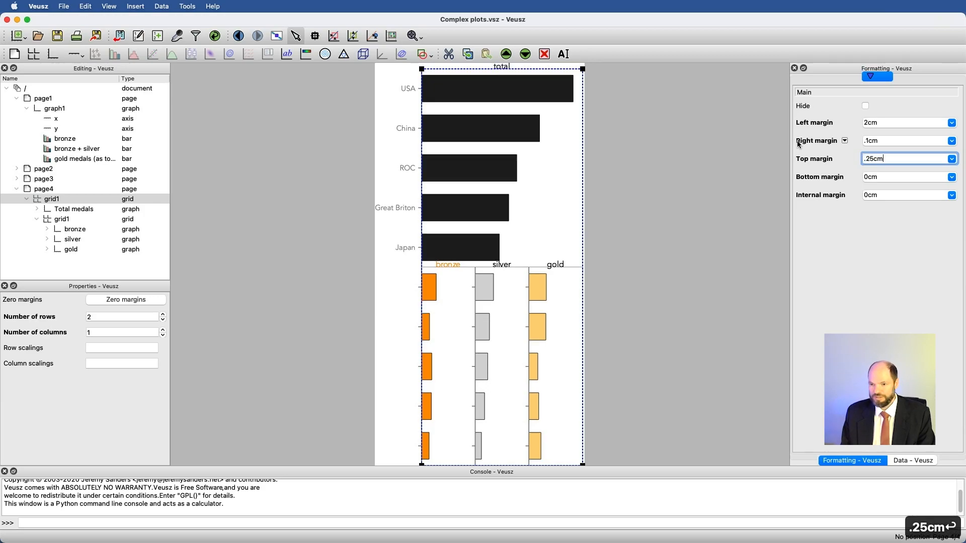
pyautogui.press('Tab')
pyautogui.press('Tab')
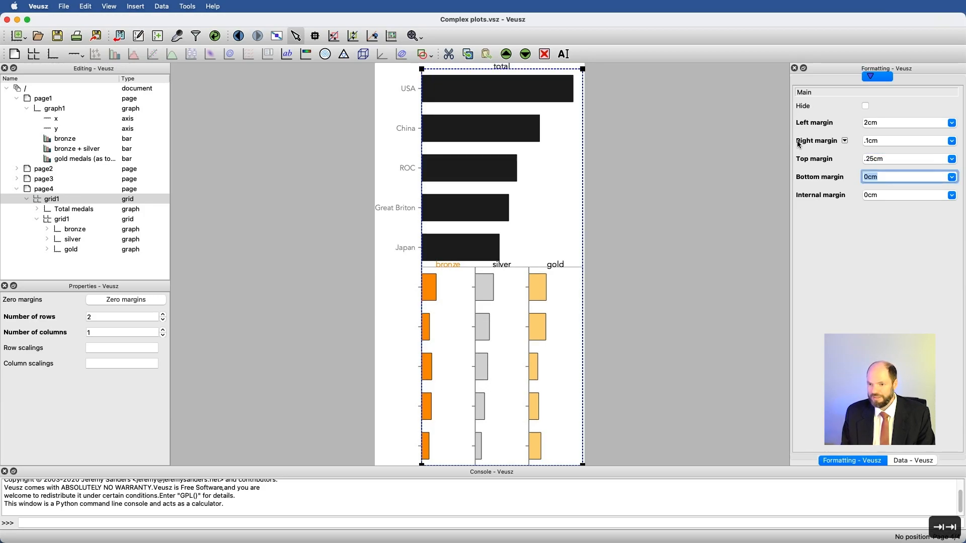
pyautogui.write('1.5')
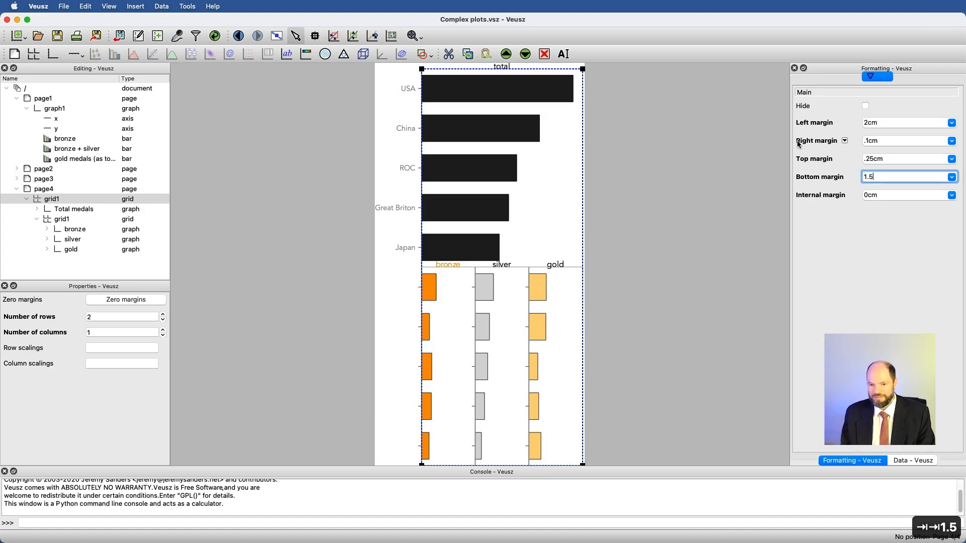
pyautogui.write('cm')
pyautogui.press('Return')
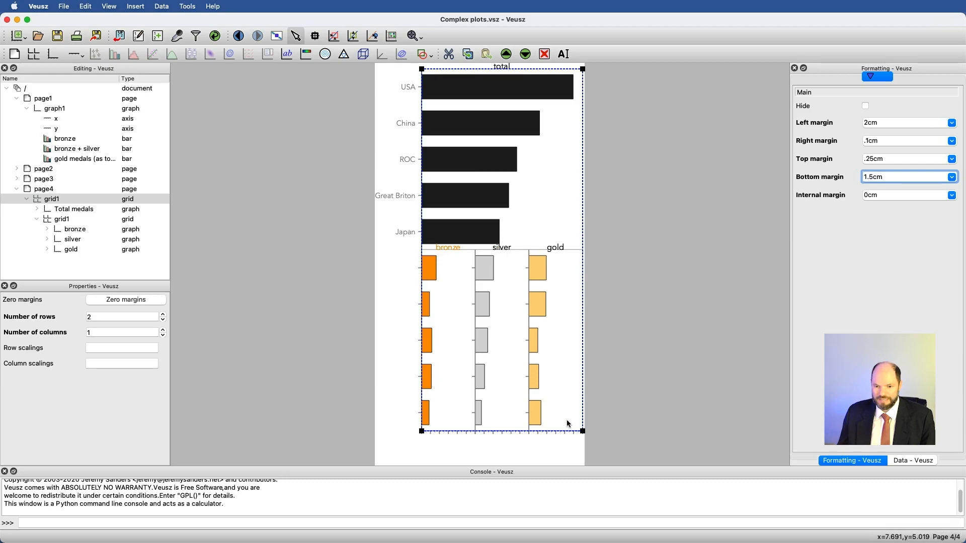
# Set the left margin of the nested grid holding the bronze, silver and gold graphs to 2cm
pyautogui.click(529, 355)
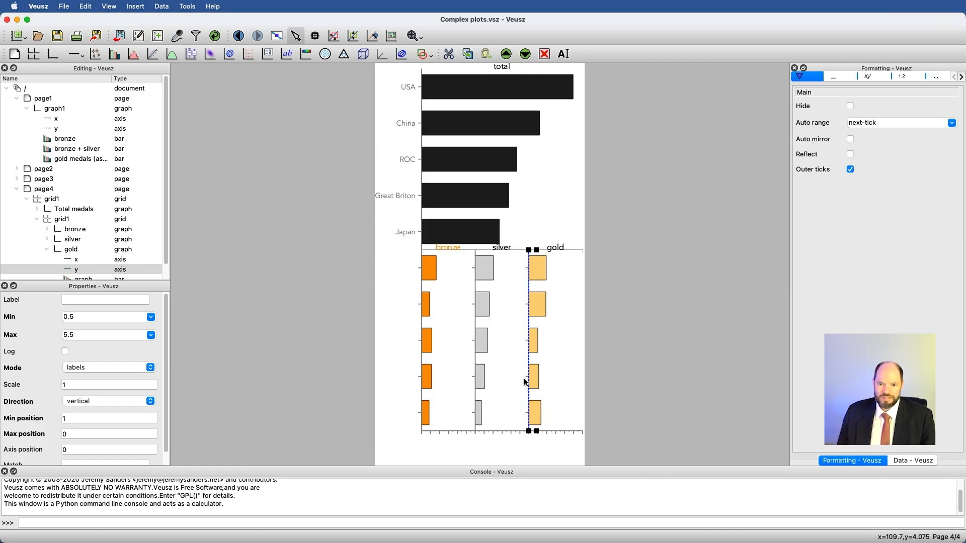
pyautogui.scroll(-1, 86, 260)
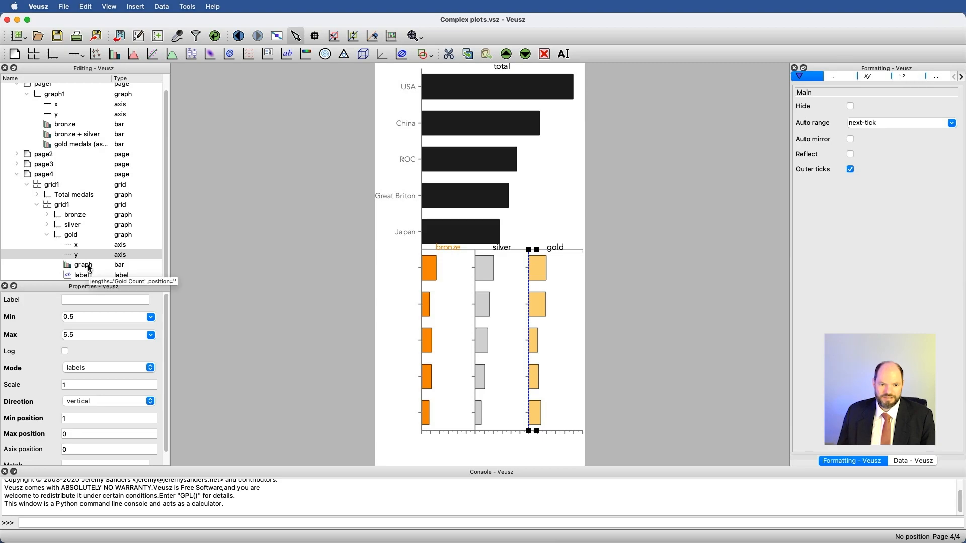
pyautogui.click(57, 205)
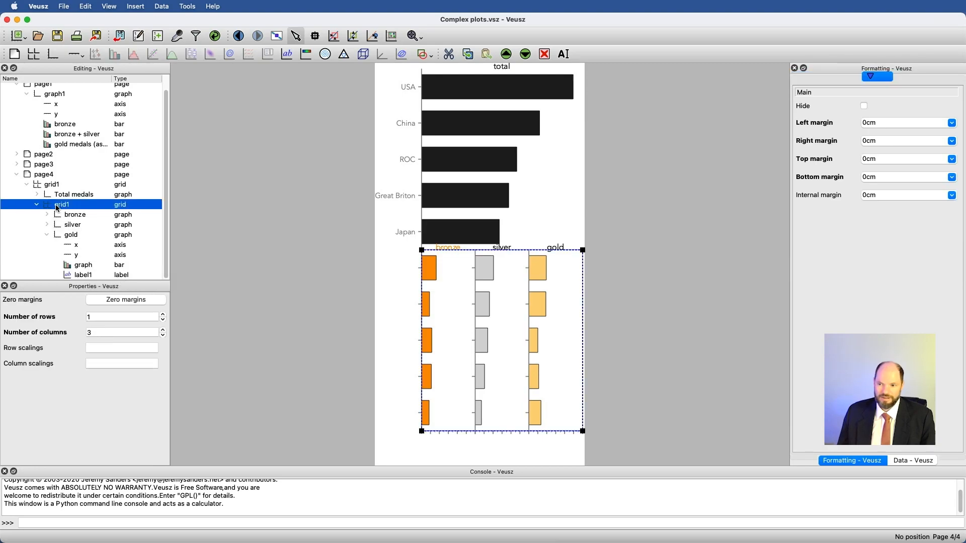
pyautogui.doubleClick(890, 123)
pyautogui.write('2cm')
pyautogui.press('Return')
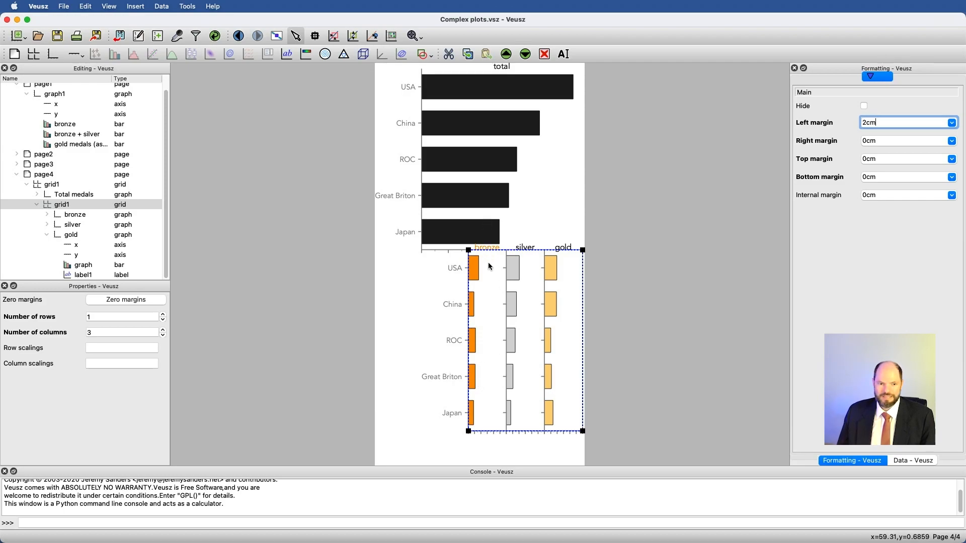
# Set the left margin of the Total medals graph on page4 to 2cm
pyautogui.click(57, 187)
pyautogui.click(58, 195)
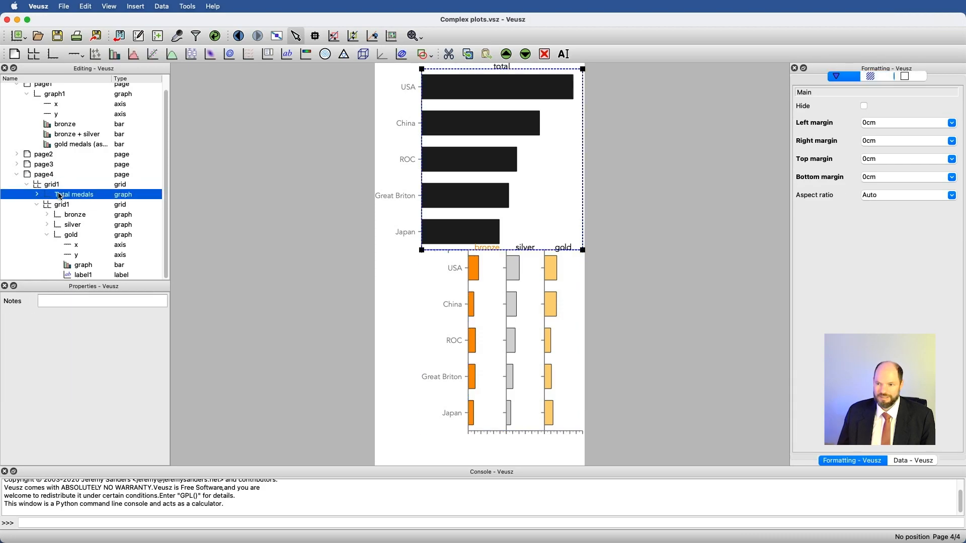
pyautogui.doubleClick(888, 124)
pyautogui.write('2cm')
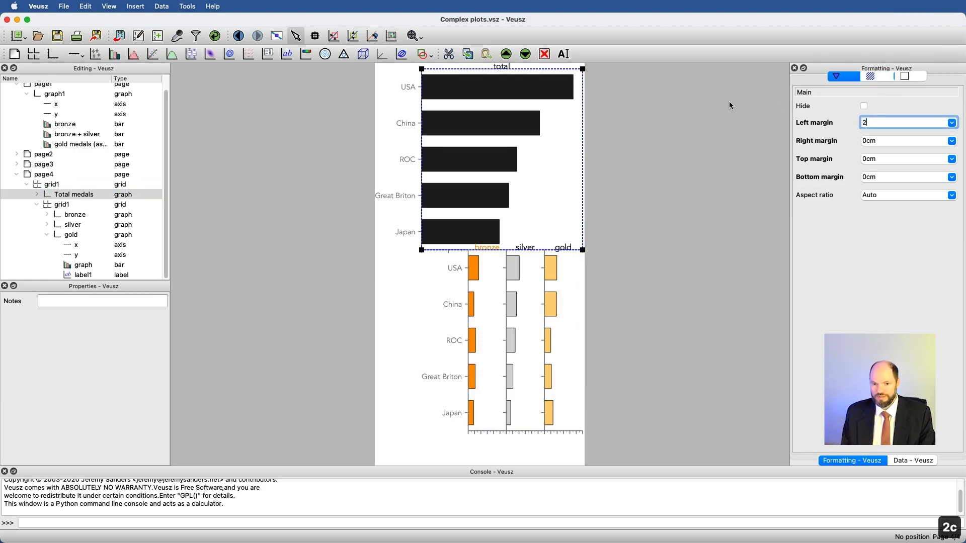
pyautogui.press('Return')
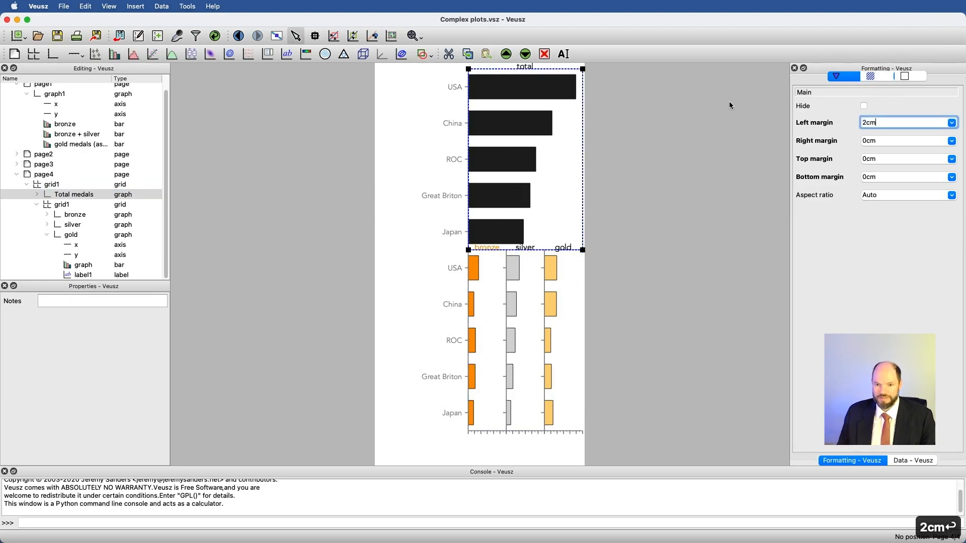
# Set the left margin of page4's outer grid to 0cm
pyautogui.click(51, 184)
pyautogui.doubleClick(908, 124)
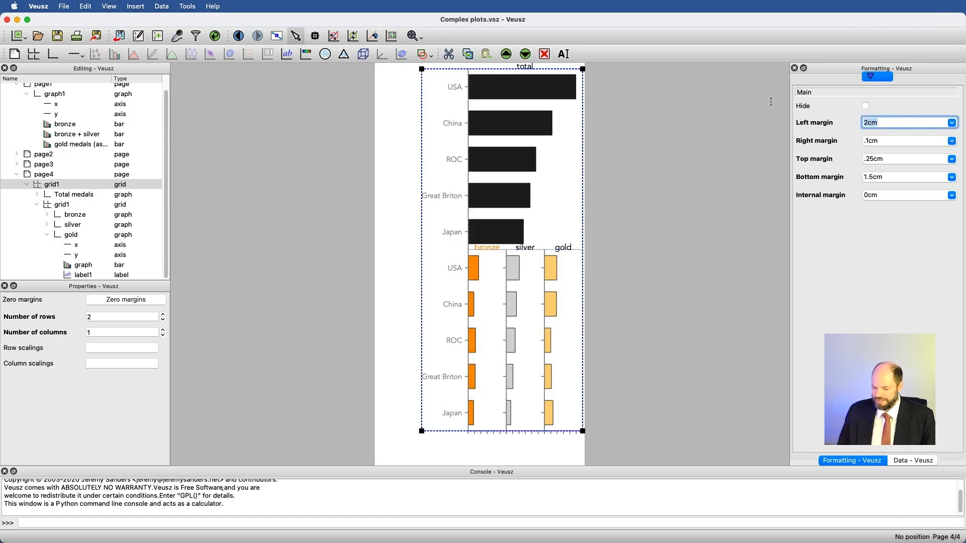
pyautogui.write('0cm')
pyautogui.press('Return')
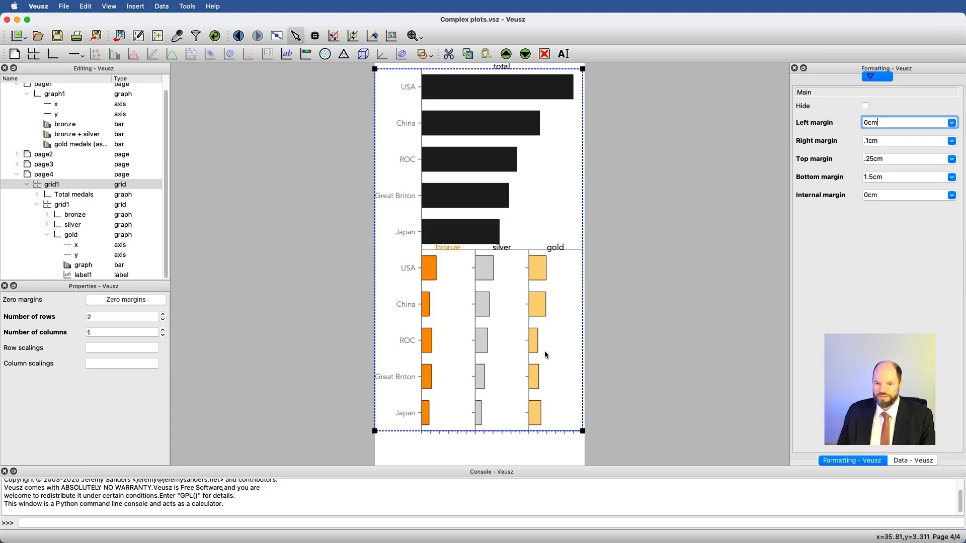
# Resize page4 to a width of 6in and a height of 4in
pyautogui.click(531, 448)
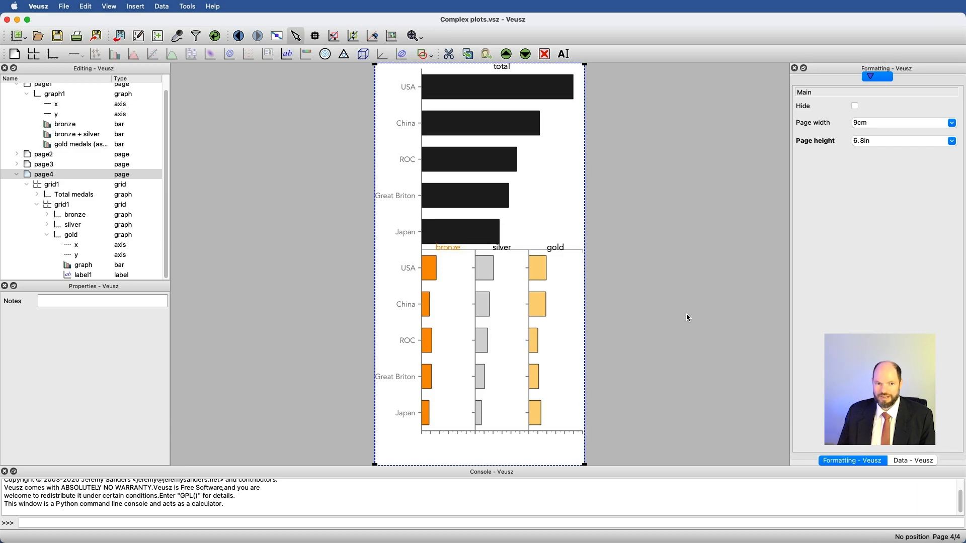
pyautogui.click(47, 176)
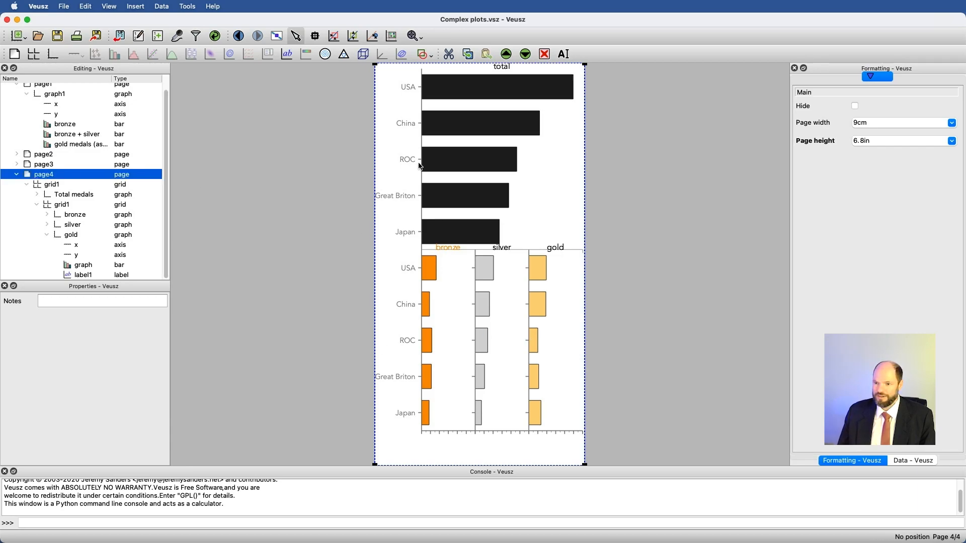
pyautogui.click(885, 124)
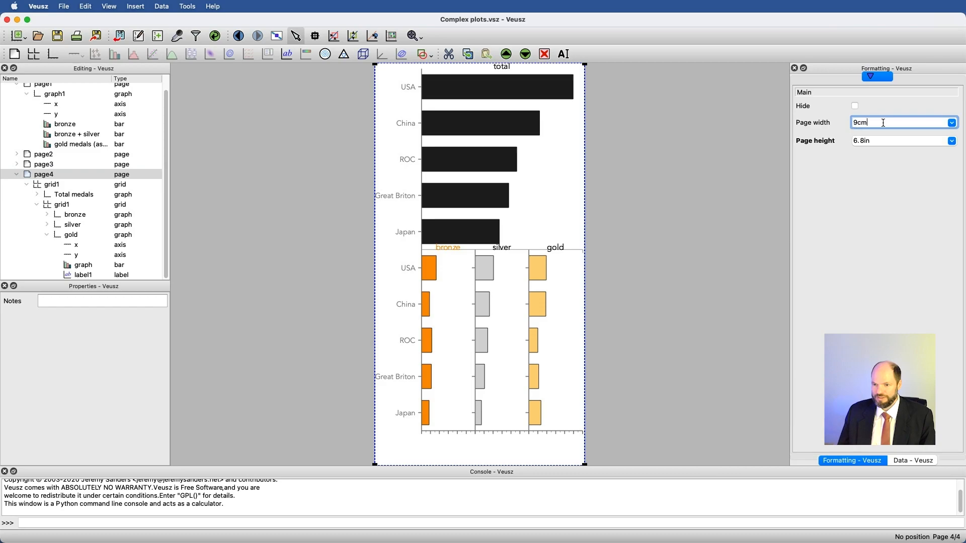
pyautogui.press('BackSpace')
pyautogui.press('BackSpace')
pyautogui.press('BackSpace')
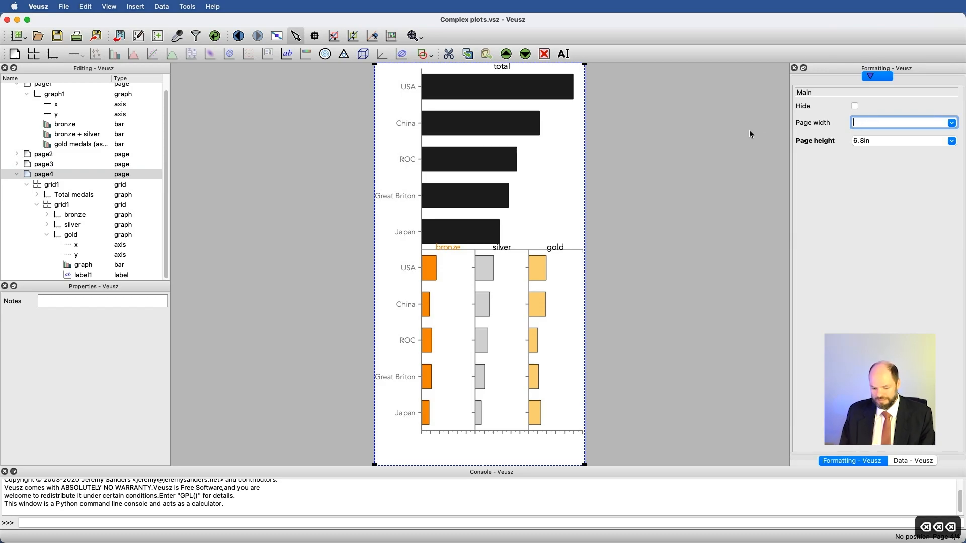
pyautogui.press('BackSpace')
pyautogui.press('BackSpace')
pyautogui.write('6in')
pyautogui.press('Return')
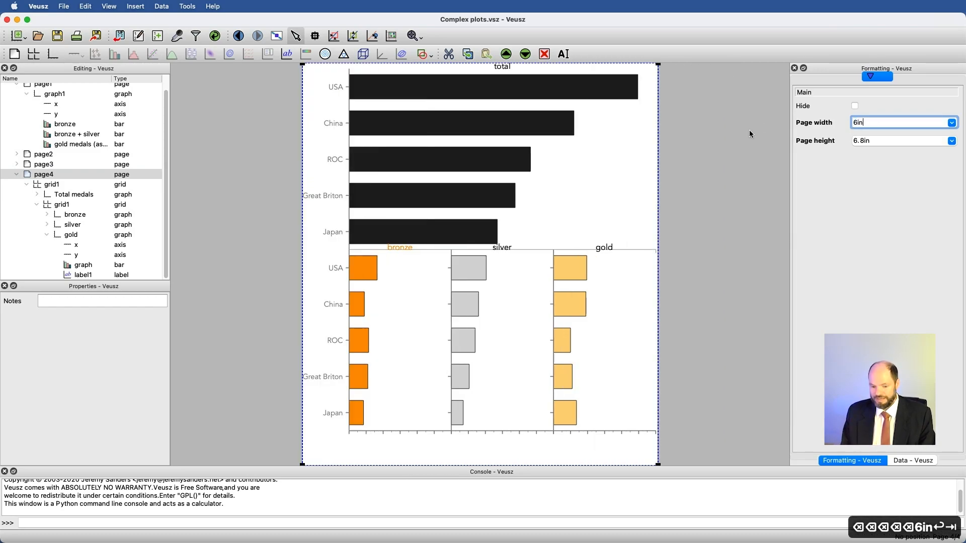
pyautogui.press('Tab')
pyautogui.write('4in')
pyautogui.press('Return')
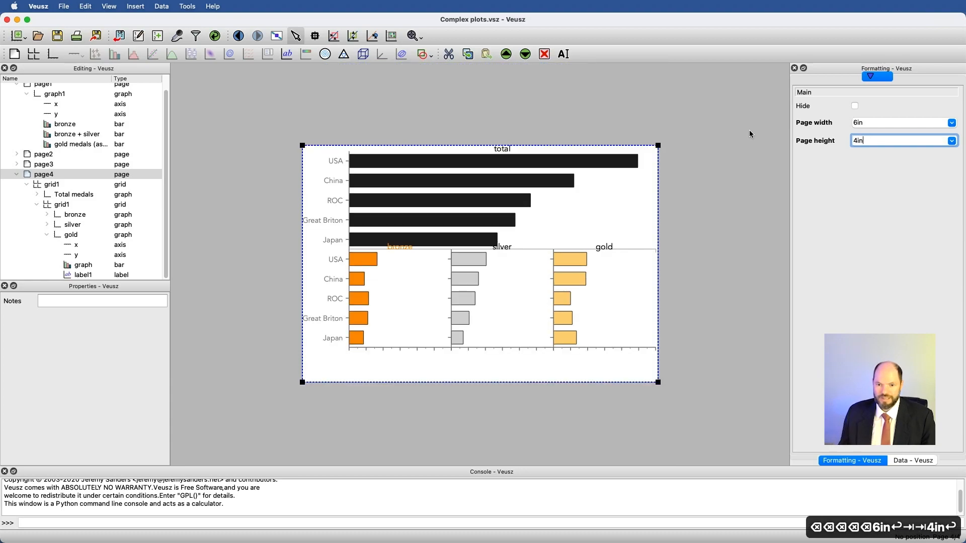
# Set the vertical alignment of the bronze, silver and gold graph labels on page4 to top
pyautogui.click(402, 248)
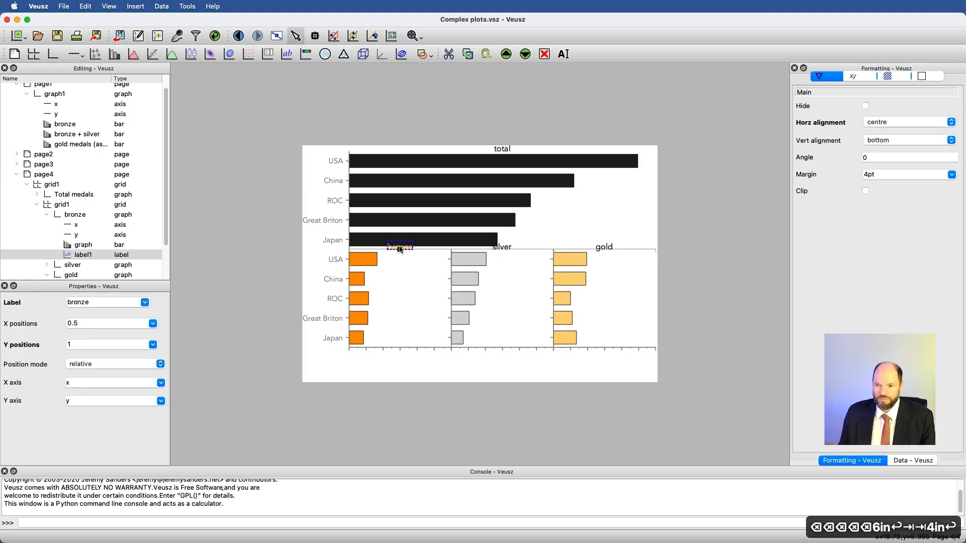
pyautogui.click(931, 135)
pyautogui.click(918, 123)
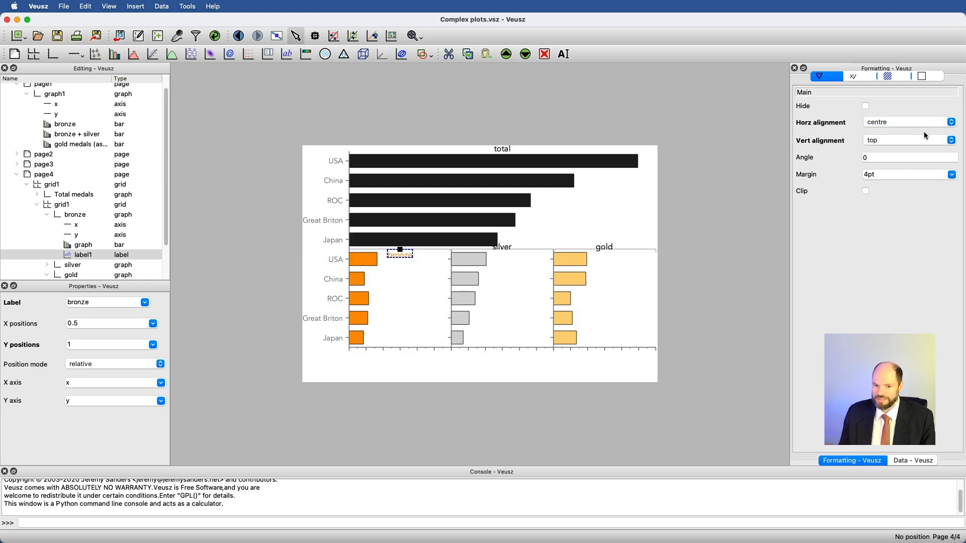
pyautogui.click(500, 251)
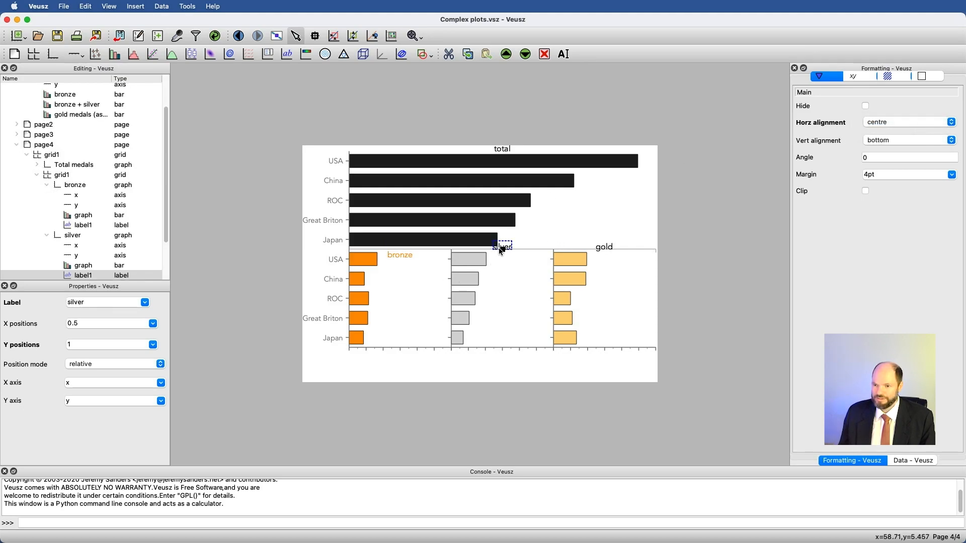
pyautogui.click(896, 137)
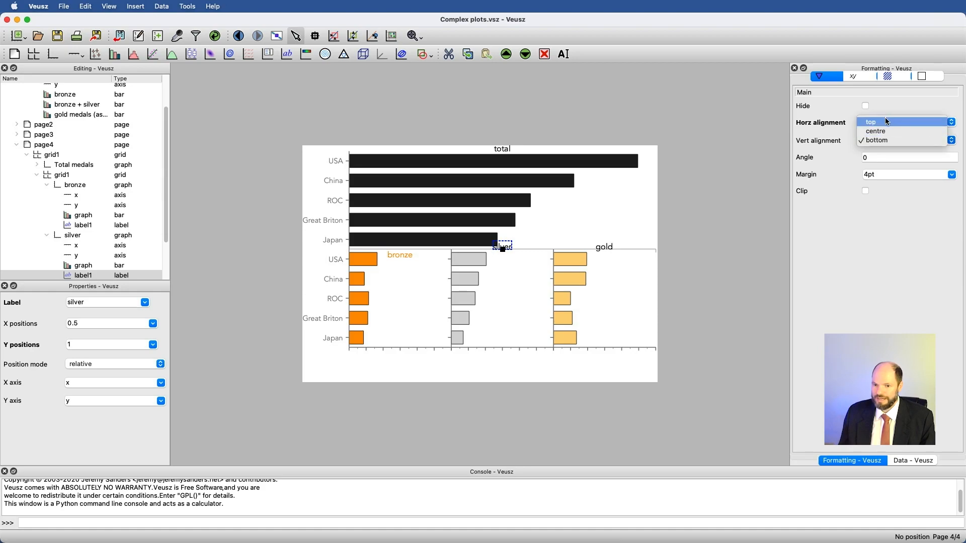
pyautogui.click(888, 122)
pyautogui.click(613, 248)
pyautogui.click(901, 136)
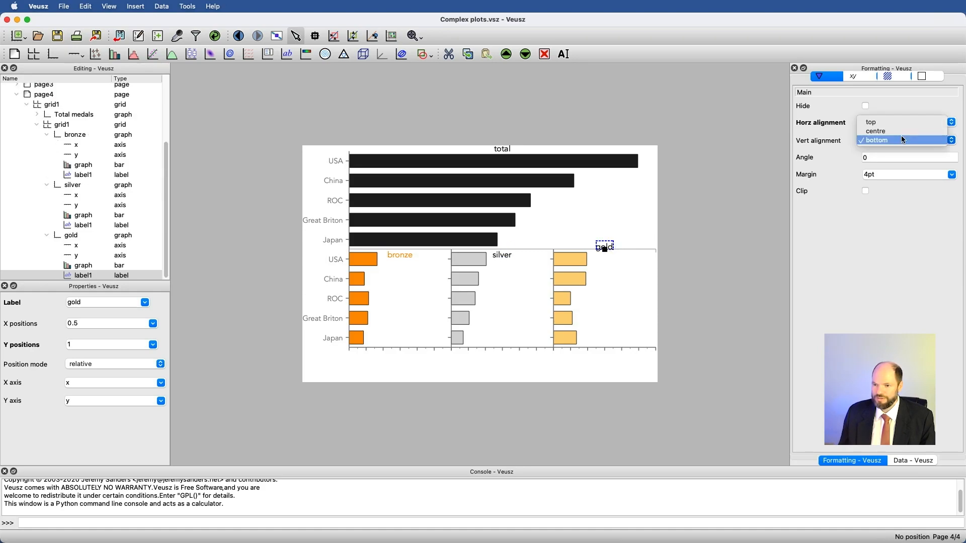
pyautogui.click(897, 122)
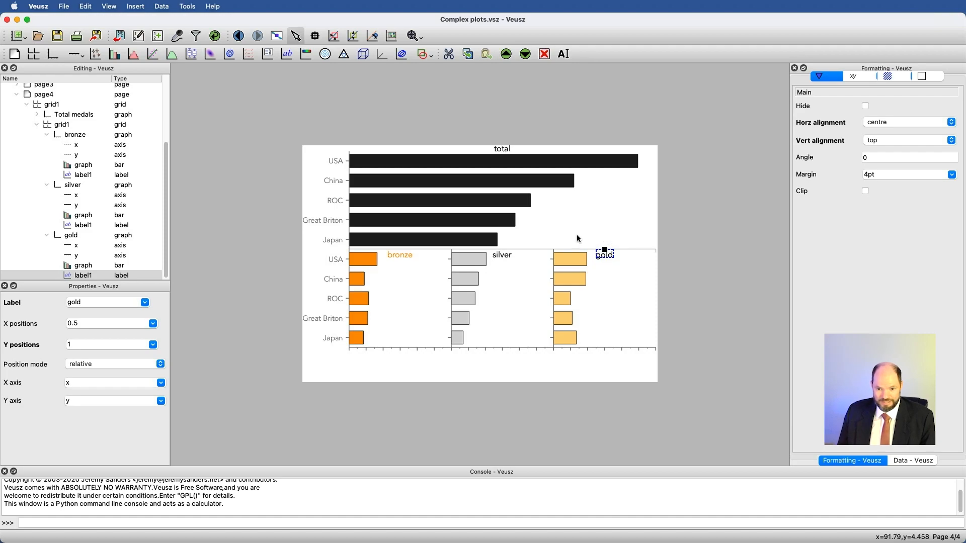
# Set the bottom margin of page4's inner grid holding the bronze, silver and gold graphs to 1.5cm
pyautogui.click(395, 349)
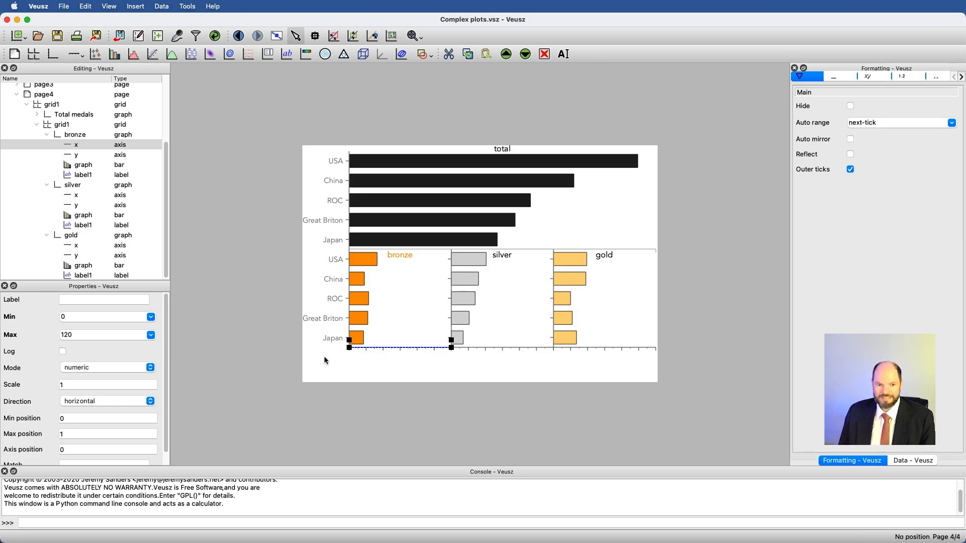
pyautogui.scroll(-1, 77, 233)
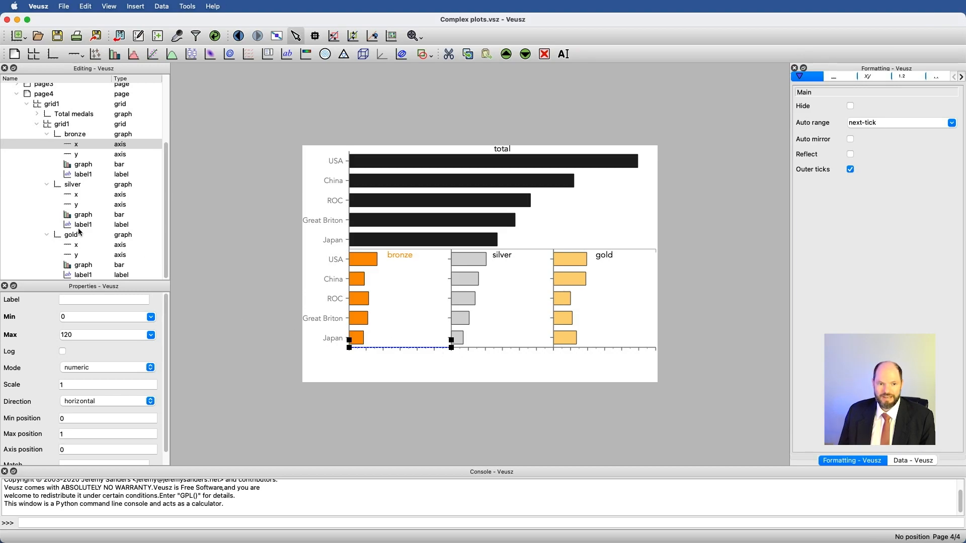
pyautogui.click(60, 127)
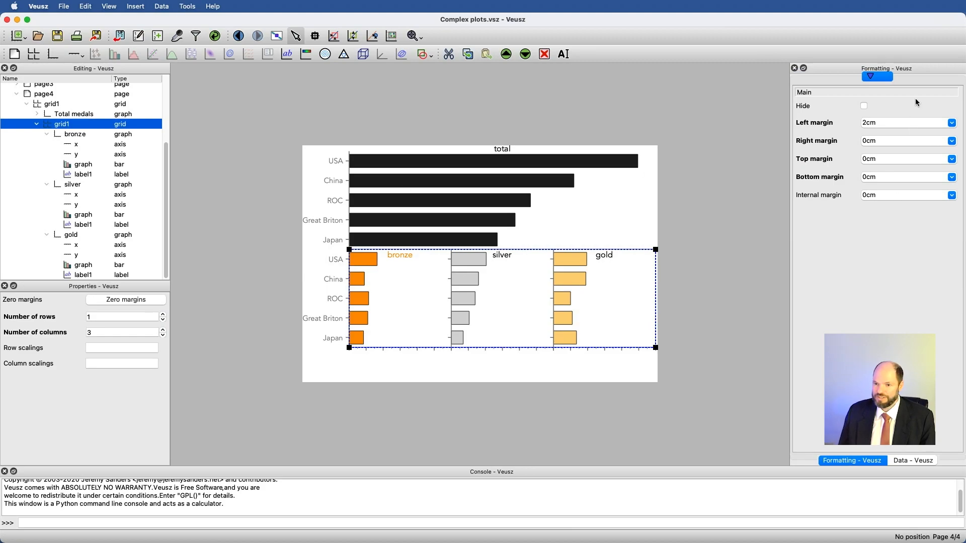
pyautogui.doubleClick(910, 173)
pyautogui.write('1.')
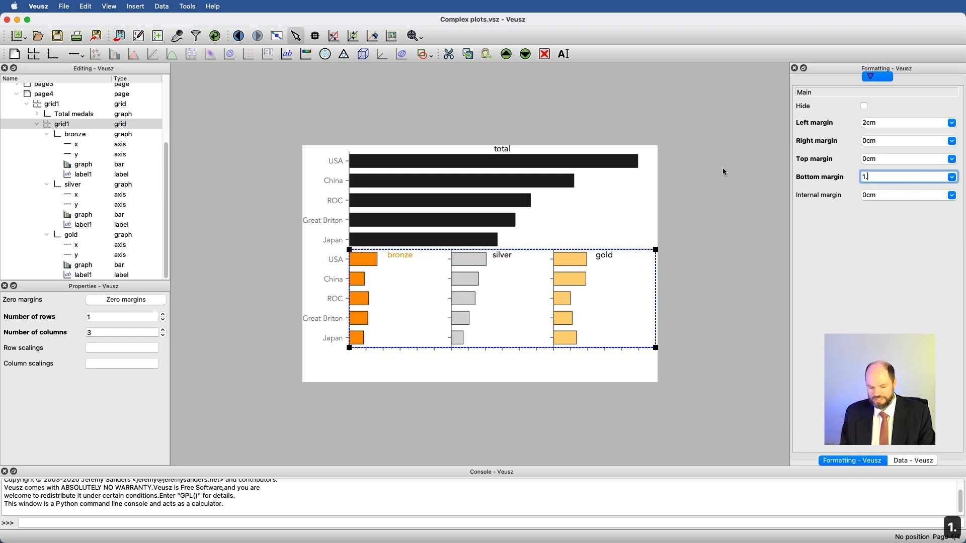
pyautogui.write('5cm')
pyautogui.press('Return')
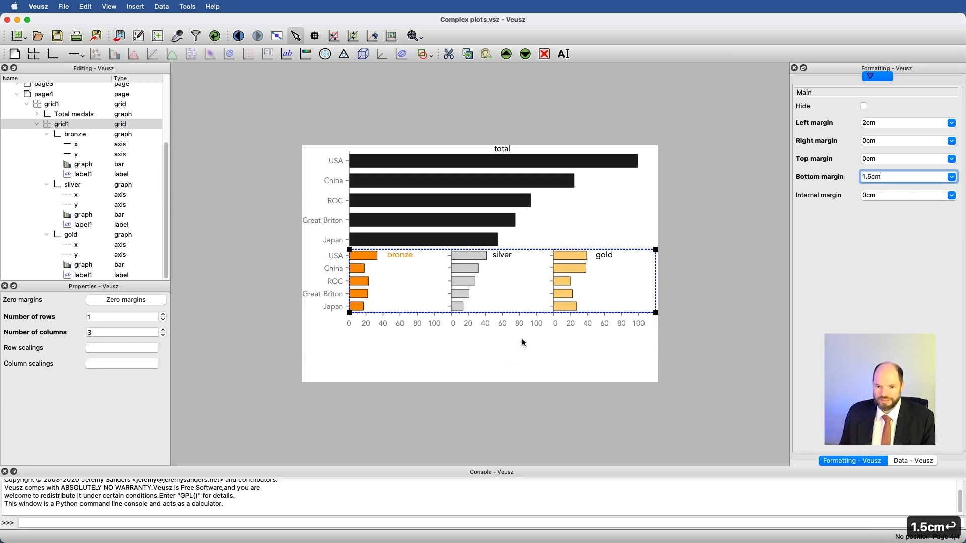
# Set the bottom margin of page4's outer grid to 0cm
pyautogui.click(51, 105)
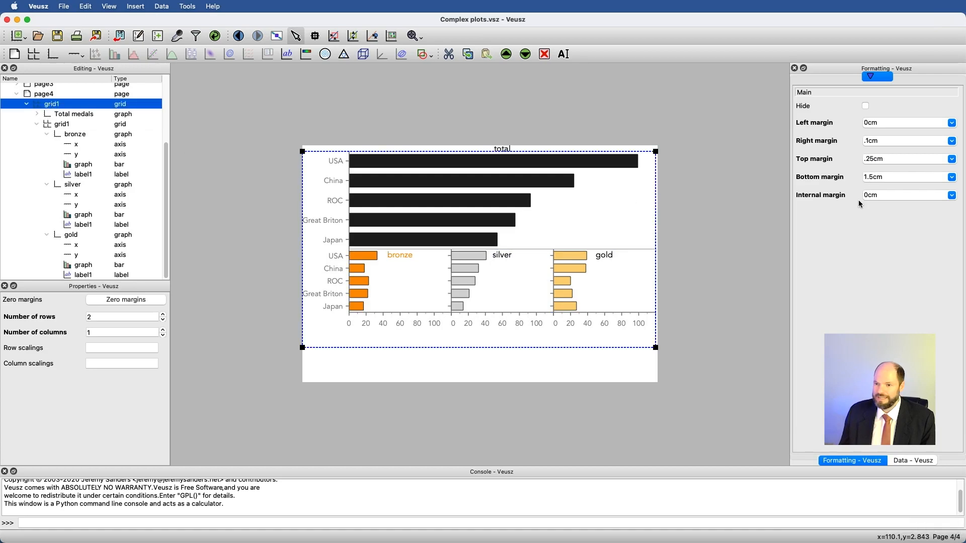
pyautogui.doubleClick(899, 178)
pyautogui.write('0cm')
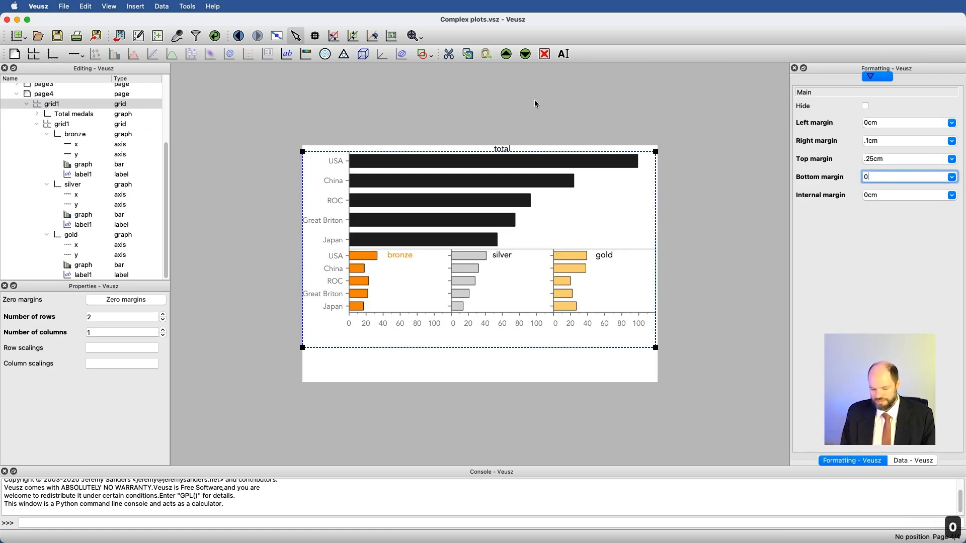
pyautogui.press('Return')
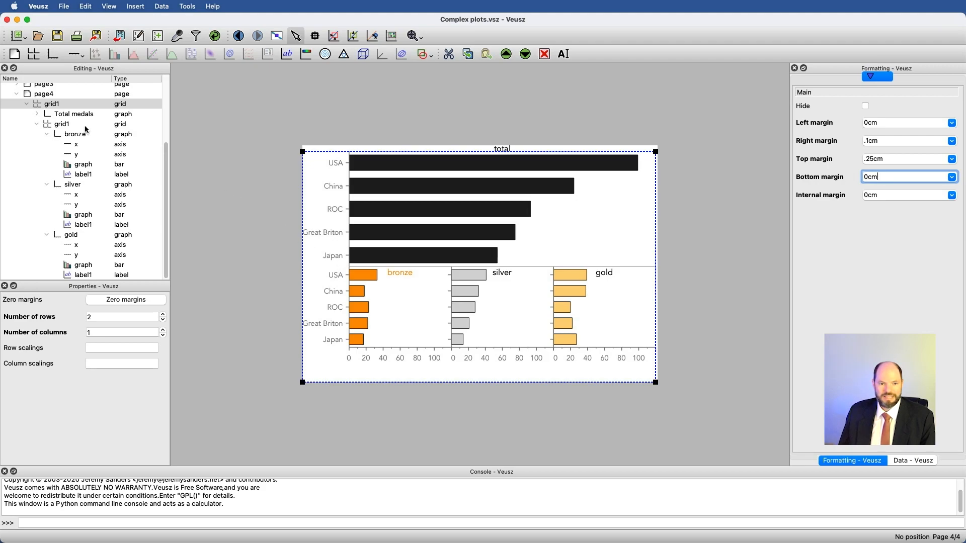
# Set the internal margin of page4's outer grid to 1.5cm
pyautogui.click(52, 105)
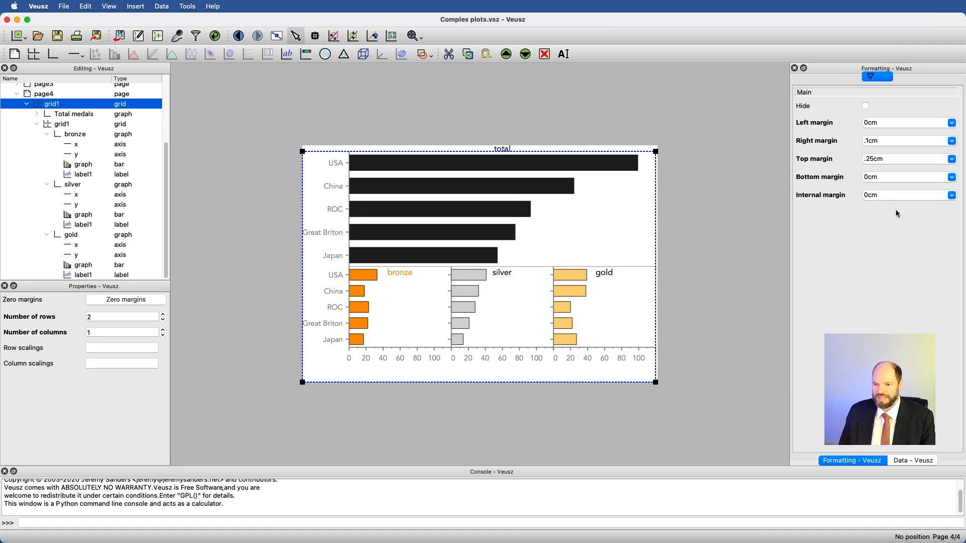
pyautogui.click(887, 195)
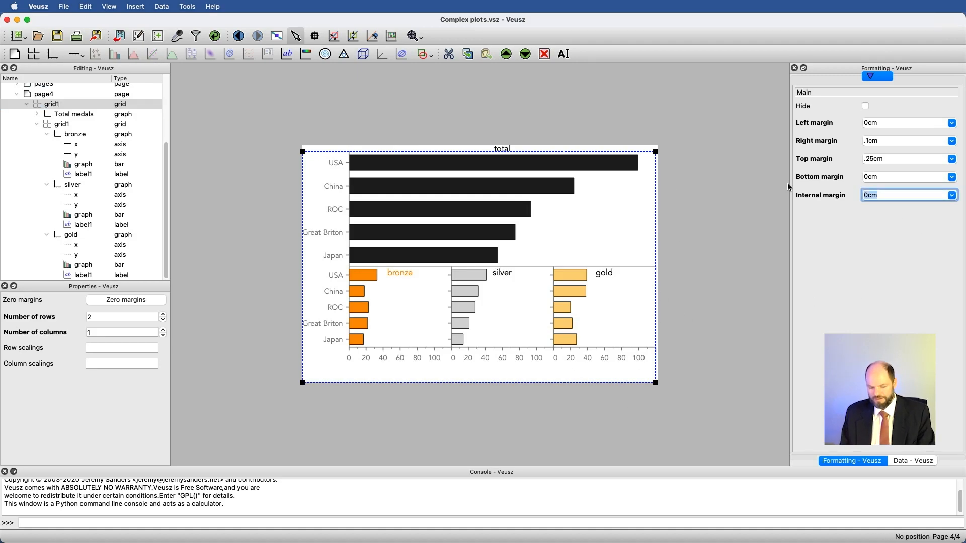
pyautogui.write('1.5cm')
pyautogui.press('Return')
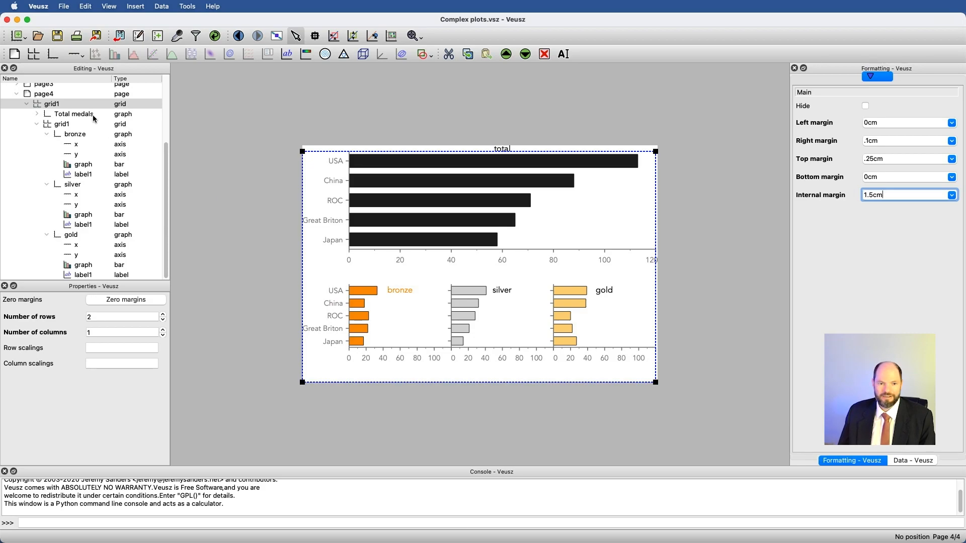
# Label the x axis of the Total medals graph on page4 "medal count"
pyautogui.click(39, 116)
pyautogui.click(73, 128)
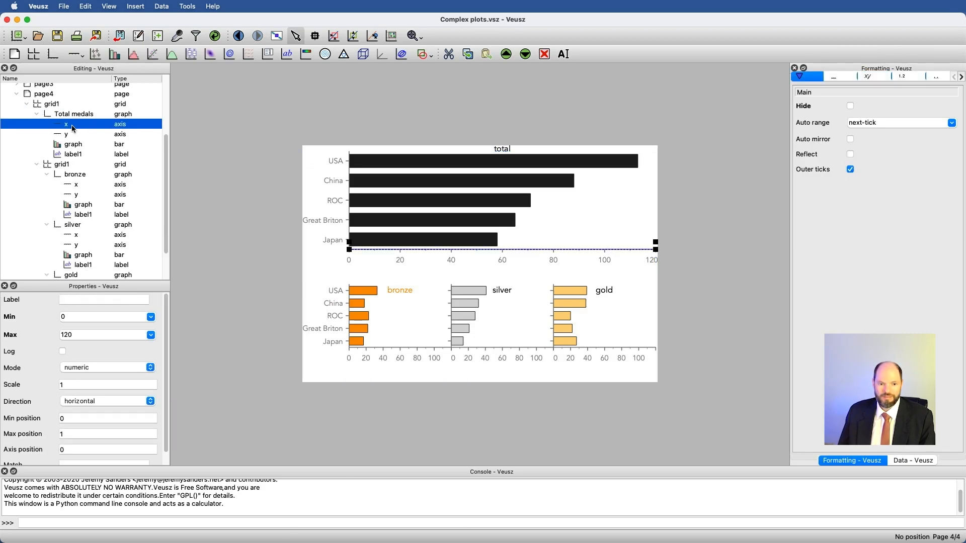
pyautogui.click(125, 300)
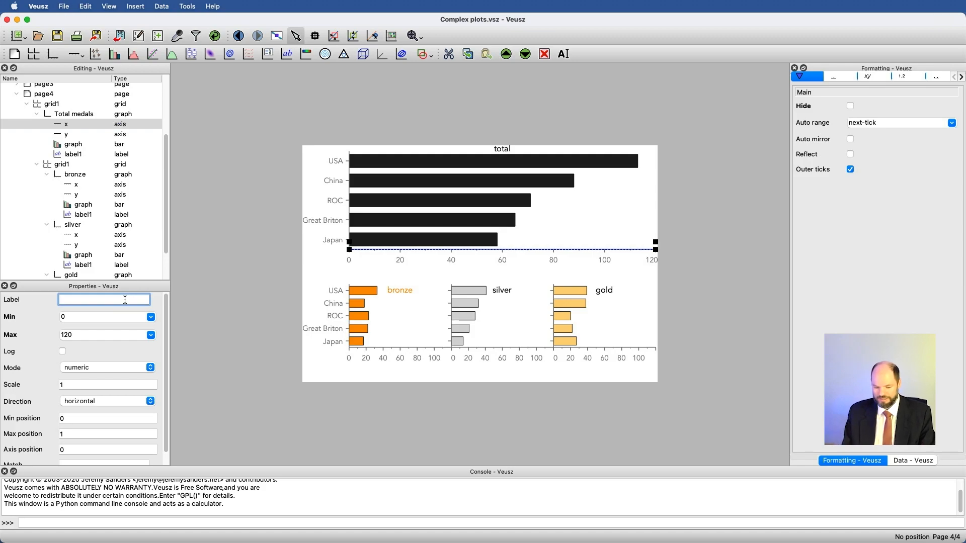
pyautogui.write('md')
pyautogui.press('BackSpace')
pyautogui.press('BackSpace')
pyautogui.press('BackSpace')
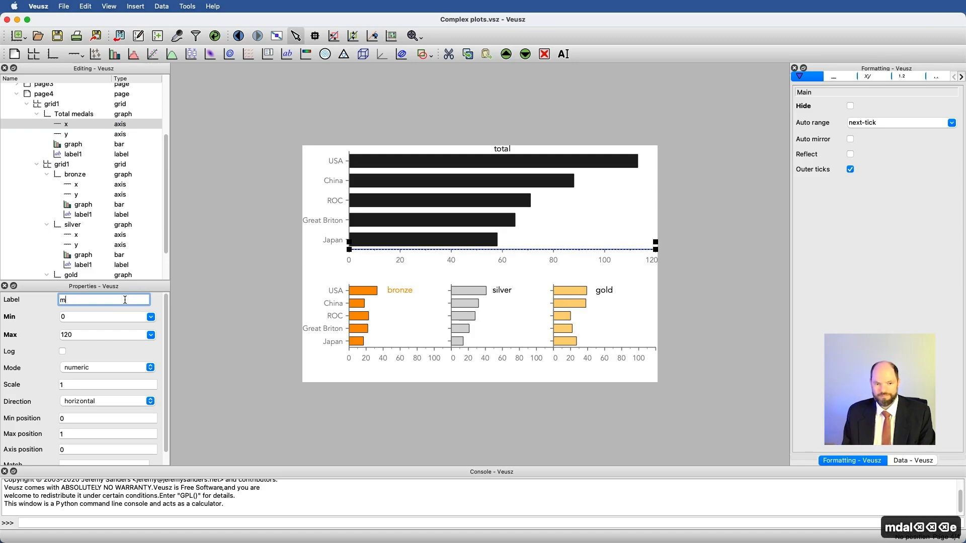
pyautogui.write('edal count')
pyautogui.press('Return')
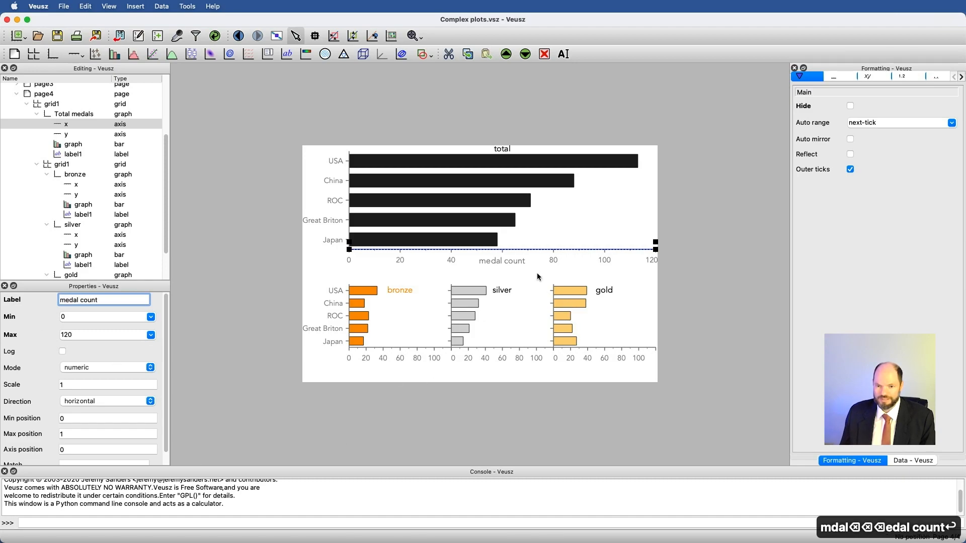
pyautogui.click(513, 262)
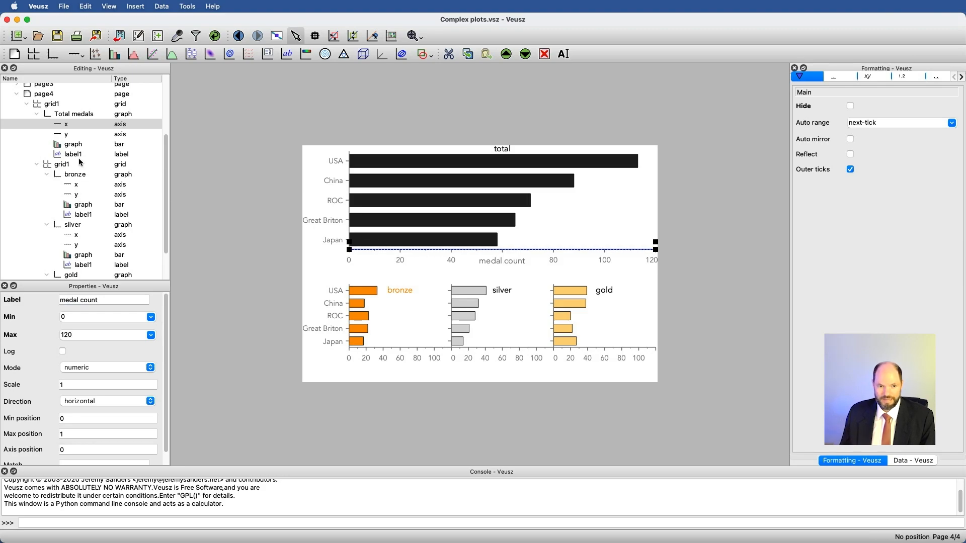
# Increase the internal margin of page4's outer grid to 2cm
pyautogui.click(63, 107)
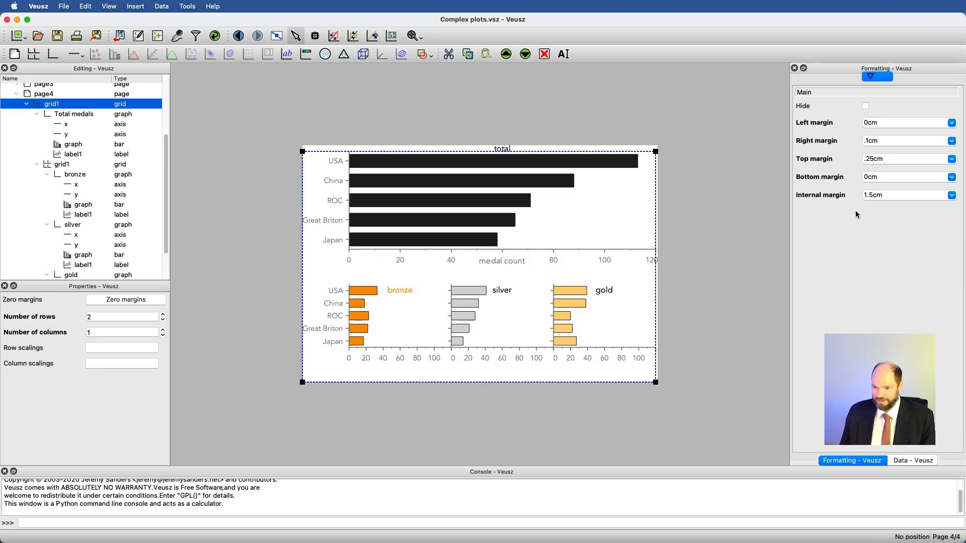
pyautogui.doubleClick(898, 195)
pyautogui.write('2cm')
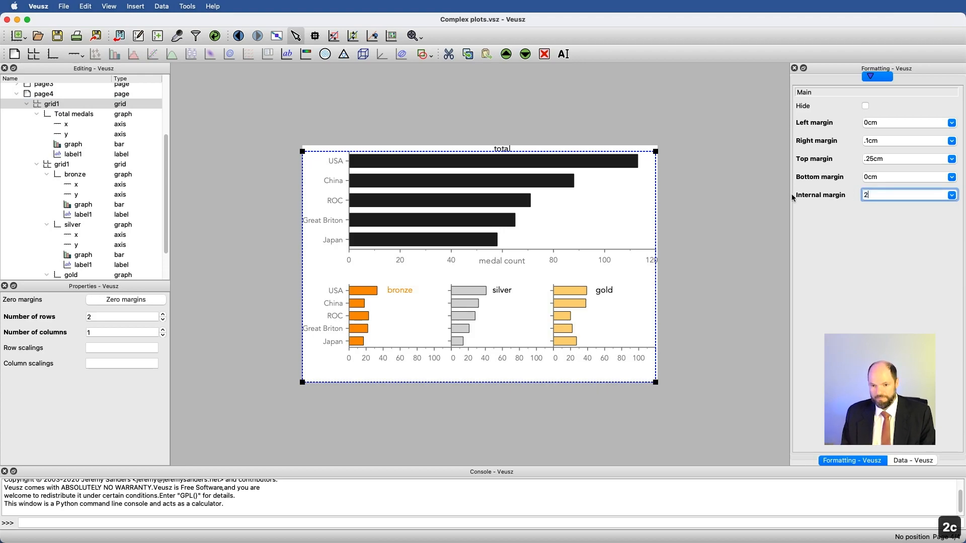
pyautogui.press('Return')
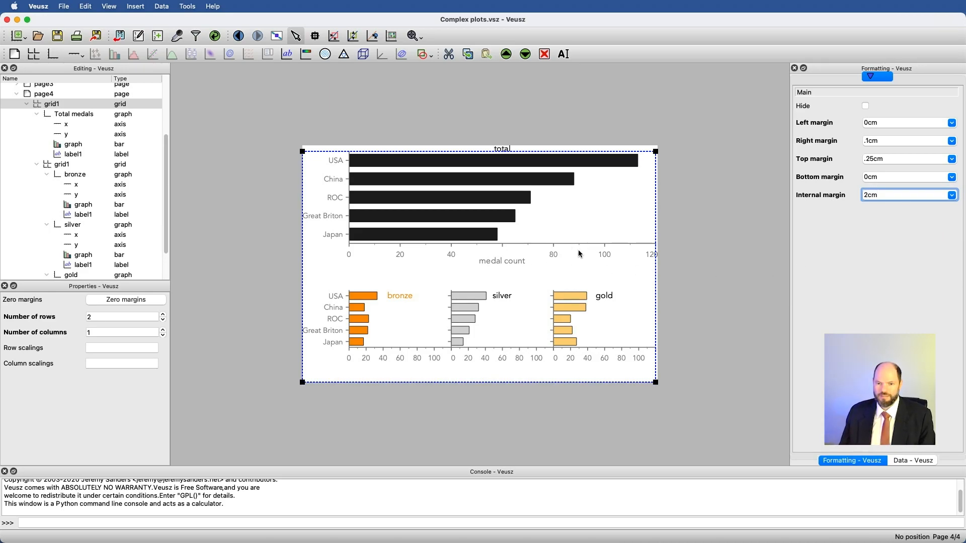
# Reset the internal margin of page4's outer grid to 0cm
pyautogui.moveTo(911, 195); pyautogui.dragTo(815, 178)
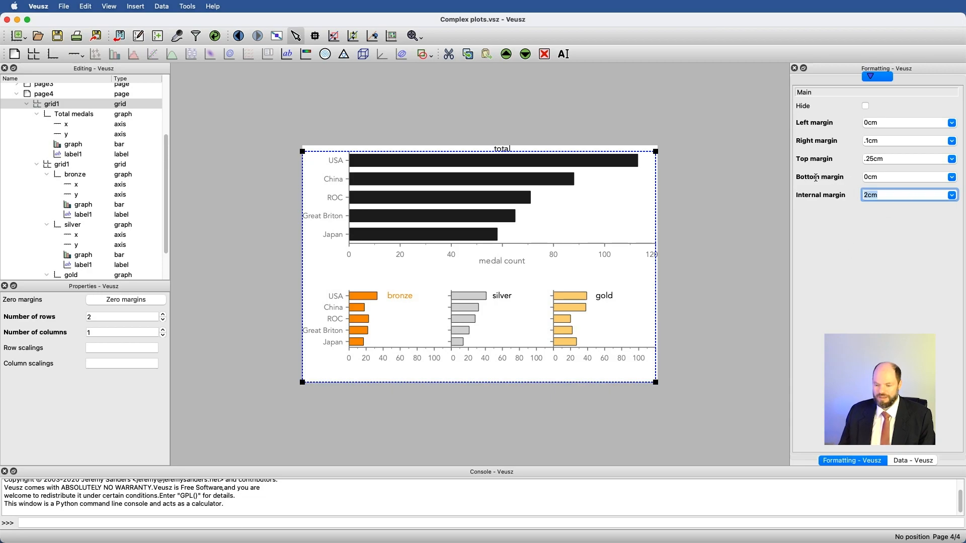
pyautogui.write('0cm')
pyautogui.press('Return')
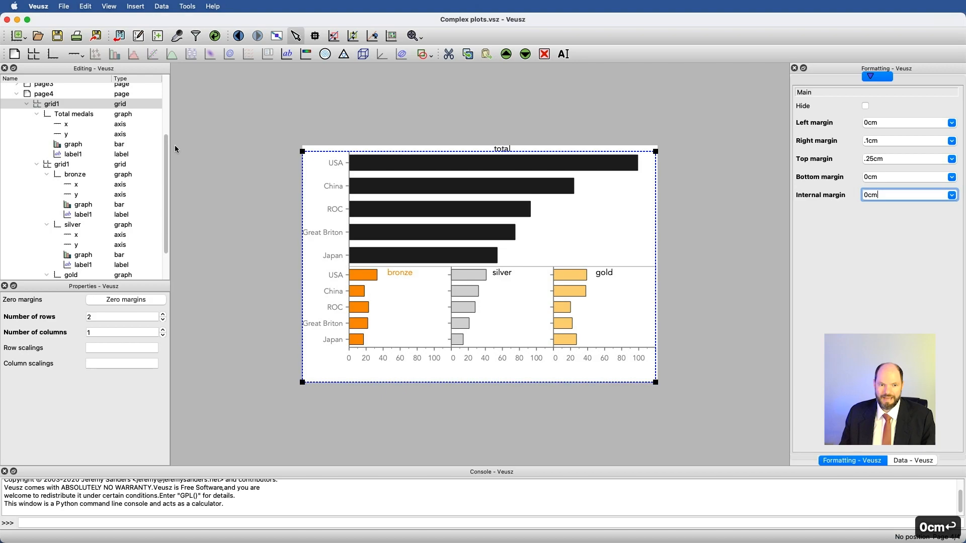
# Set the bottom margin of the Total medals graph on page4 to 2cm
pyautogui.click(74, 119)
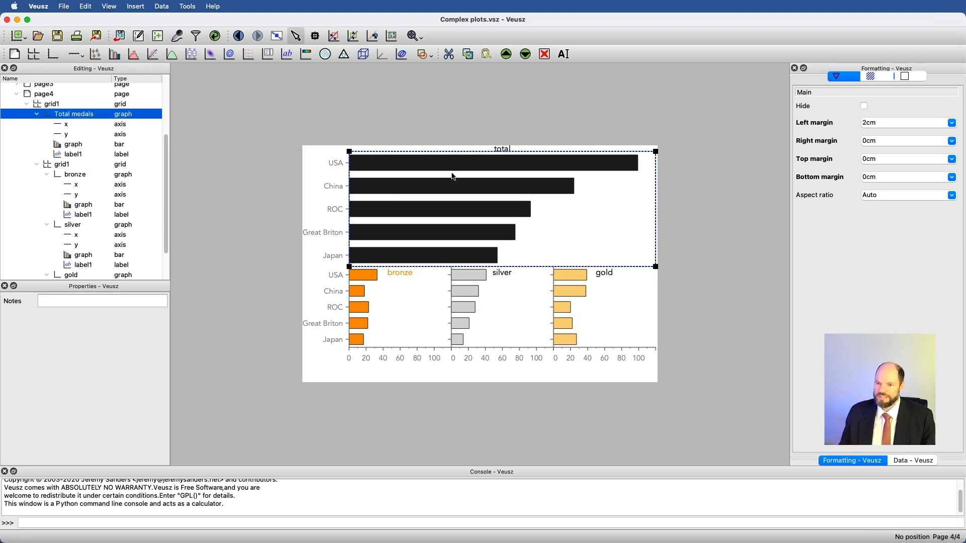
pyautogui.doubleClick(909, 177)
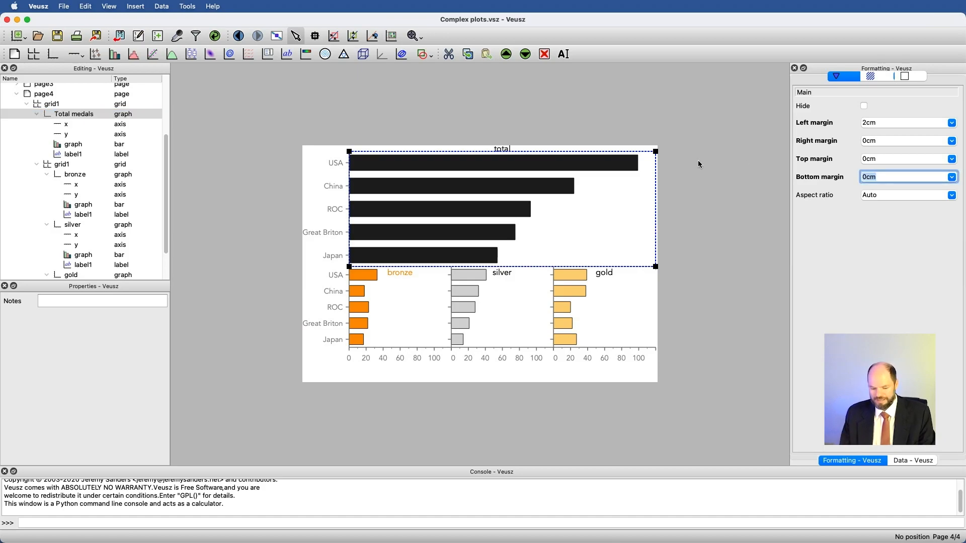
pyautogui.write('2cm')
pyautogui.press('Return')
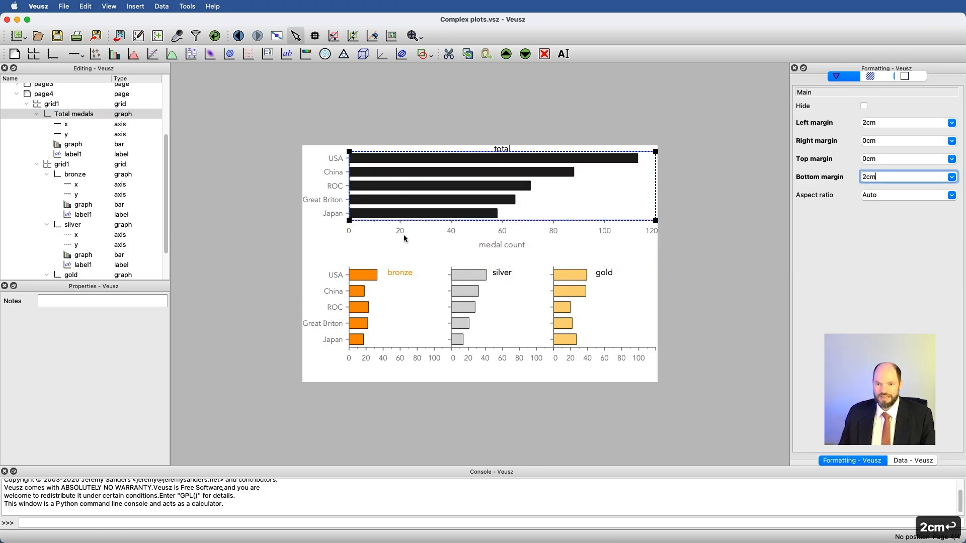
# Set the bottom margin of the Total medals graph on page4 to 1.5cm
pyautogui.moveTo(867, 176); pyautogui.dragTo(848, 175)
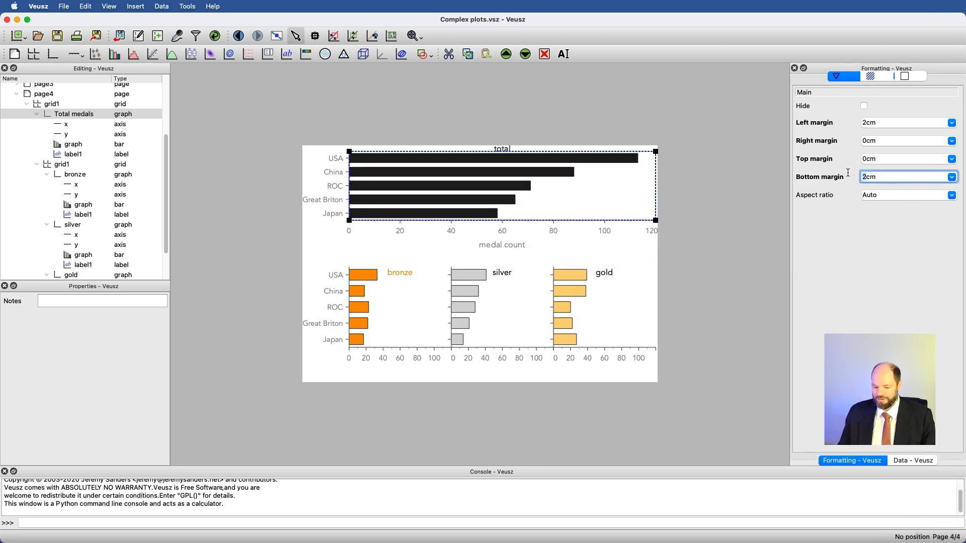
pyautogui.write('1.5cm')
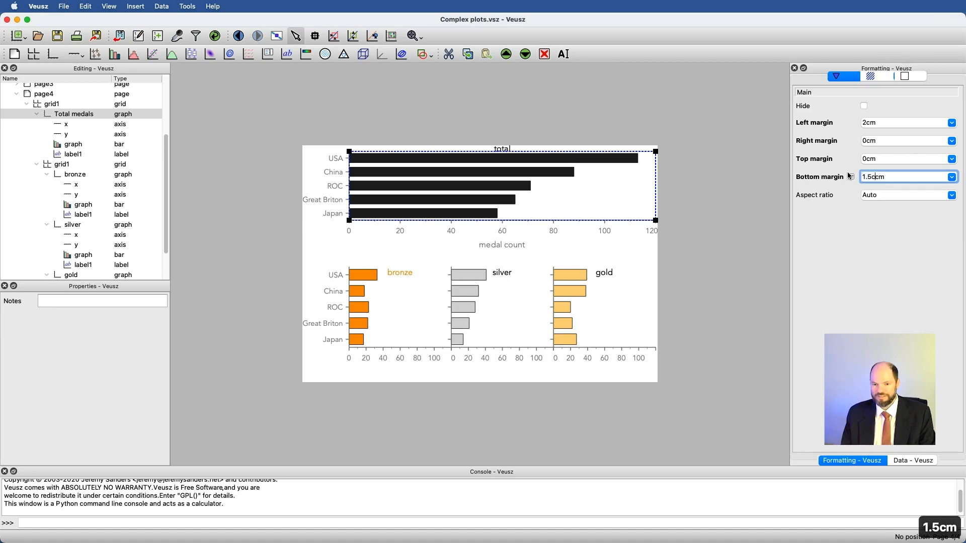
pyautogui.press('Return')
pyautogui.click(926, 176)
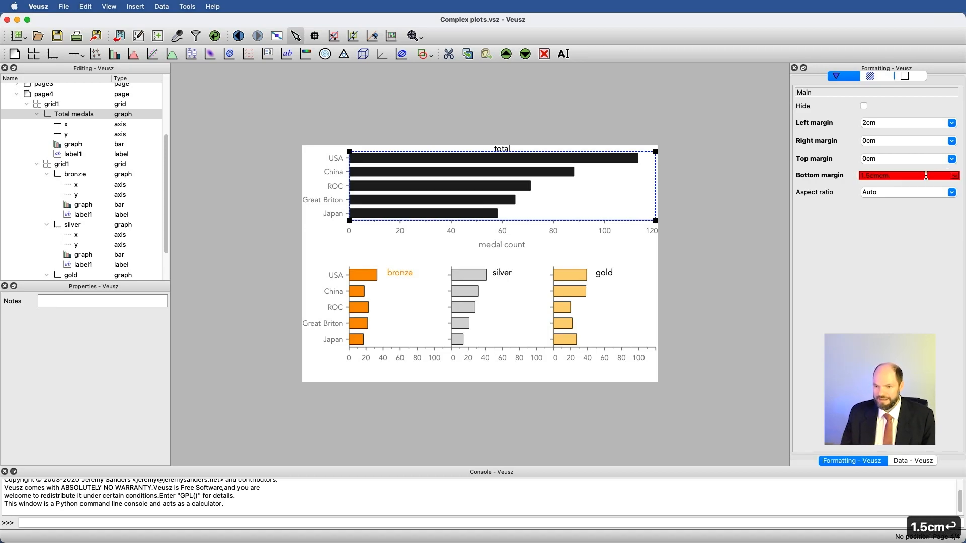
pyautogui.press('BackSpace')
pyautogui.press('BackSpace')
pyautogui.press('Return')
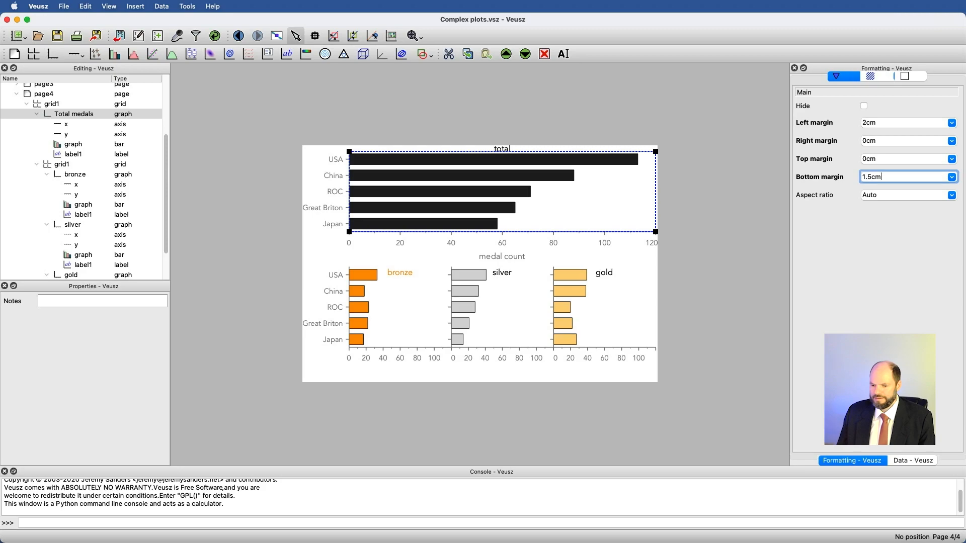
# Check the medal counts in Excel's Tokyo Medals sheet, and set the maximum of the bronze graph's x axis in Veusz to 42
pyautogui.press('super+Tab')
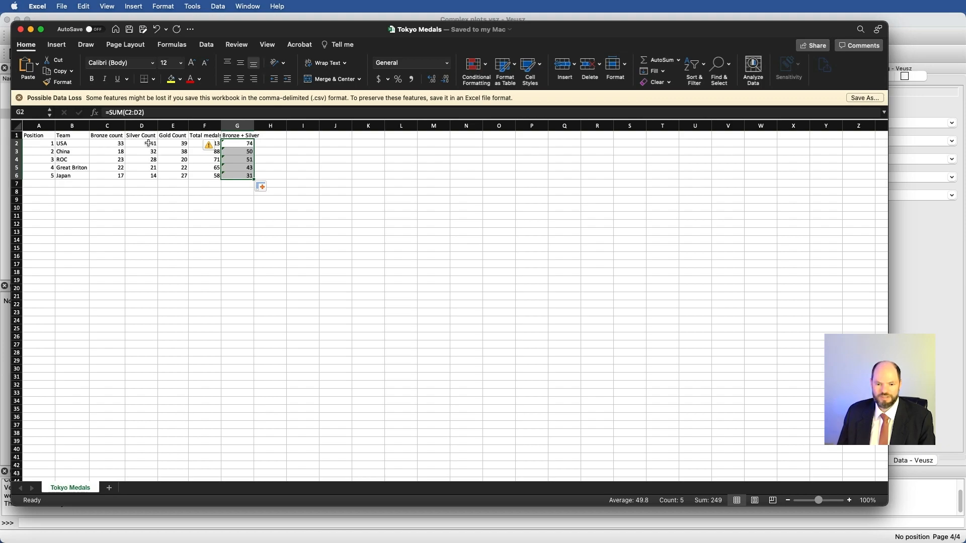
pyautogui.click(533, 515)
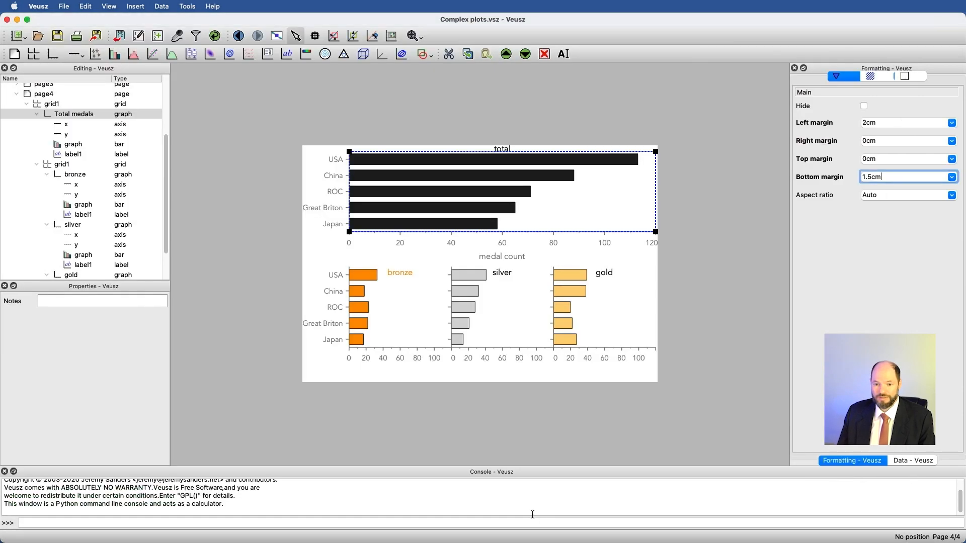
pyautogui.click(399, 360)
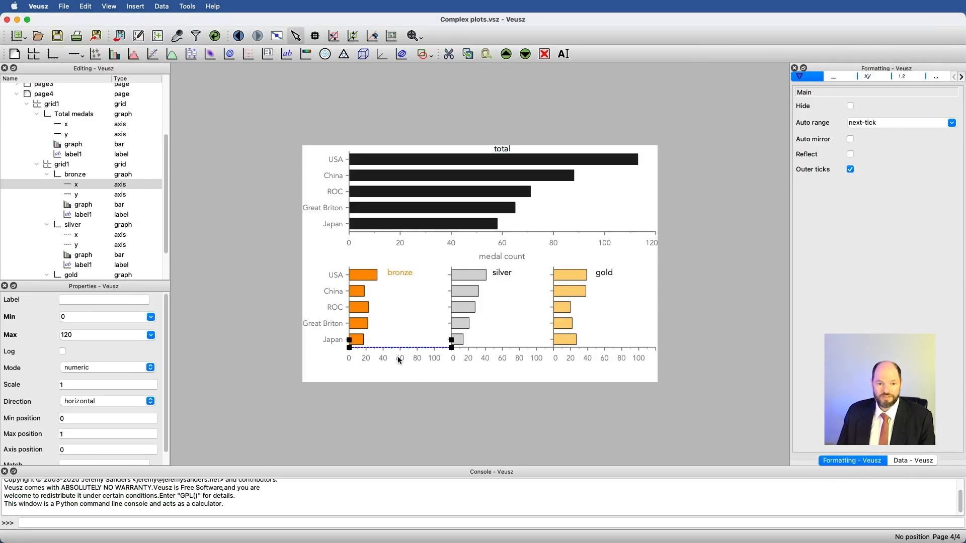
pyautogui.doubleClick(95, 334)
pyautogui.write('42')
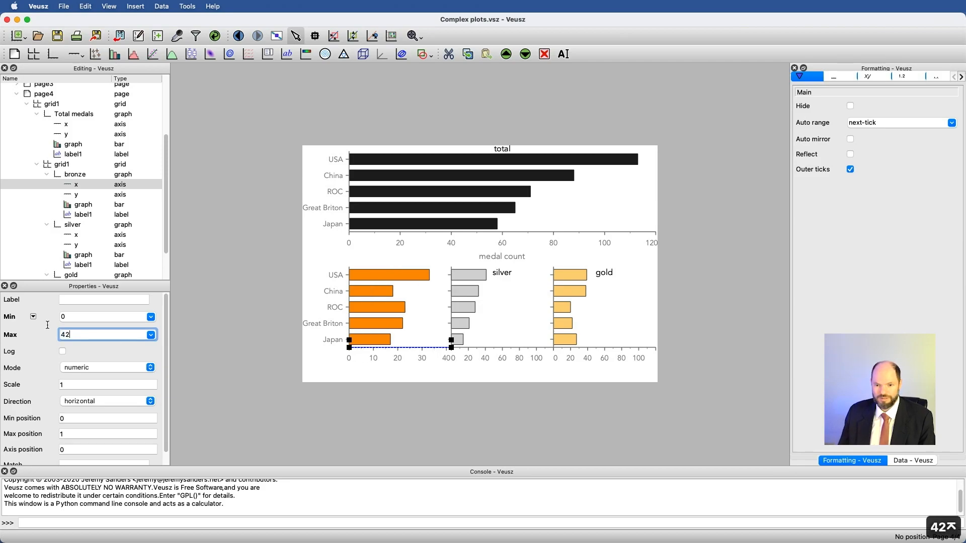
pyautogui.press('Return')
# Set the maximum of the silver graph's x axis on page4 to 42
pyautogui.click(515, 357)
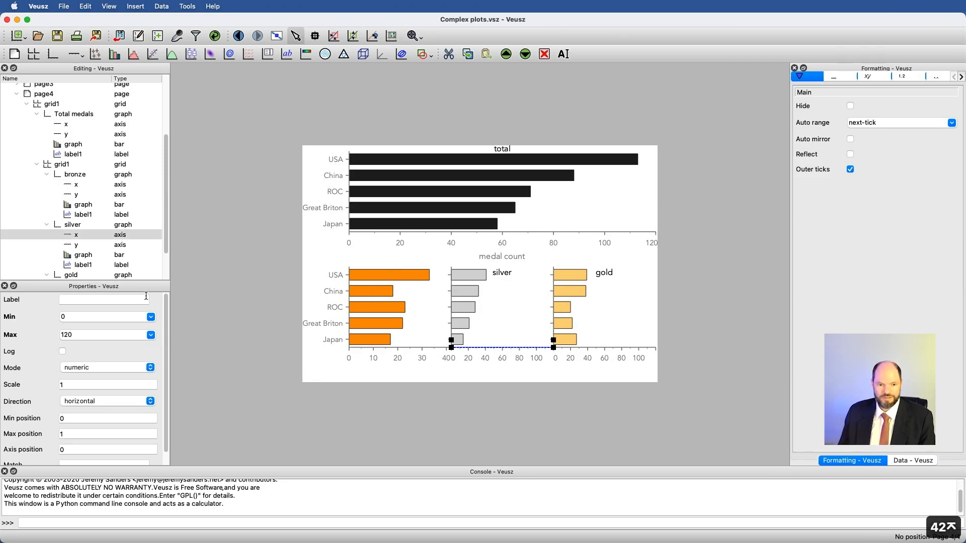
pyautogui.doubleClick(85, 339)
pyautogui.write('42')
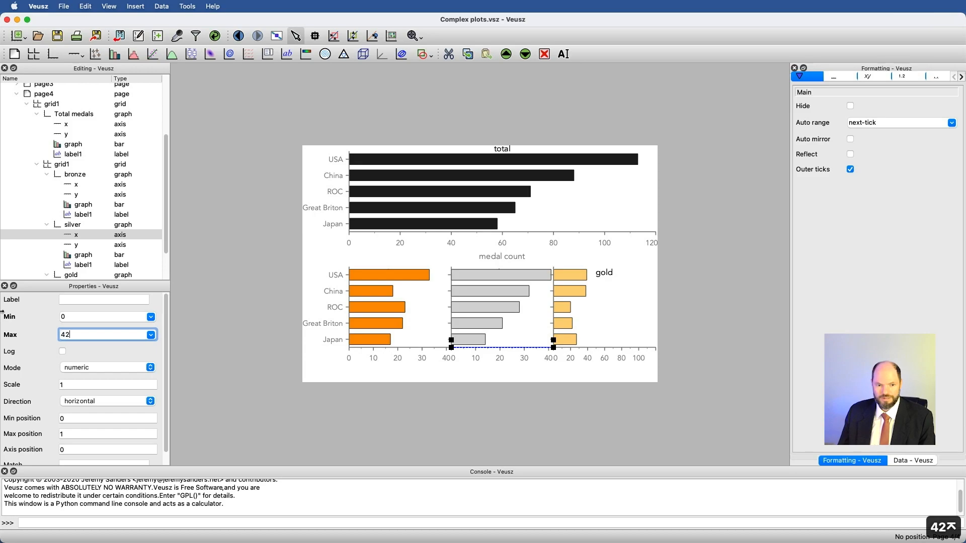
# Set the maximum of the gold graph's x axis on page4 to 42
pyautogui.scroll(-2, 63, 246)
pyautogui.click(73, 245)
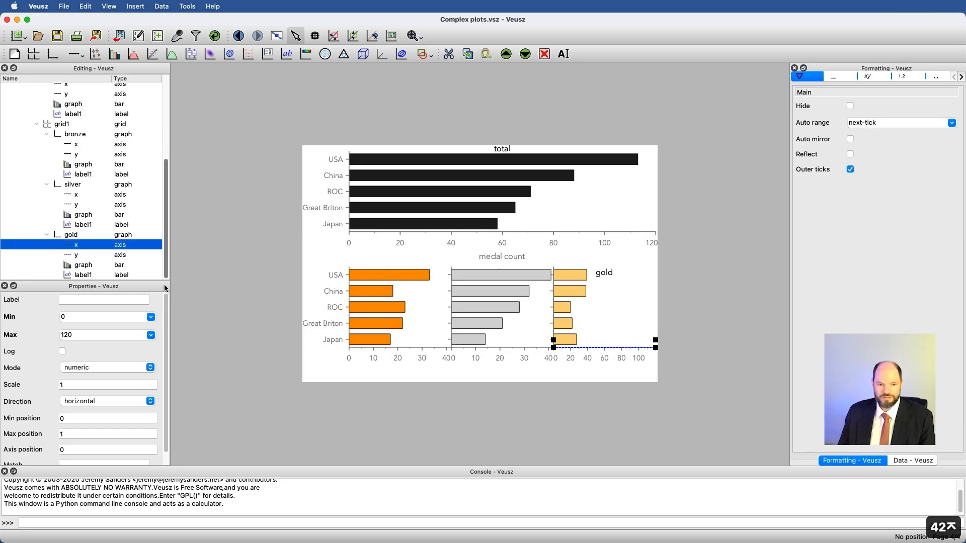
pyautogui.doubleClick(98, 334)
pyautogui.write('42')
pyautogui.press('Return')
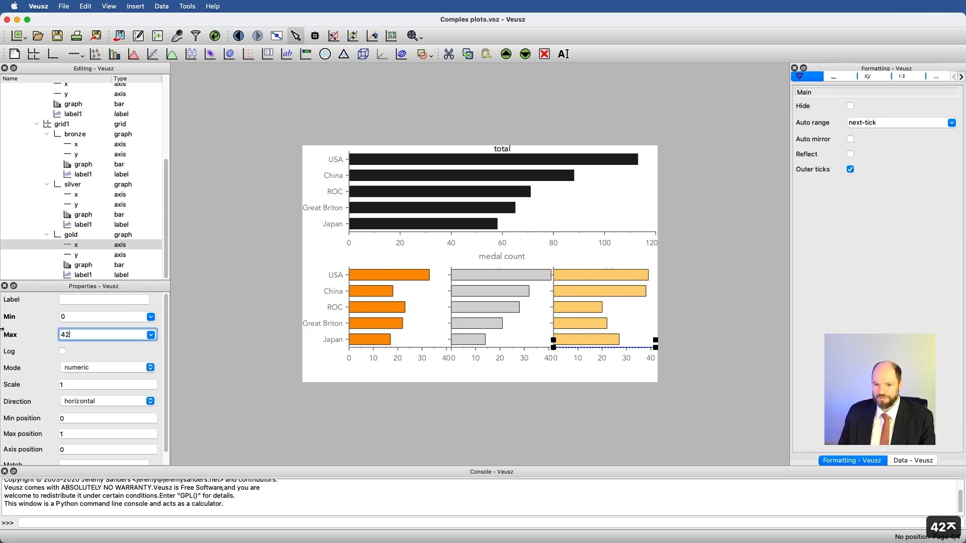
# Set the maximum of the Total medals graph's x axis on page4 to 126
pyautogui.click(502, 240)
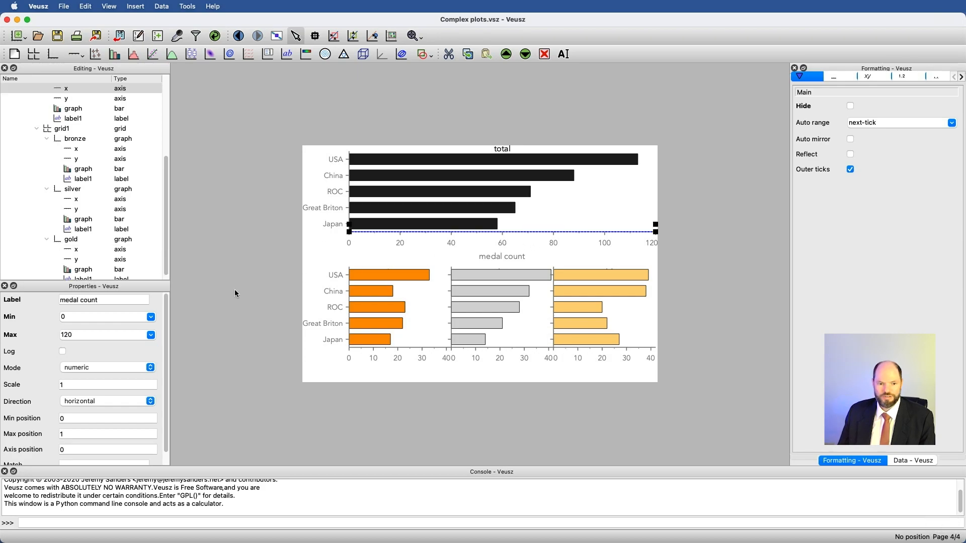
pyautogui.doubleClick(91, 336)
pyautogui.write('126')
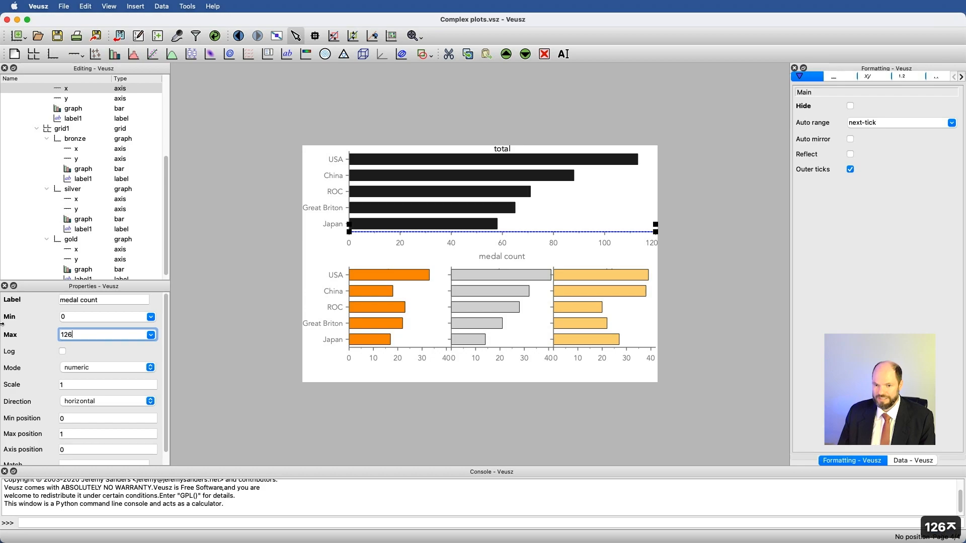
pyautogui.press('Return')
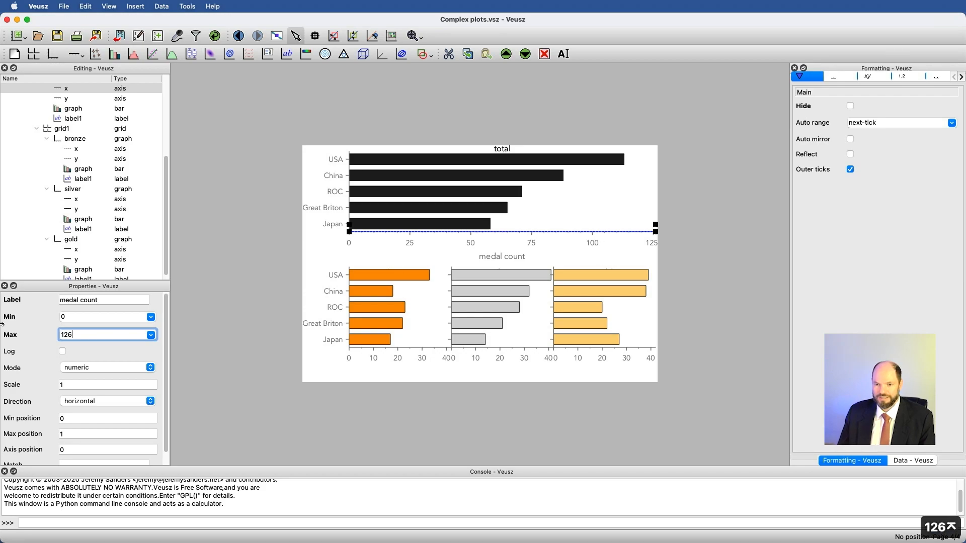
pyautogui.click(211, 192)
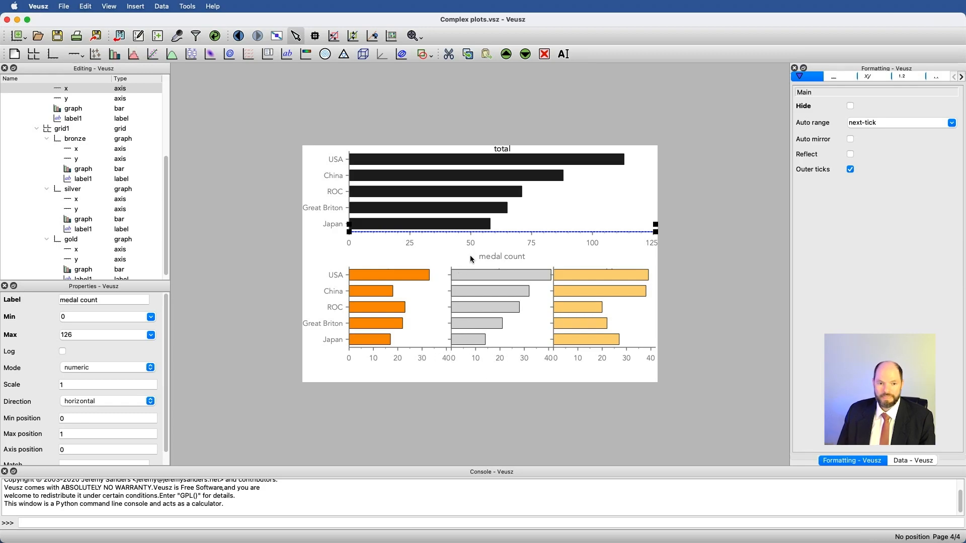
# Set the row scalings of page4's outer grid to 1,1
pyautogui.scroll(3, 60, 181)
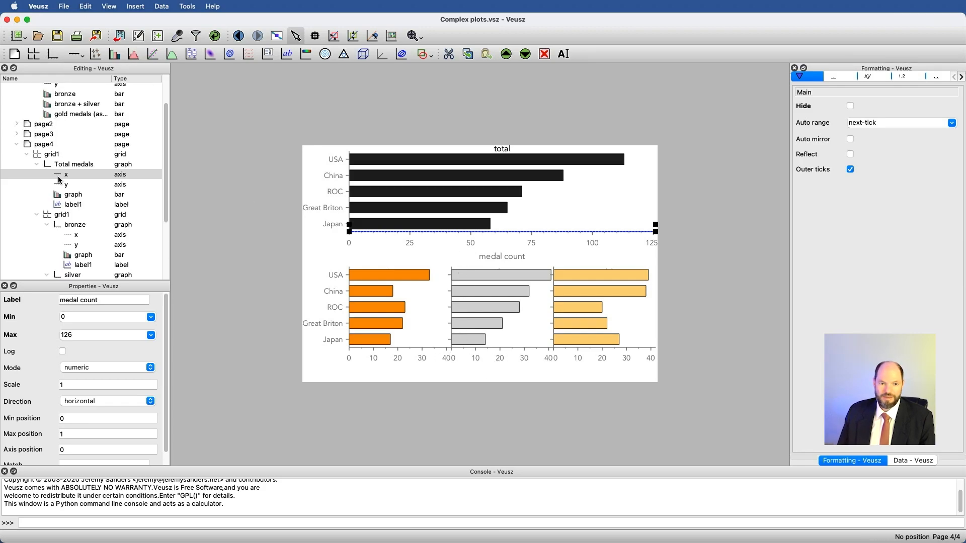
pyautogui.click(52, 156)
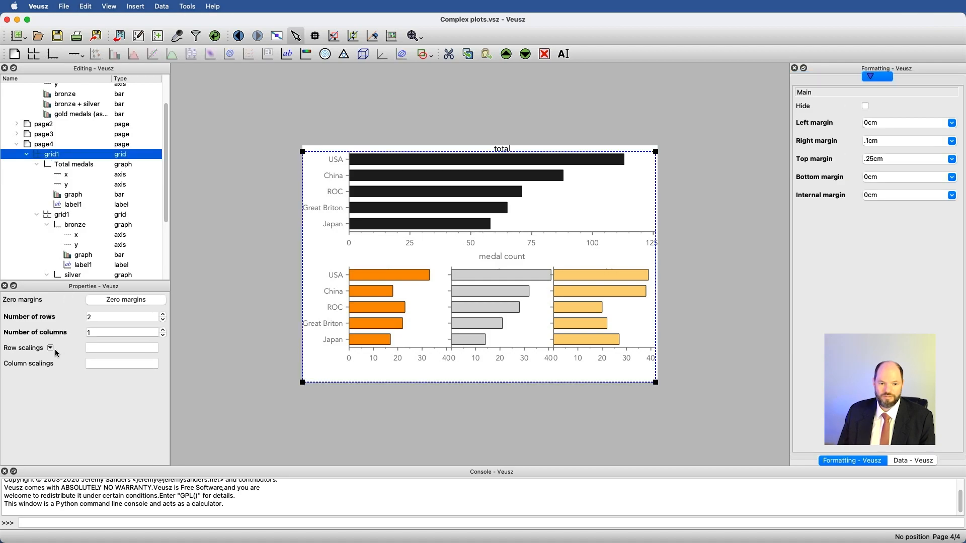
pyautogui.click(106, 348)
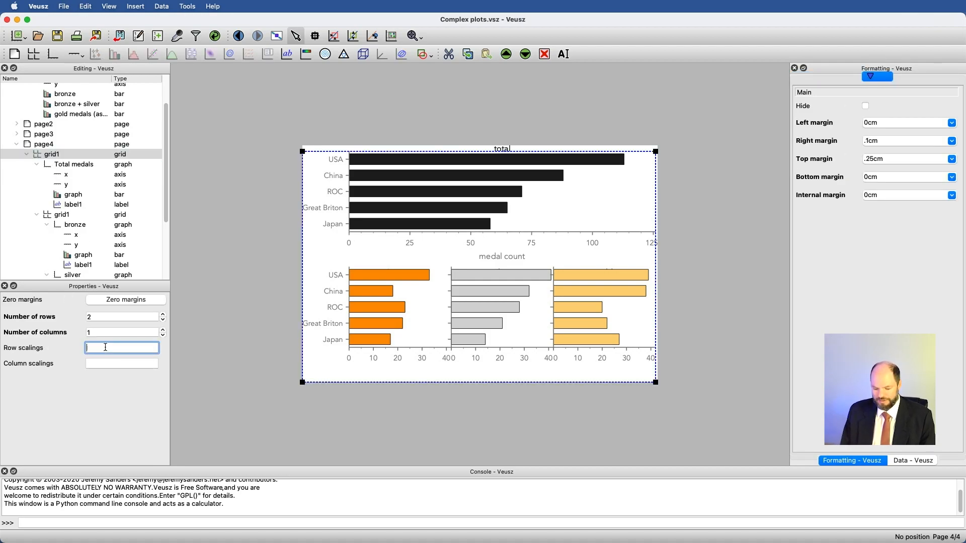
pyautogui.write('1,1')
pyautogui.press('Return')
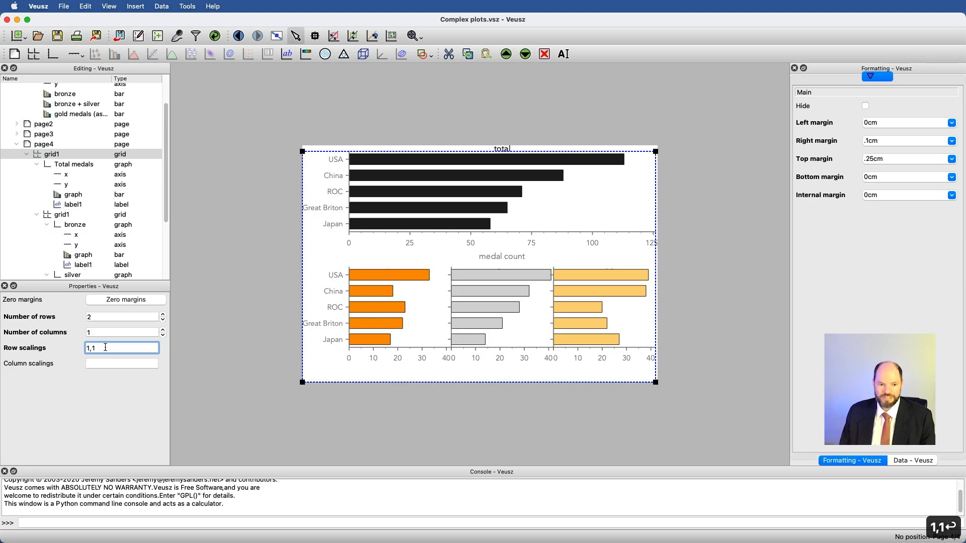
# Change the row scalings of page4's outer grid to 2,1
pyautogui.press('Left')
pyautogui.press('Left')
pyautogui.press('BackSpace')
pyautogui.write('2')
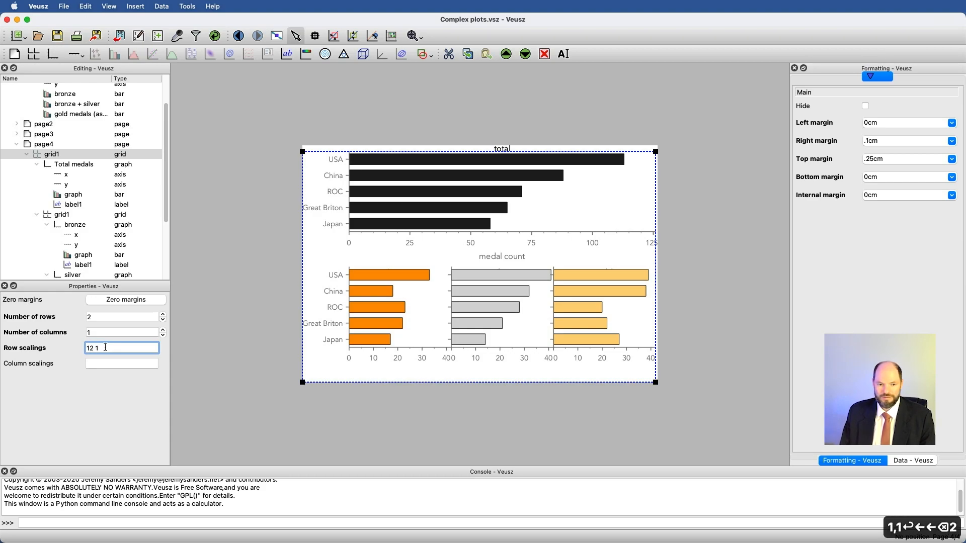
pyautogui.press('BackSpace')
pyautogui.press('BackSpace')
pyautogui.write('2')
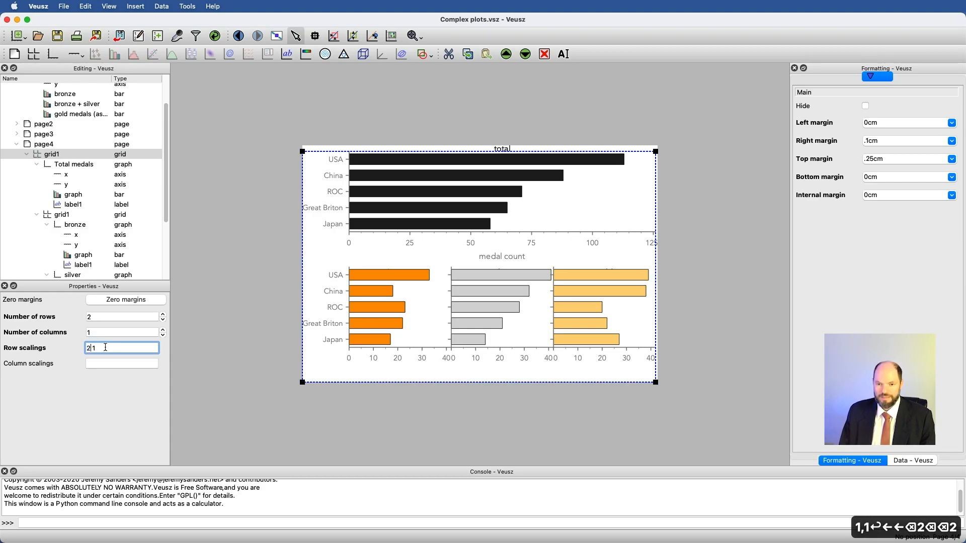
pyautogui.press('Return')
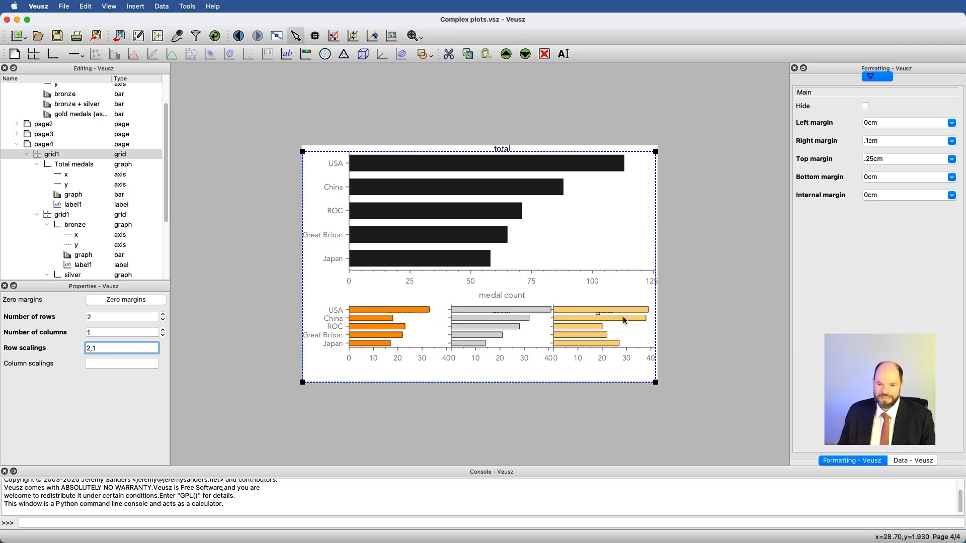
# Hide the text labels of the bronze, silver and gold graphs on page4 together
pyautogui.click(89, 205)
pyautogui.scroll(-3, 88, 196)
pyautogui.click(88, 182)
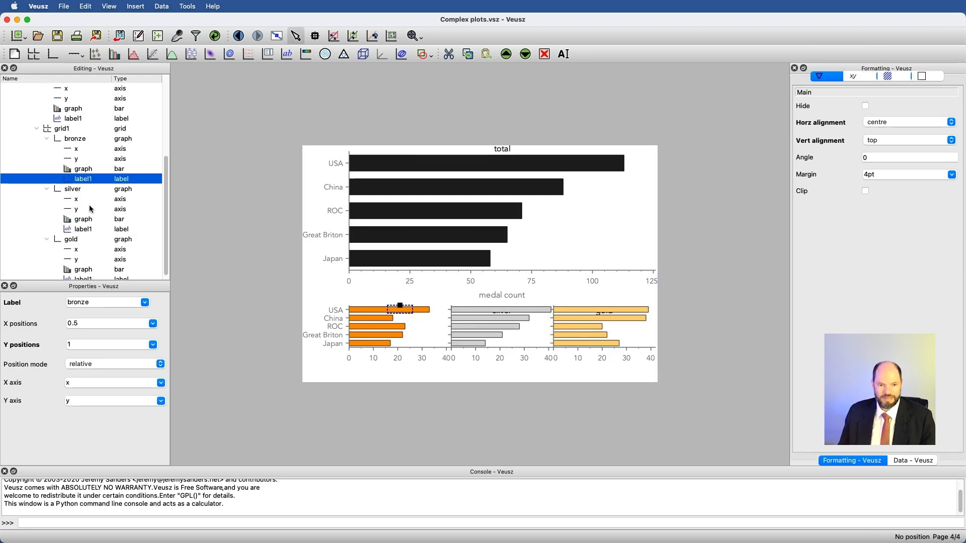
pyautogui.scroll(-1, 91, 208)
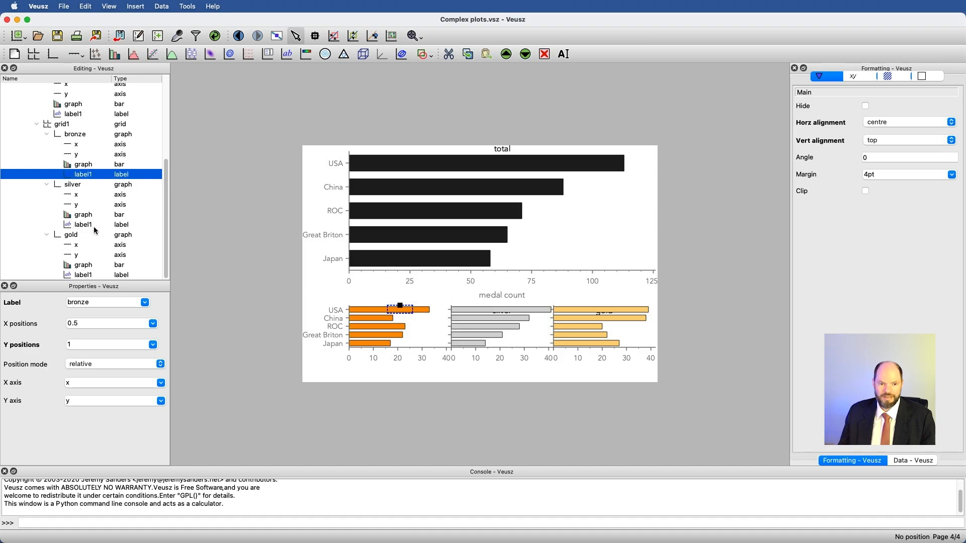
pyautogui.keyDown('super'); pyautogui.click(88, 225); pyautogui.keyUp('super')
pyautogui.keyDown('super'); pyautogui.click(88, 276); pyautogui.keyUp('super')
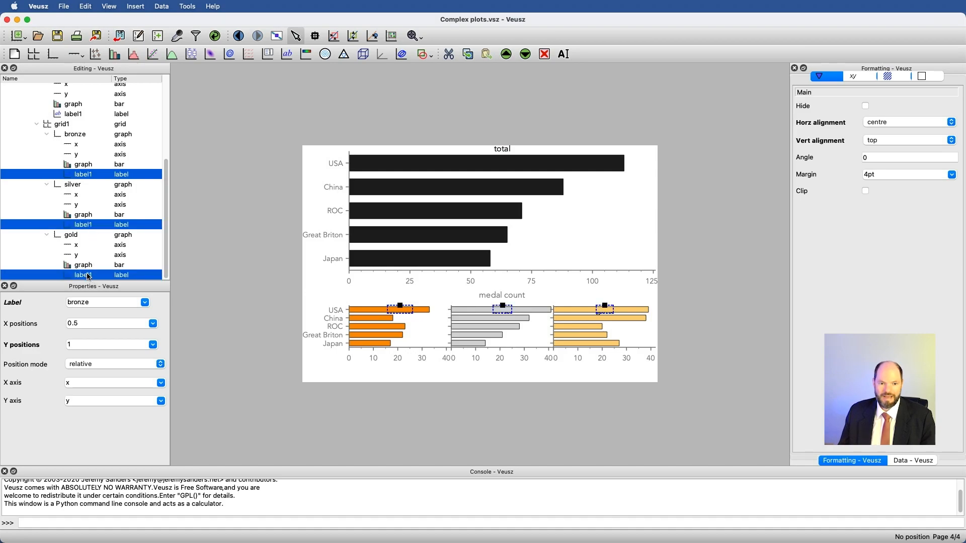
pyautogui.rightClick(88, 276)
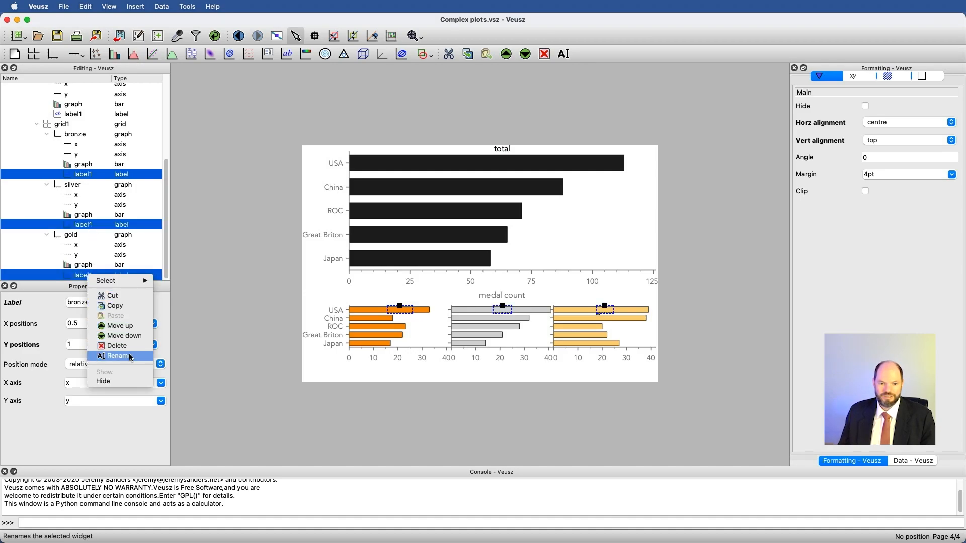
pyautogui.click(128, 381)
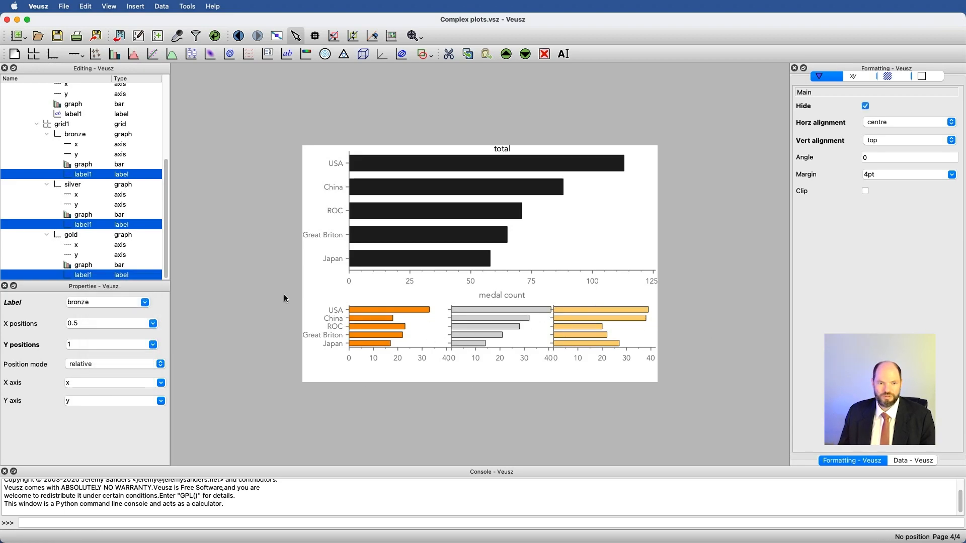
# Try row scalings of 1,1.1 on page4's outer grid, and set them to 1.1,1
pyautogui.scroll(5, 120, 169)
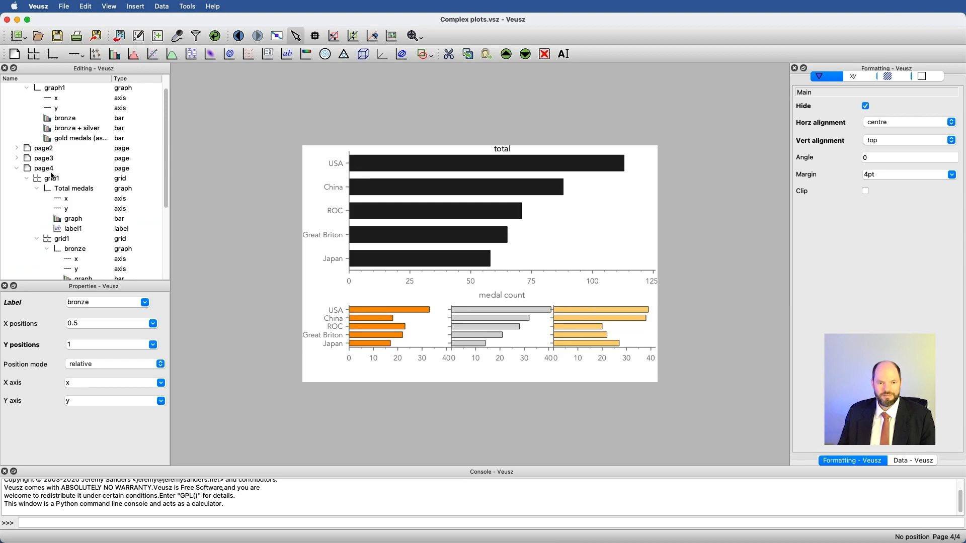
pyautogui.click(53, 181)
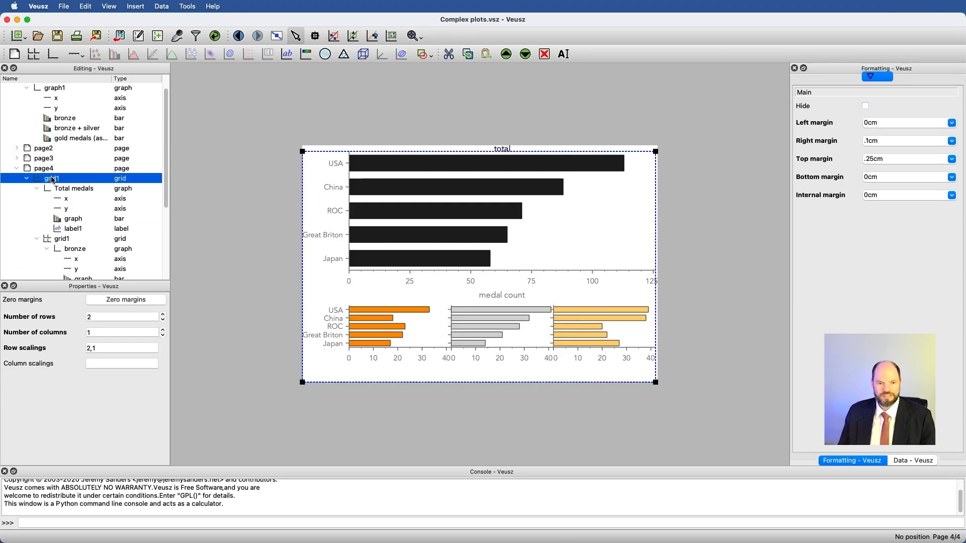
pyautogui.click(93, 348)
pyautogui.press('BackSpace')
pyautogui.write('1')
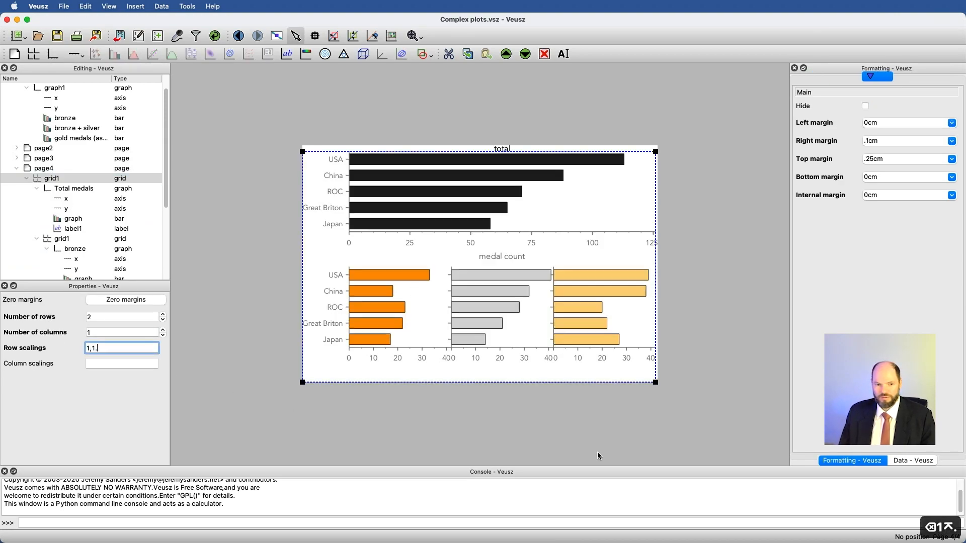
pyautogui.press('End')
pyautogui.write('.1')
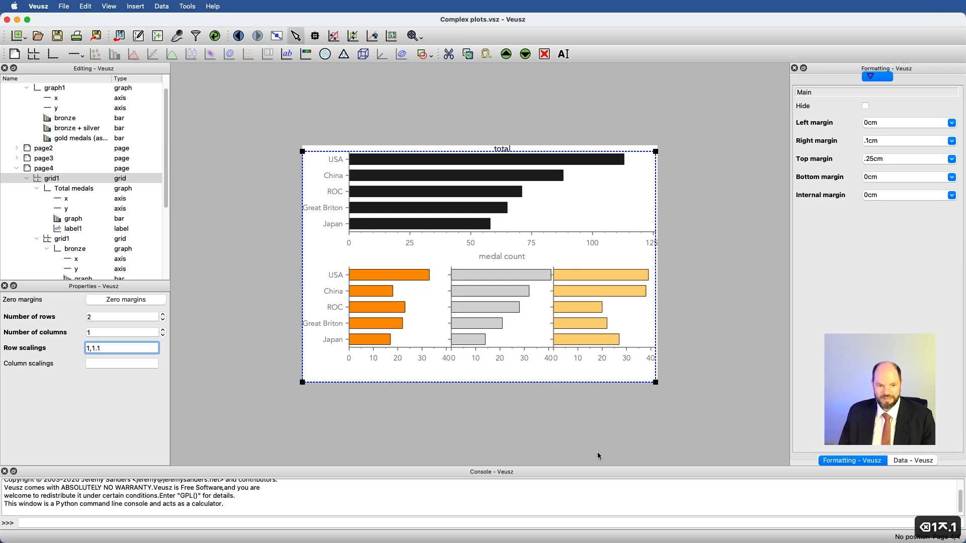
pyautogui.press('BackSpace')
pyautogui.press('BackSpace')
pyautogui.press('BackSpace')
pyautogui.press('BackSpace')
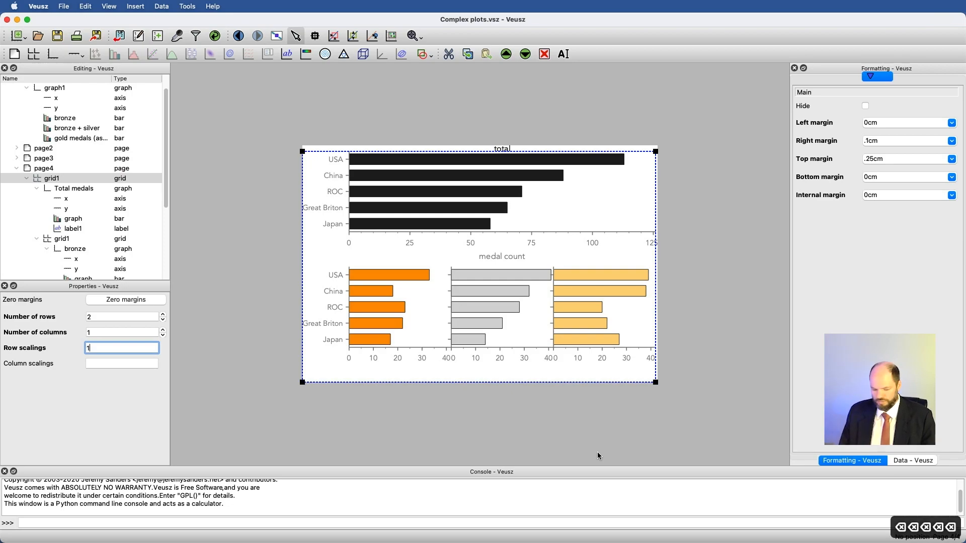
pyautogui.write('.1')
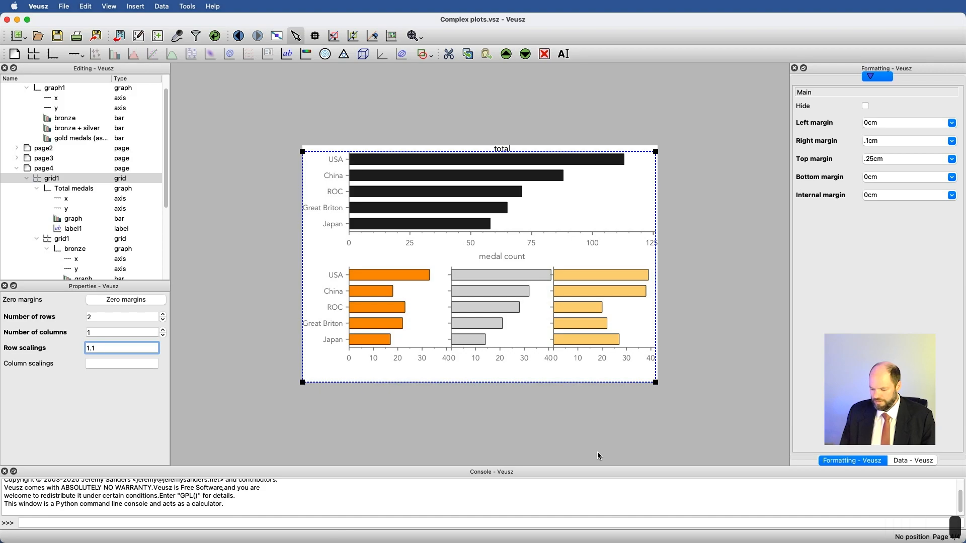
pyautogui.write(',1')
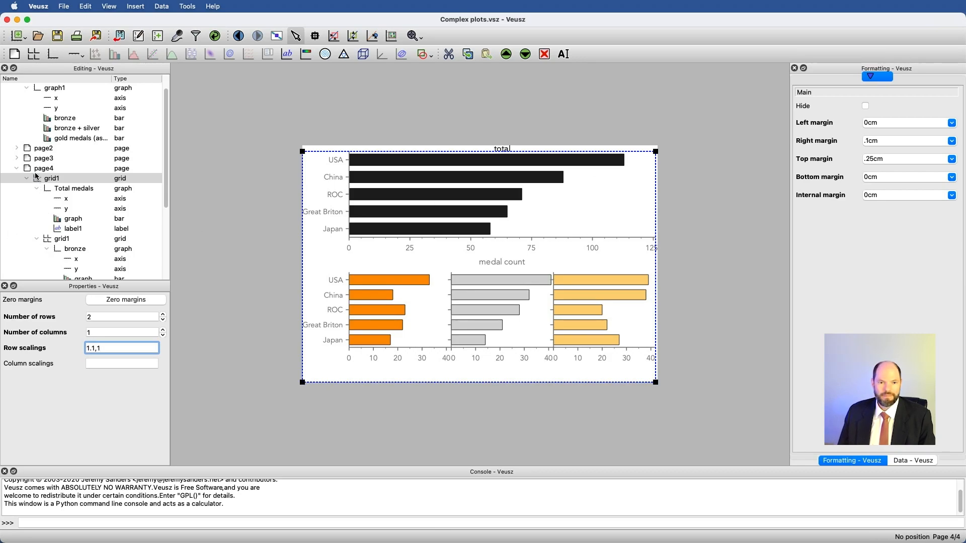
# Duplicate page2 as a new last page, and move the copy's Total medals graph out of its grid to directly above it
pyautogui.click(38, 150)
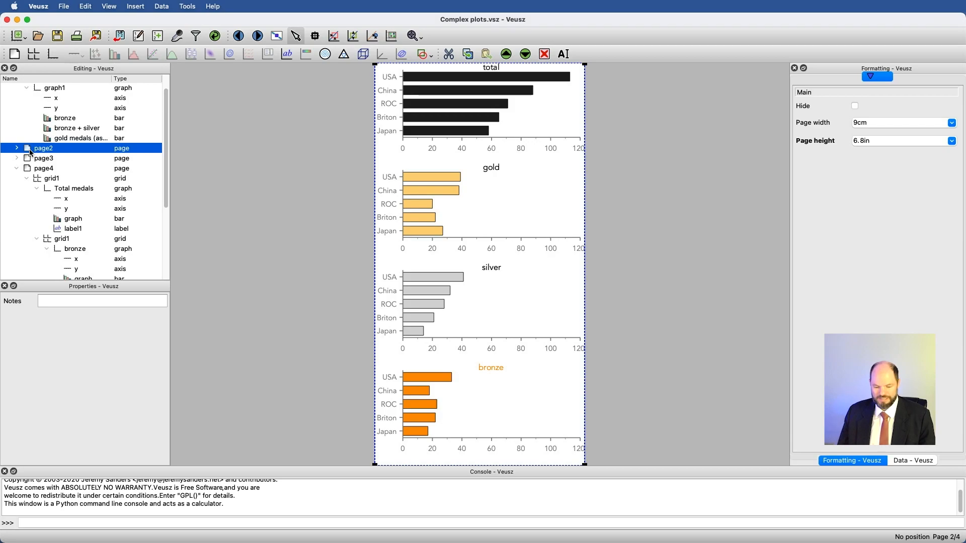
pyautogui.press('super+v')
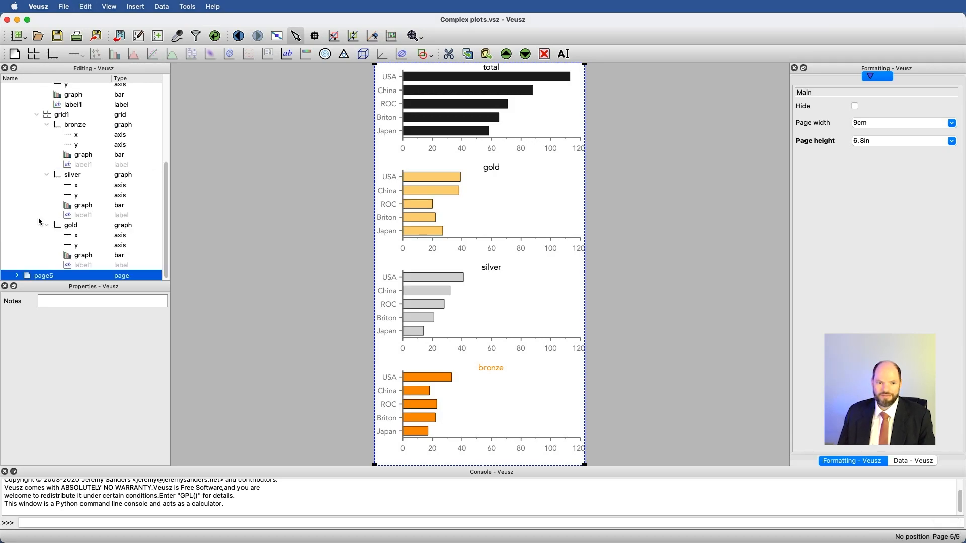
pyautogui.click(18, 275)
pyautogui.click(27, 276)
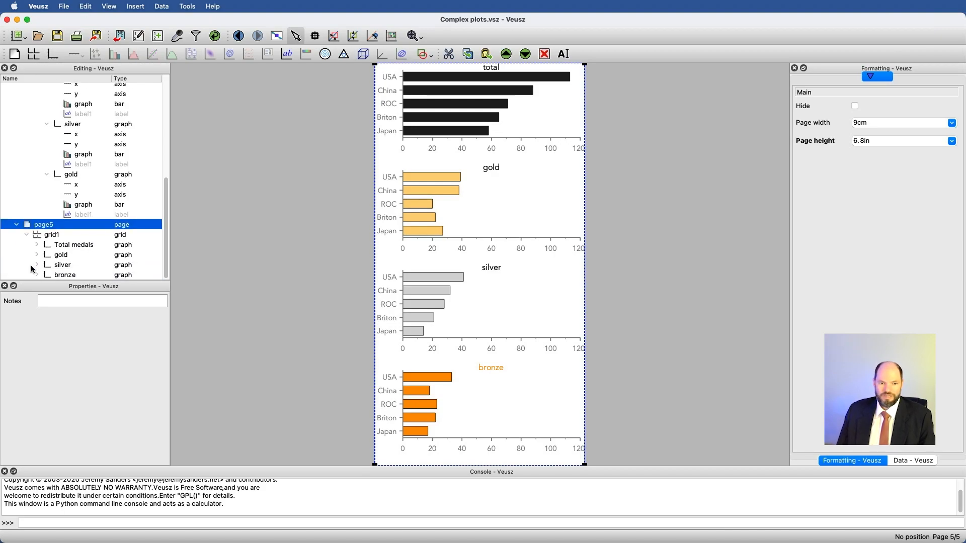
pyautogui.click(63, 245)
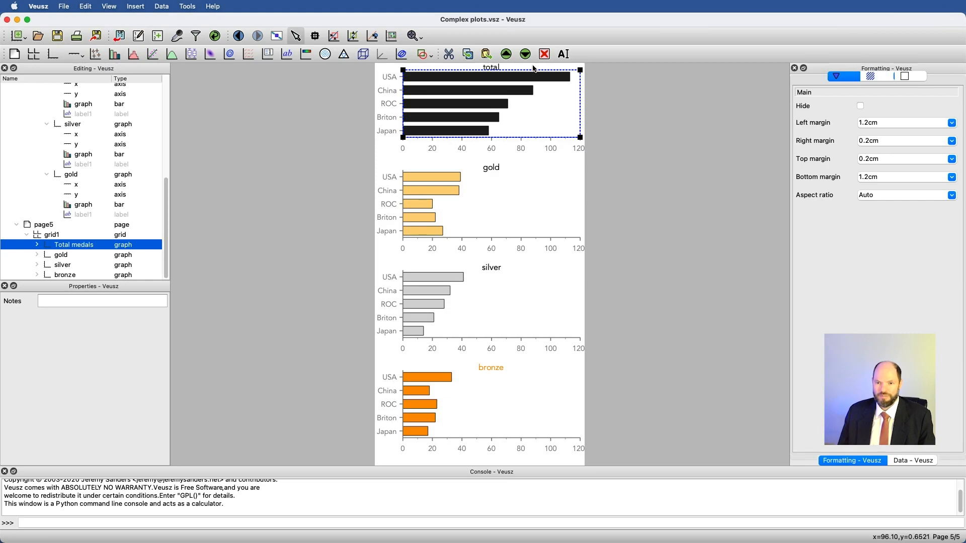
pyautogui.click(507, 54)
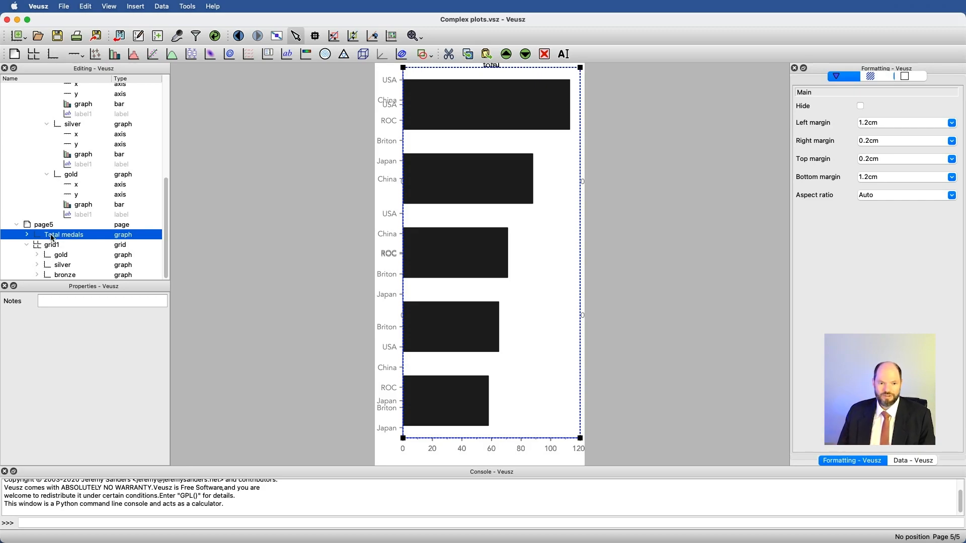
# Hide the Total medals graph on page5 to reveal the graphs beneath it, and show it again
pyautogui.rightClick(67, 239)
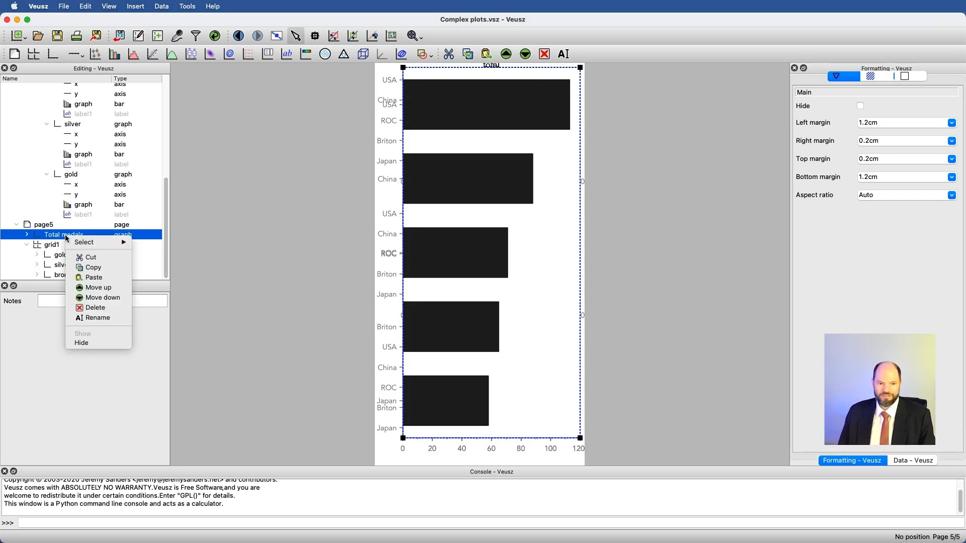
pyautogui.click(81, 343)
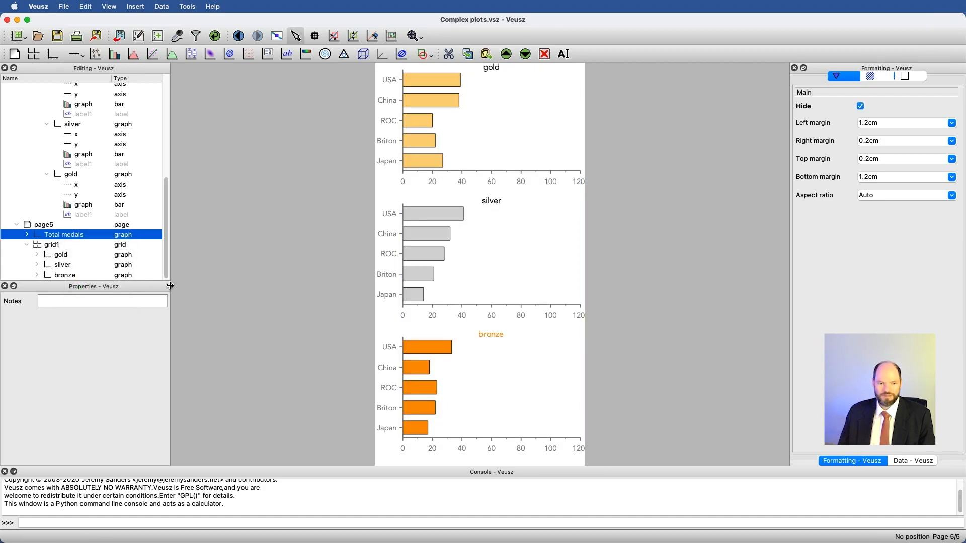
pyautogui.rightClick(77, 237)
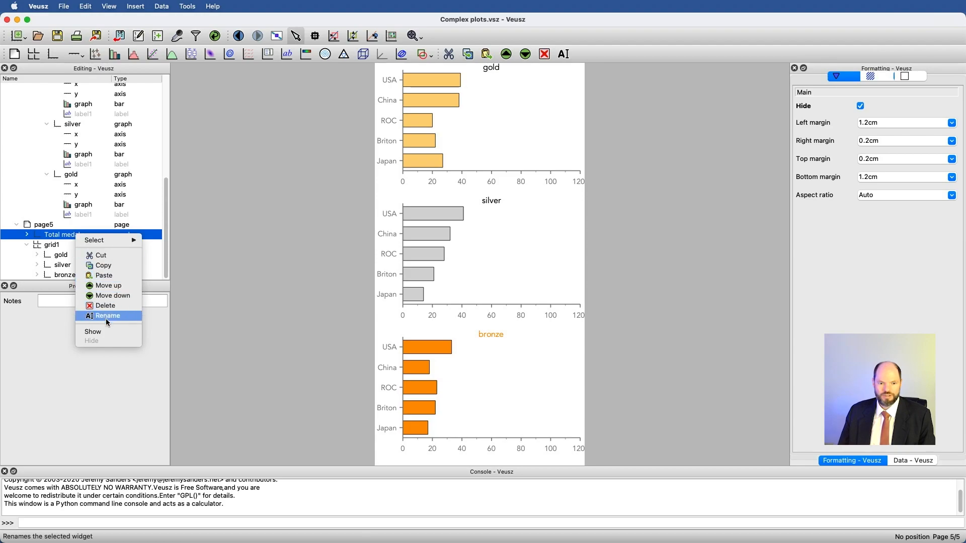
pyautogui.click(93, 332)
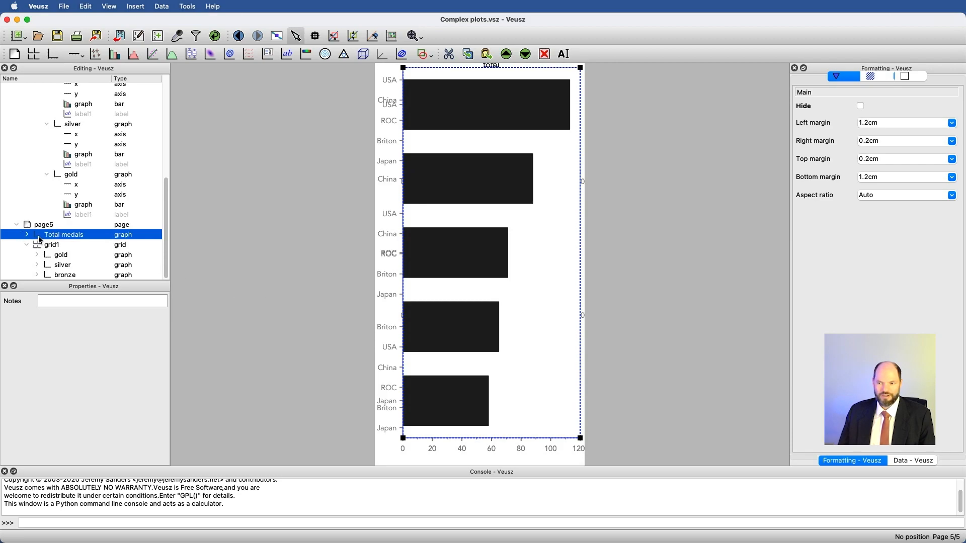
# Hide the background of page5's Total medals graph to reveal the graphs beneath it, and show the background again
pyautogui.click(875, 78)
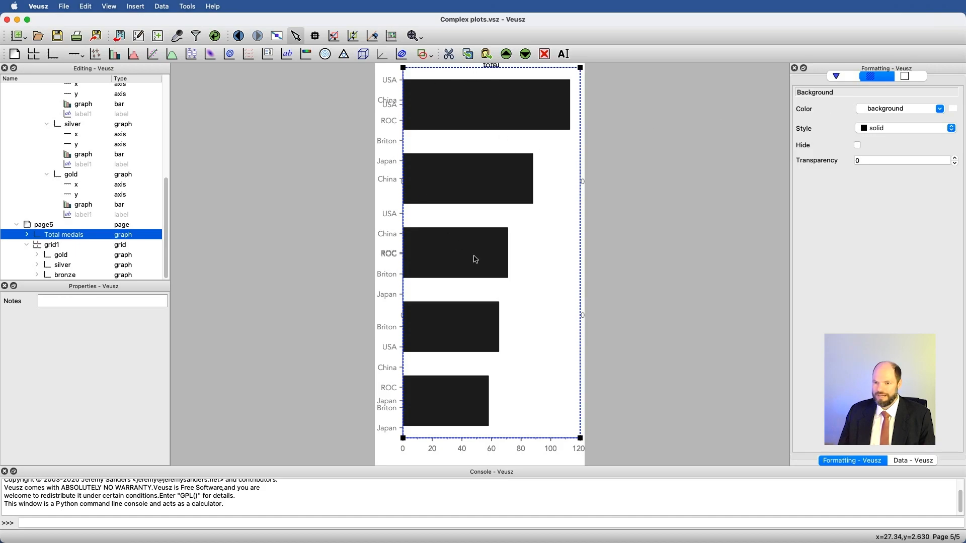
pyautogui.click(857, 145)
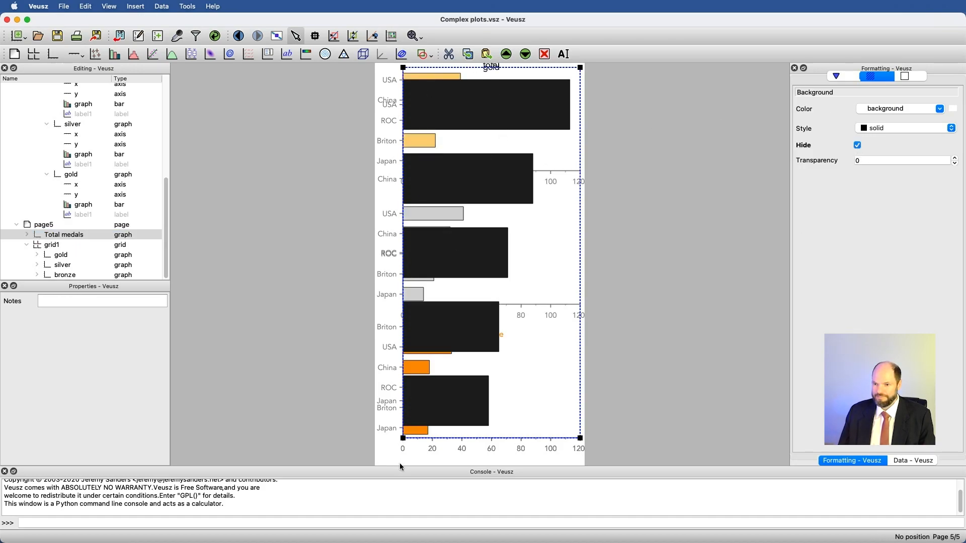
pyautogui.click(858, 146)
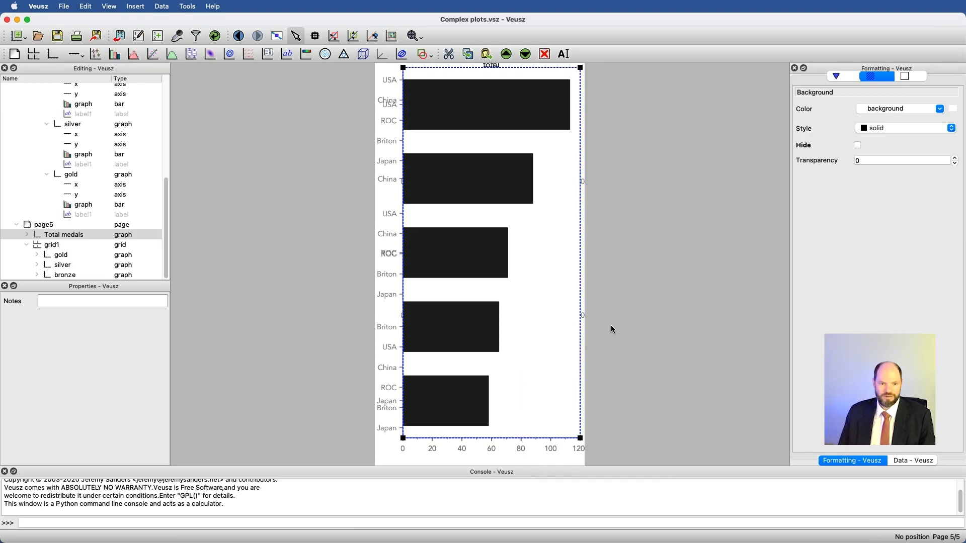
# Move page5's gold graph out of its grid to directly above the Total medals graph, and hide its background
pyautogui.click(71, 258)
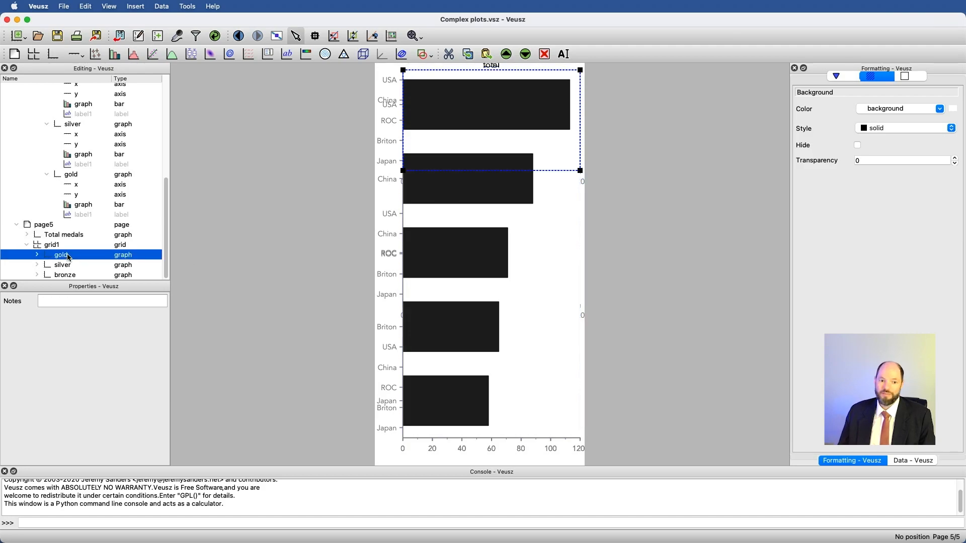
pyautogui.click(506, 58)
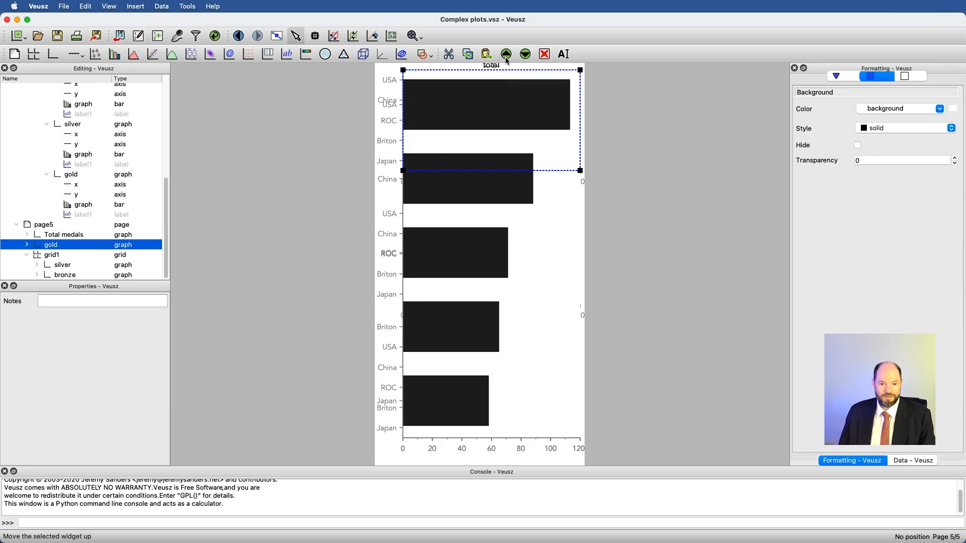
pyautogui.click(507, 60)
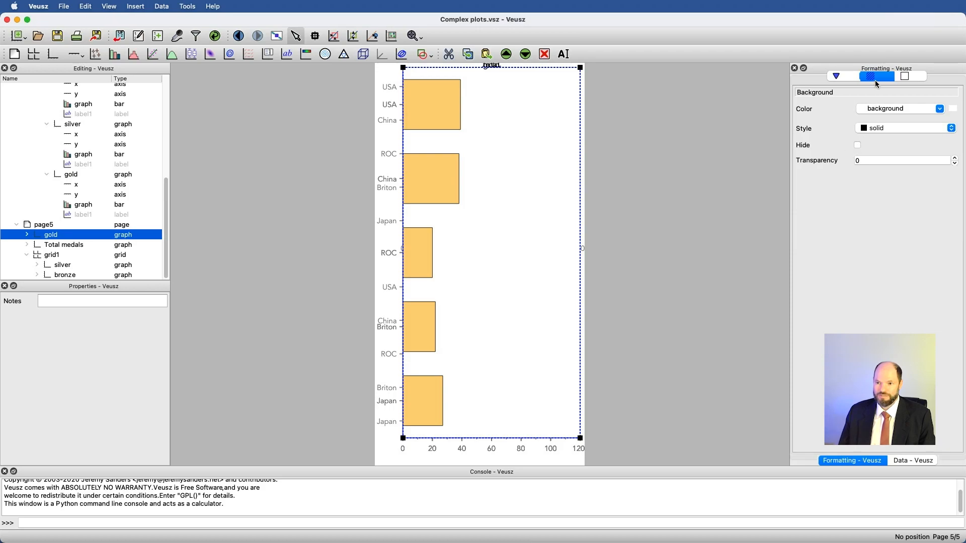
pyautogui.click(859, 146)
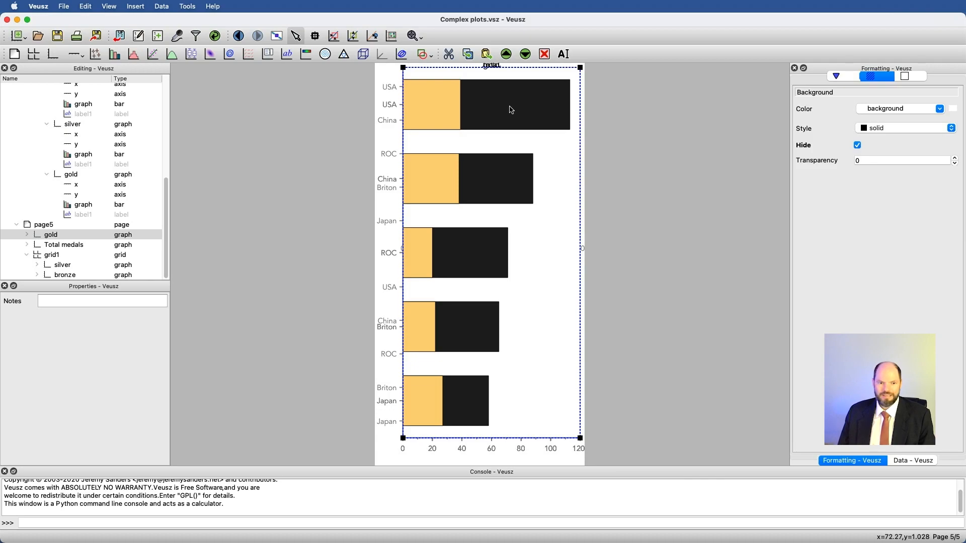
# Shrink the gold graph into the page's lower-right corner, with a left margin of about 6.7 cm and top margin of about 12.4 cm
pyautogui.click(40, 237)
pyautogui.click(837, 76)
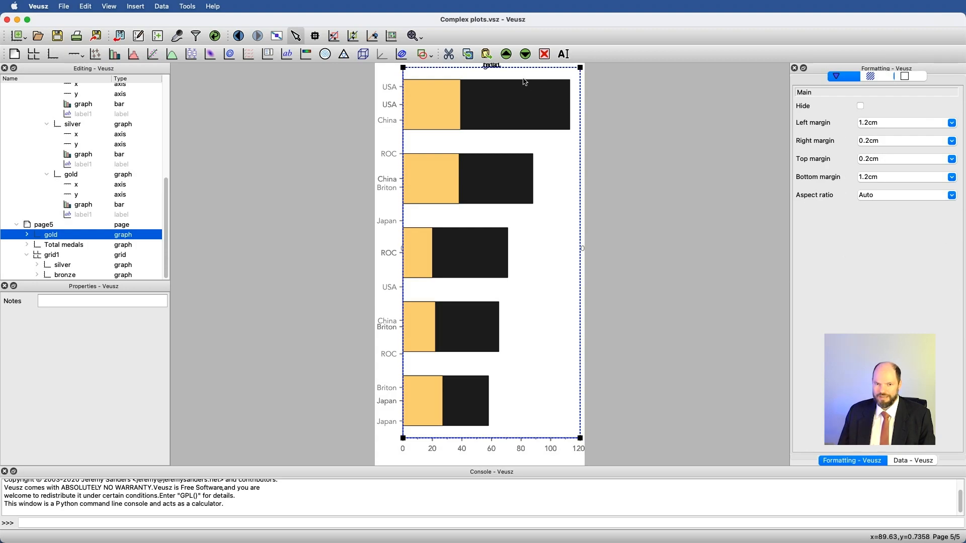
pyautogui.click(402, 67)
pyautogui.moveTo(402, 67); pyautogui.dragTo(532, 353)
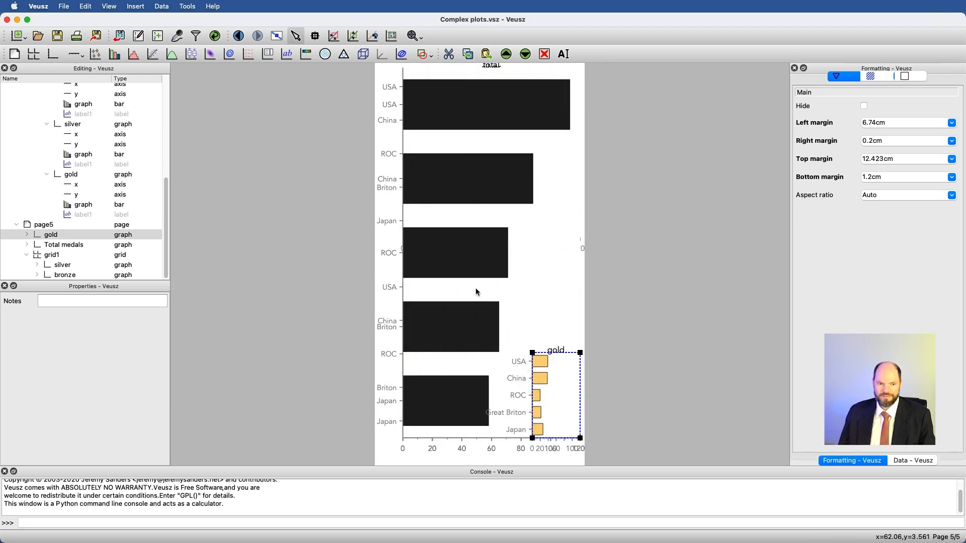
# Delete page5's grid holding the silver and bronze graphs, and set the page height to 6.8cm
pyautogui.click(49, 255)
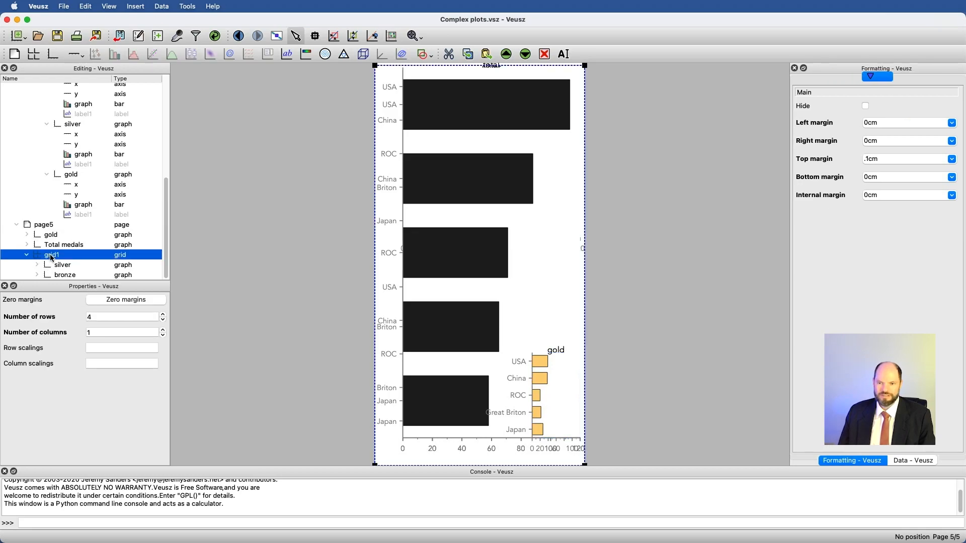
pyautogui.click(550, 57)
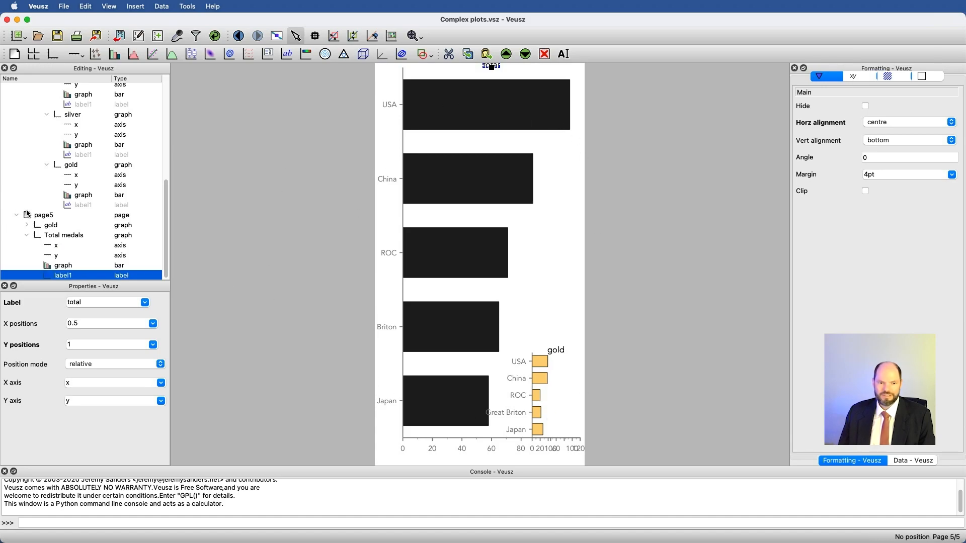
pyautogui.click(37, 217)
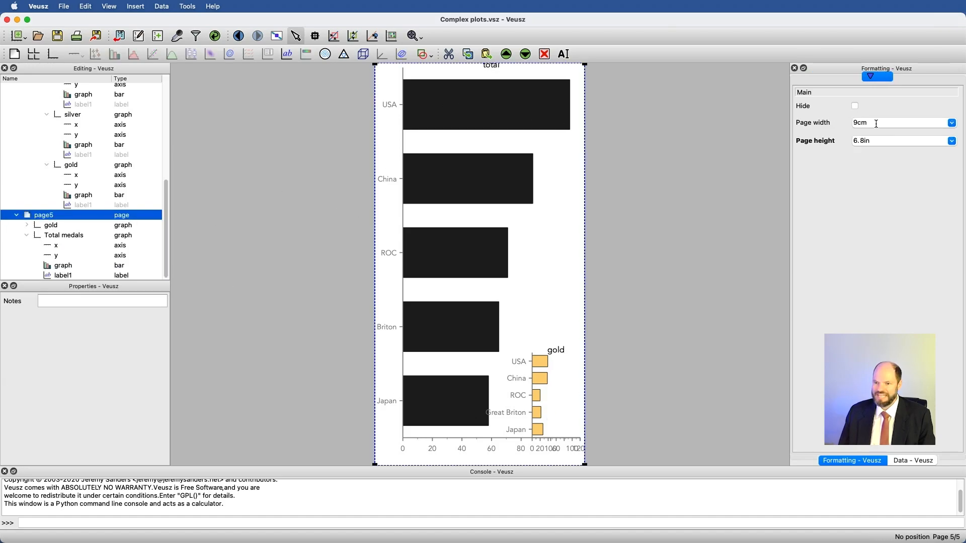
pyautogui.click(879, 140)
pyautogui.press('BackSpace')
pyautogui.press('BackSpace')
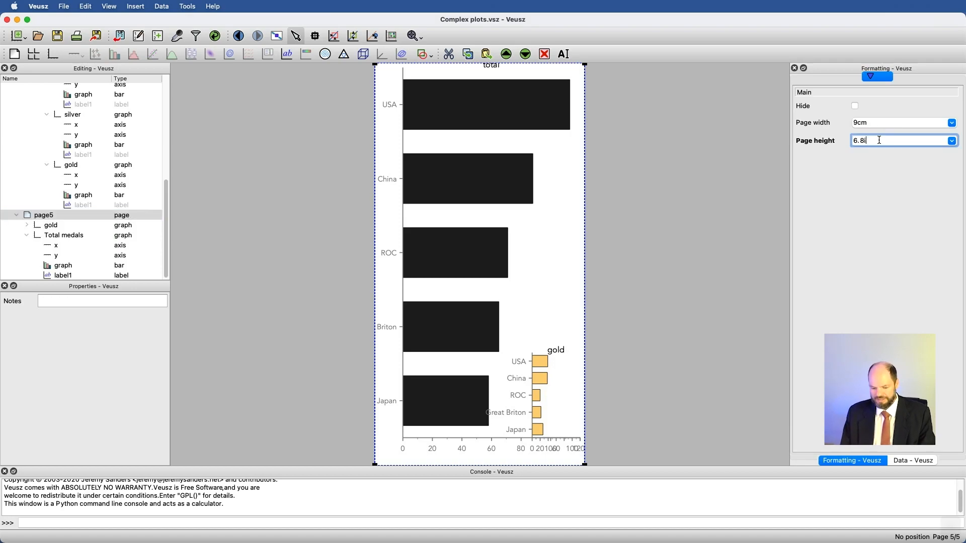
pyautogui.write('cm')
pyautogui.press('Return')
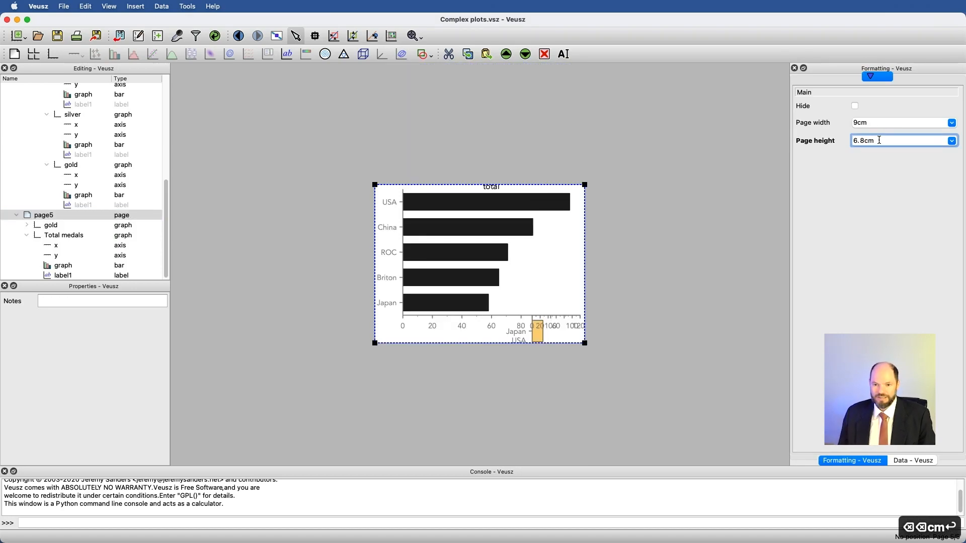
# Fit the gold graph as a small inset beside the lower total bars, with margins of about 7.2 left, 0.24 right, 3.2 top and 2.0 cm bottom
pyautogui.click(540, 335)
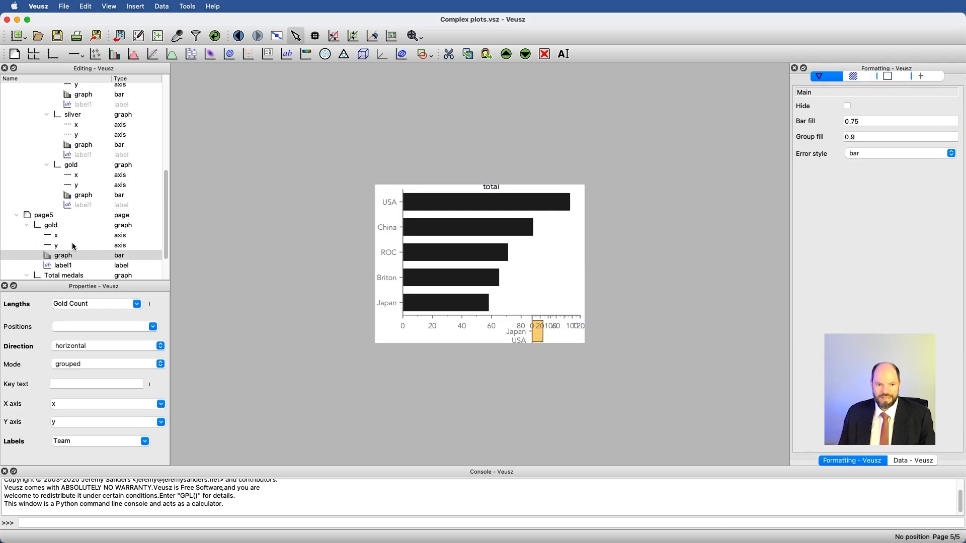
pyautogui.click(51, 225)
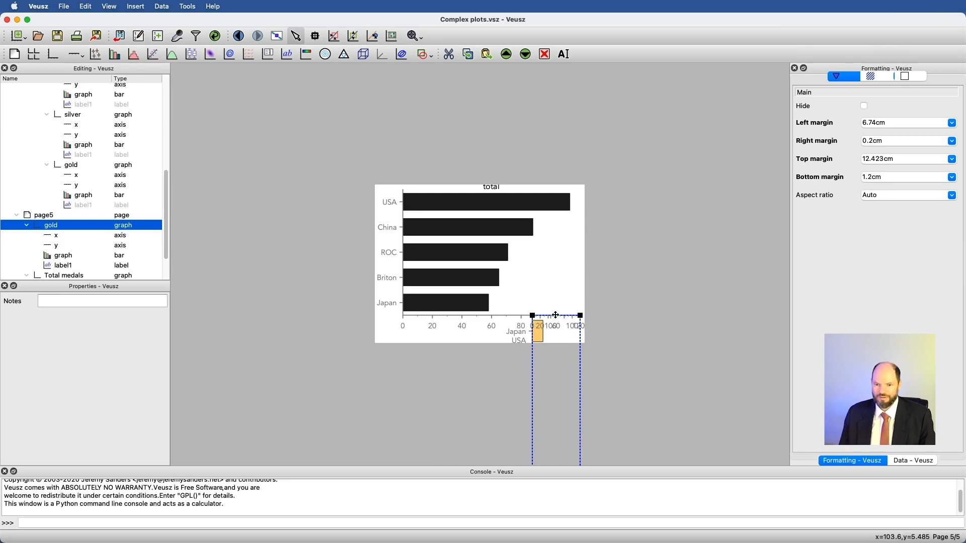
pyautogui.moveTo(554, 316); pyautogui.dragTo(523, 243)
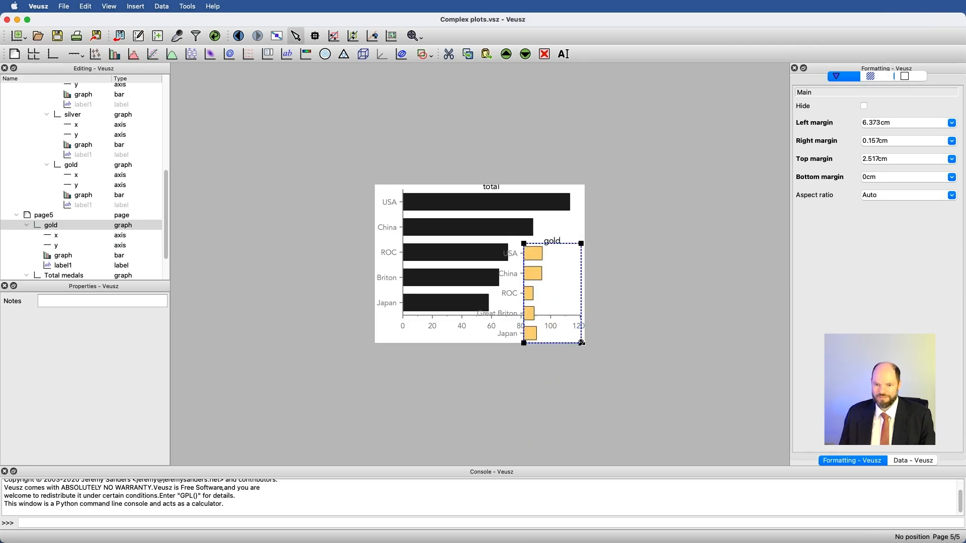
pyautogui.moveTo(581, 343); pyautogui.dragTo(538, 310)
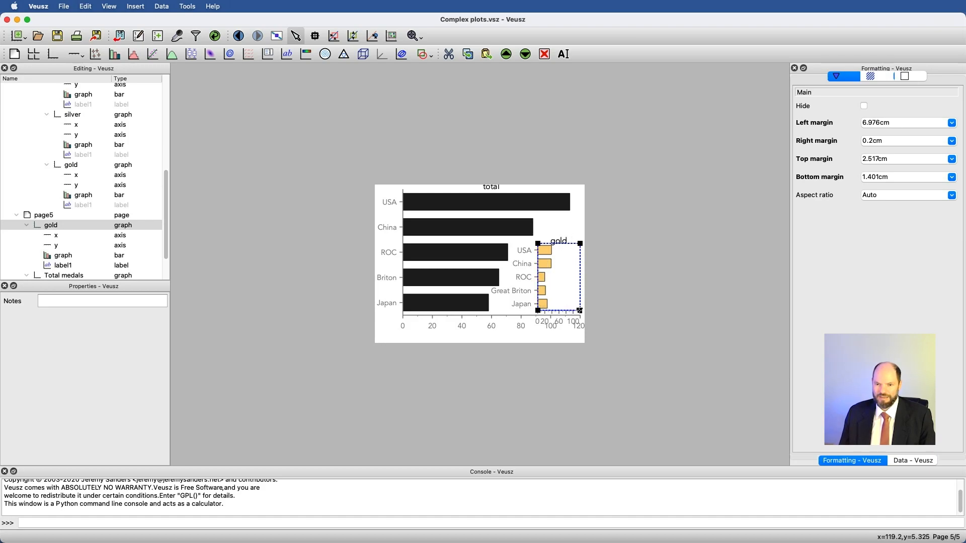
pyautogui.moveTo(580, 311); pyautogui.dragTo(579, 297)
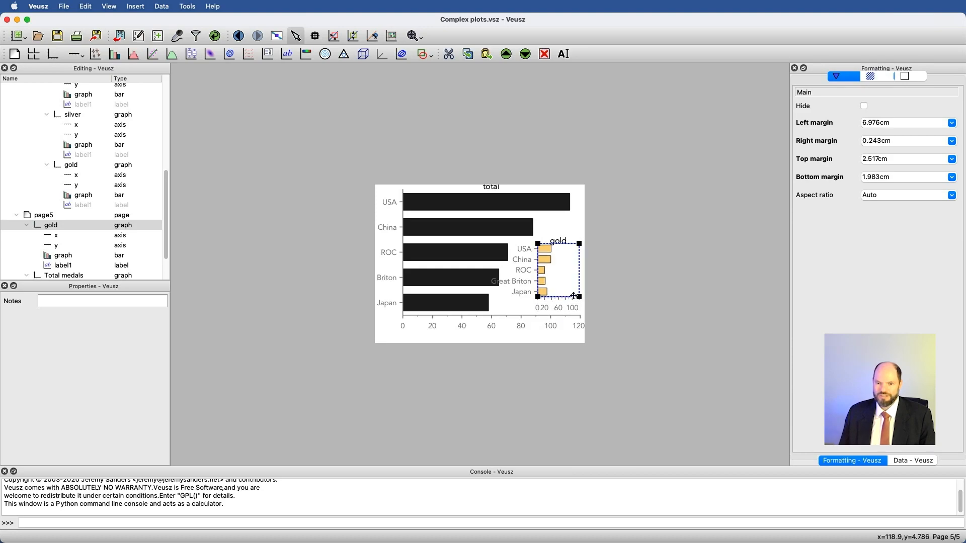
pyautogui.moveTo(538, 244); pyautogui.dragTo(543, 258)
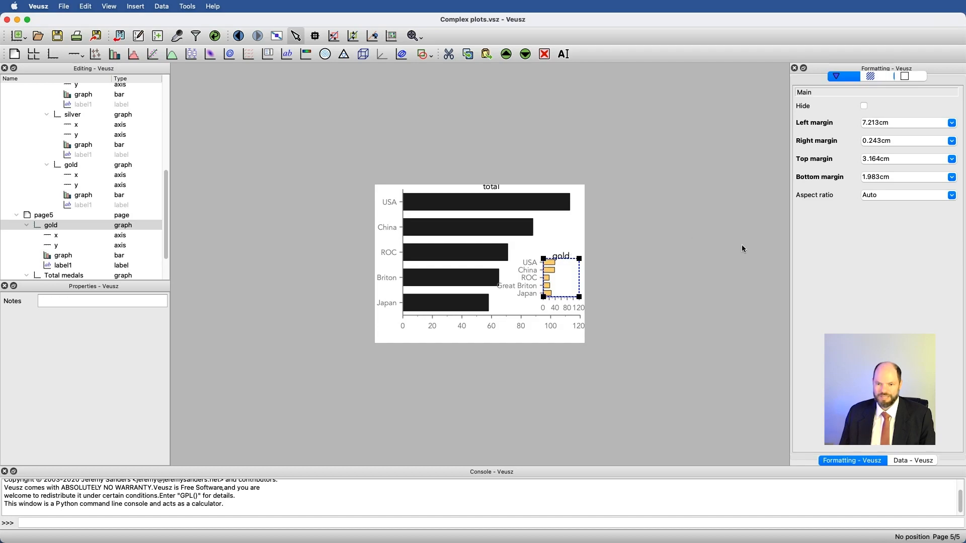
# Check the gold counts in the Tokyo Medals workbook in Excel, and set the maximum of the gold graph's x axis to 40 in Veusz
pyautogui.click(55, 236)
pyautogui.doubleClick(93, 335)
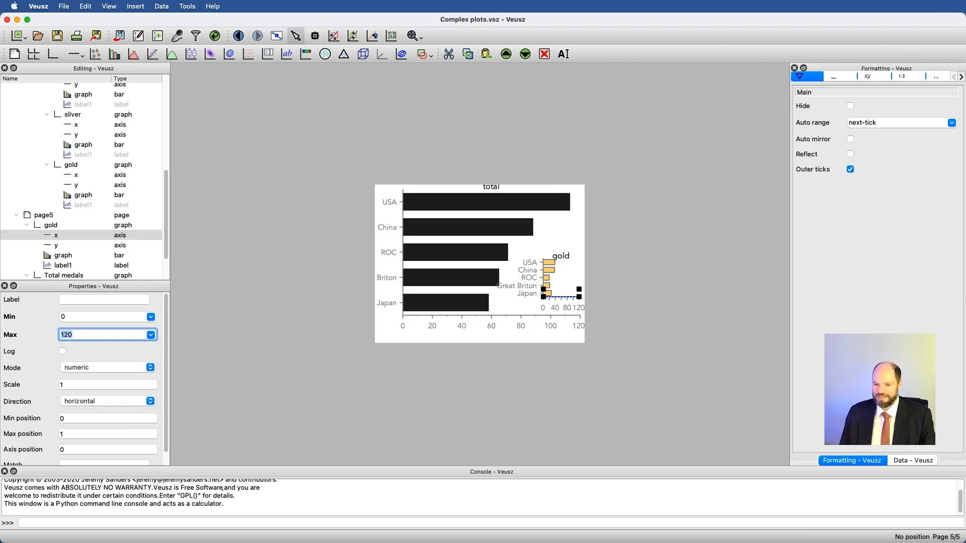
pyautogui.press('super+Tab')
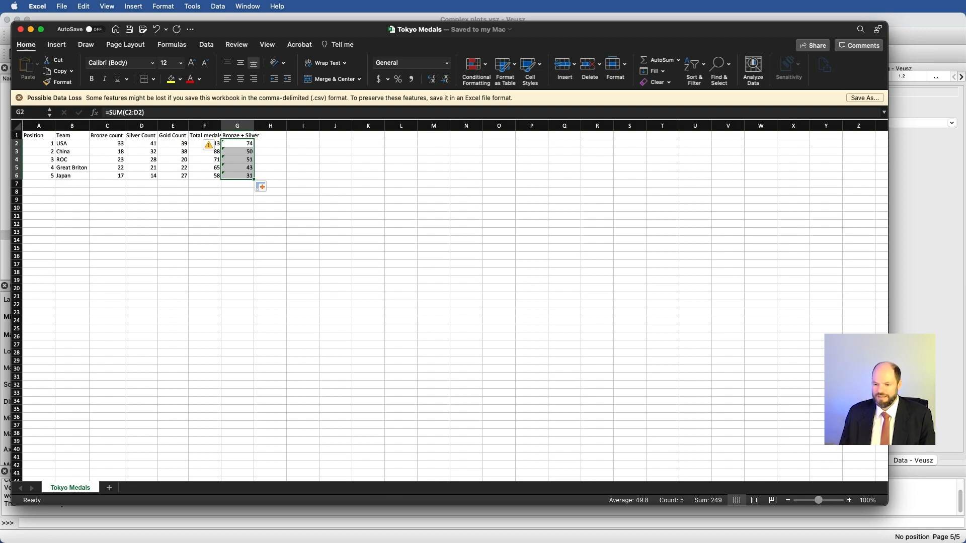
pyautogui.press('super+Tab')
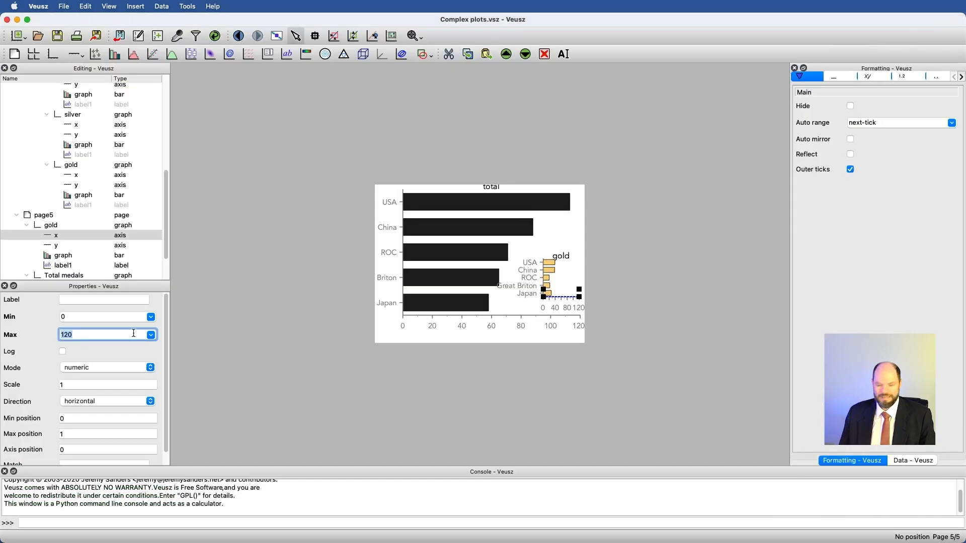
pyautogui.write('40')
pyautogui.press('Return')
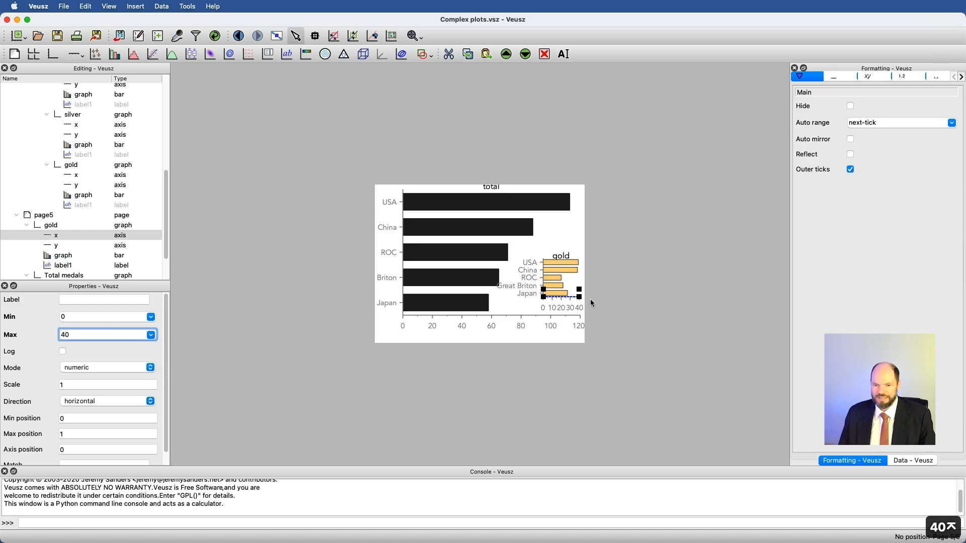
# Enlarge the gold inset from its lower-left corner to a left margin of about 7.15 cm and a bottom margin of about 1.83 cm
pyautogui.click(561, 262)
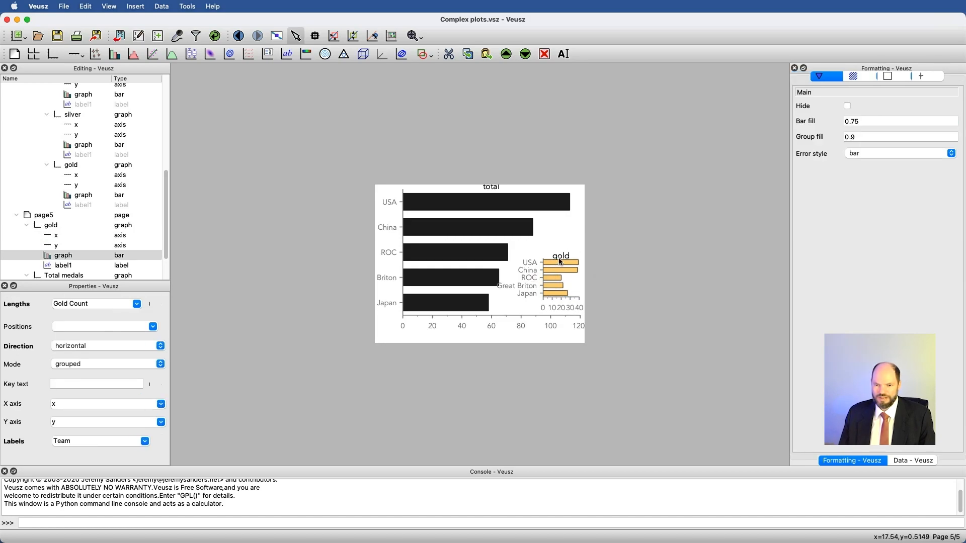
pyautogui.click(562, 255)
pyautogui.click(570, 272)
pyautogui.click(552, 316)
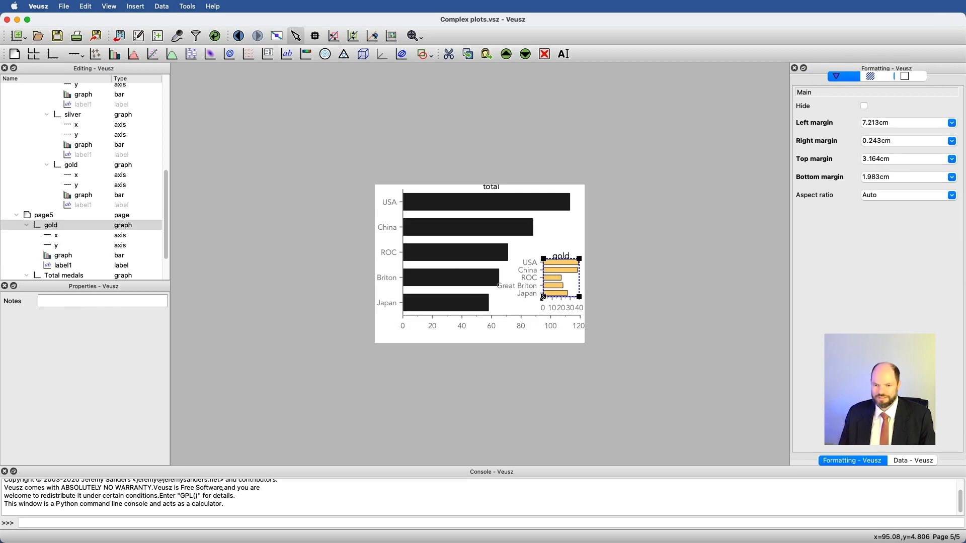
pyautogui.moveTo(543, 297); pyautogui.dragTo(541, 301)
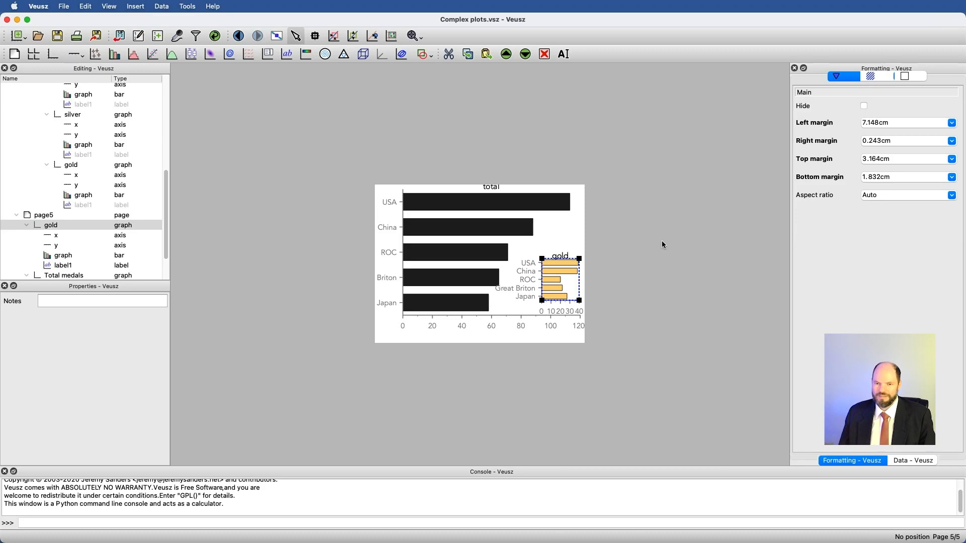
# Collapse page5's Total medals and gold graphs in the object tree, and review the gold graph's margins and the page size
pyautogui.click(579, 228)
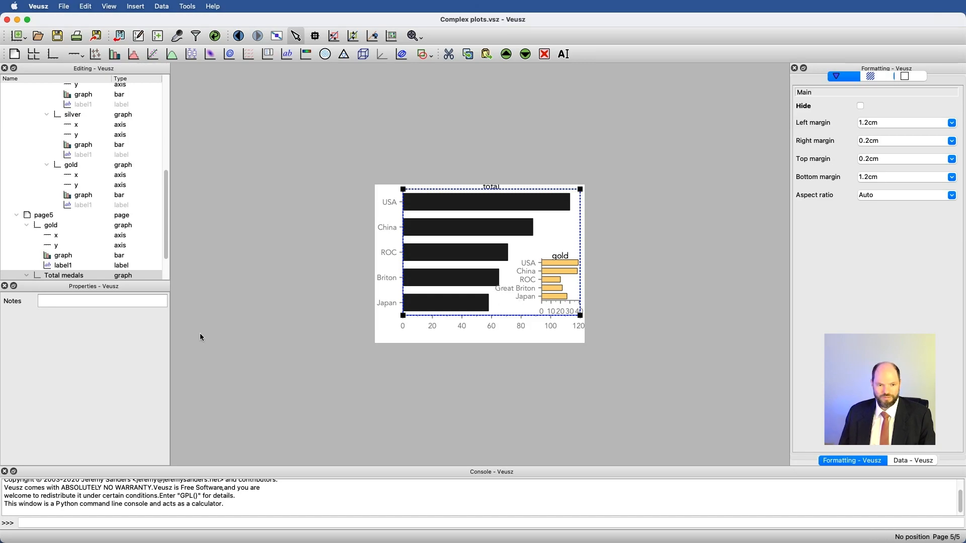
pyautogui.click(26, 275)
pyautogui.click(28, 225)
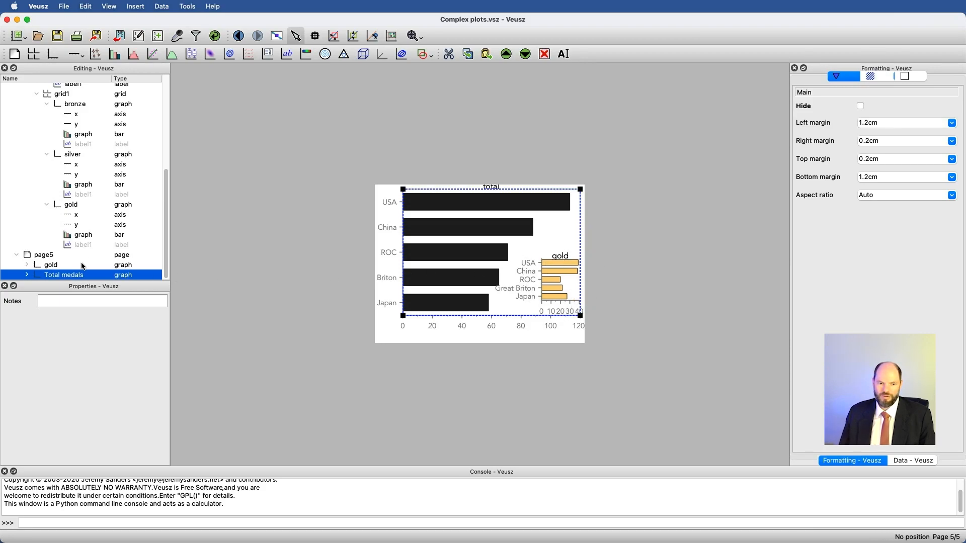
pyautogui.click(41, 267)
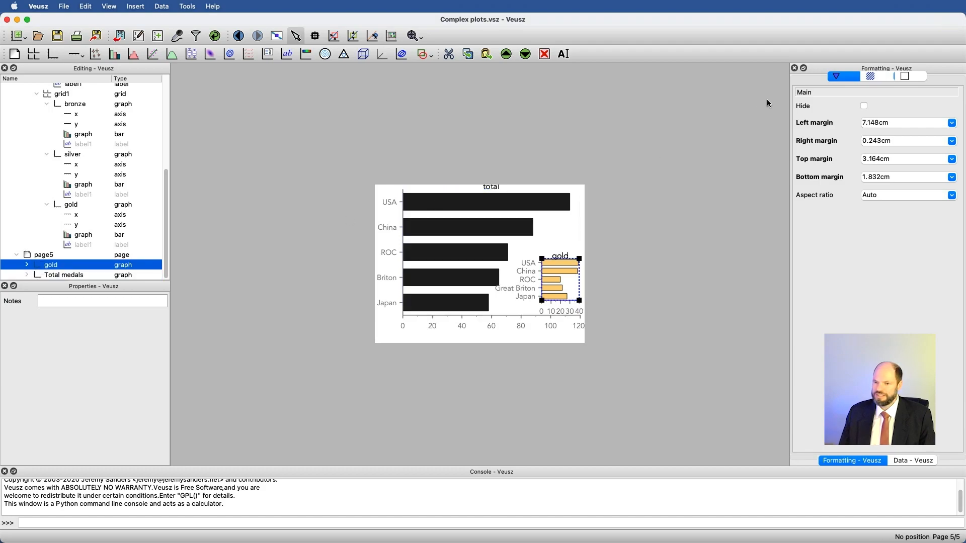
pyautogui.moveTo(852, 126)
pyautogui.click(40, 255)
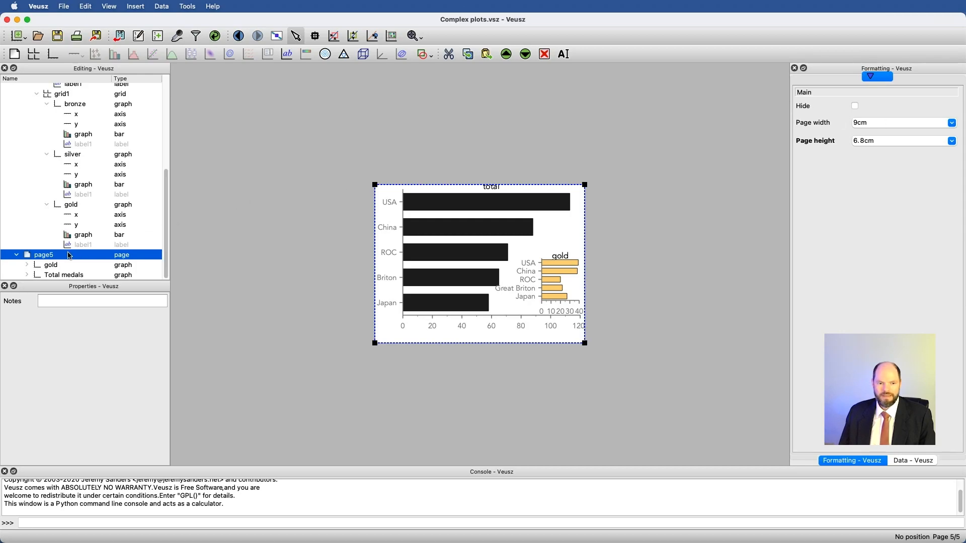
# Lower the gold inset's upper edge to a top margin of about 3.36 cm, and return to the page's own settings
pyautogui.click(40, 267)
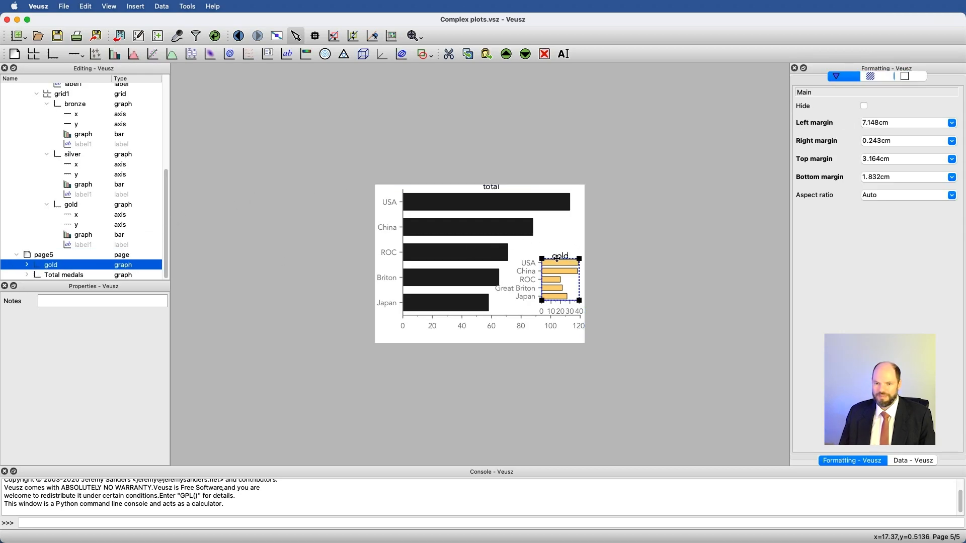
pyautogui.click(543, 257)
pyautogui.moveTo(543, 257); pyautogui.dragTo(543, 264)
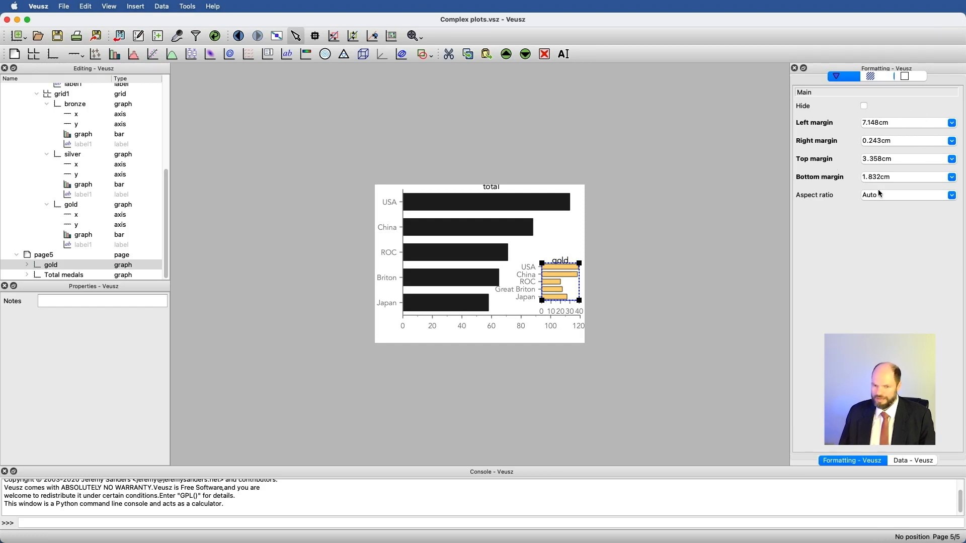
pyautogui.click(583, 227)
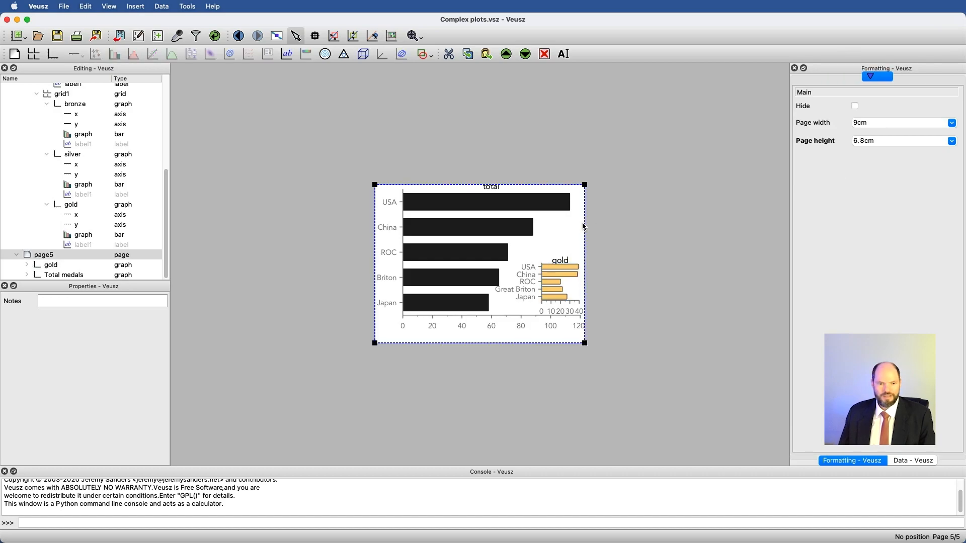
pyautogui.scroll(5, 23, 237)
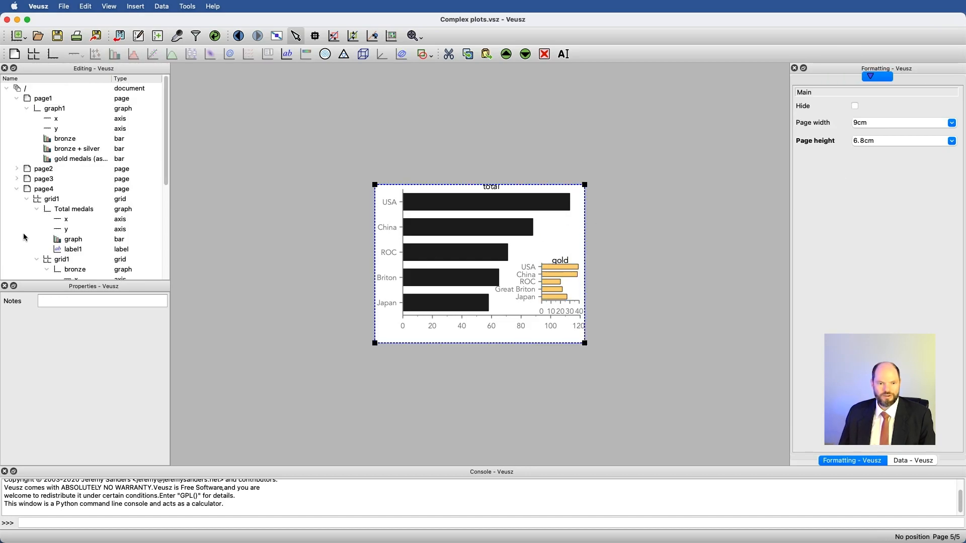
# Collapse page4, page5 and page1 in the object tree so that only the page entries are listed
pyautogui.click(18, 190)
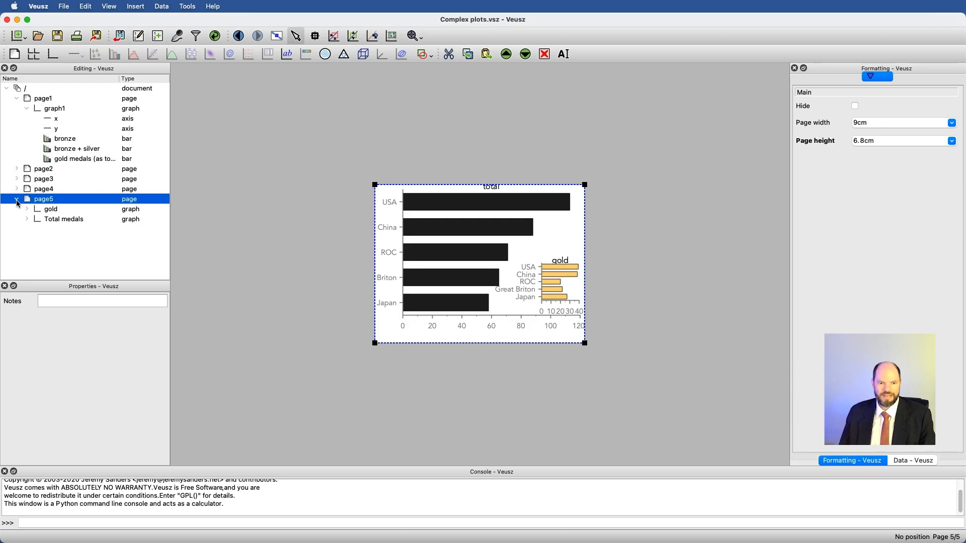
pyautogui.click(18, 199)
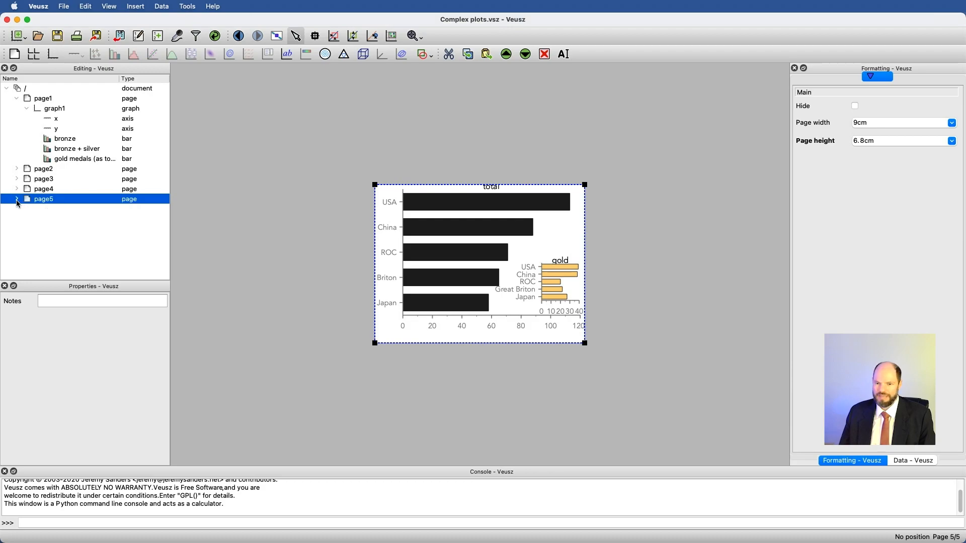
pyautogui.click(17, 99)
# Review the finished charts on page1 through page5 in order, comparing the layouts of page2 and page3 along the way
pyautogui.click(29, 103)
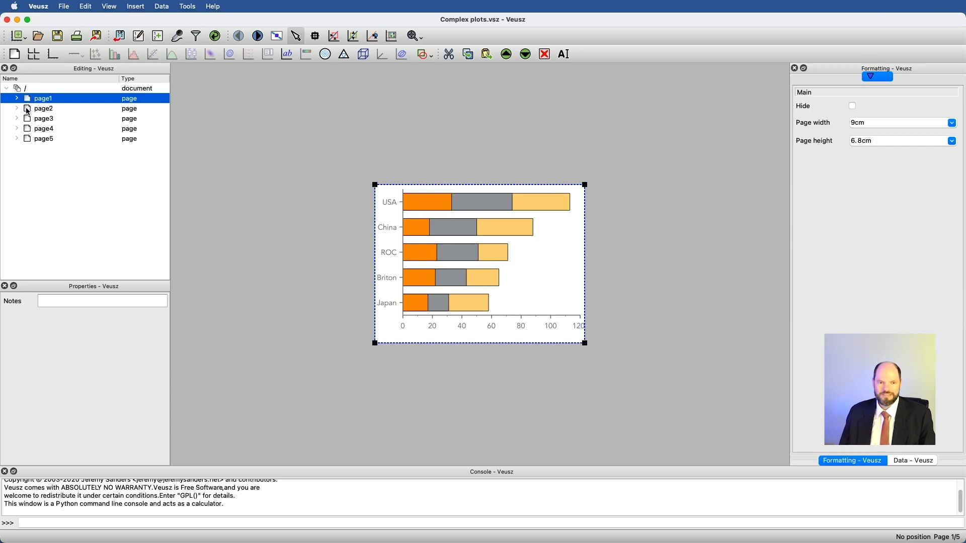
pyautogui.click(29, 109)
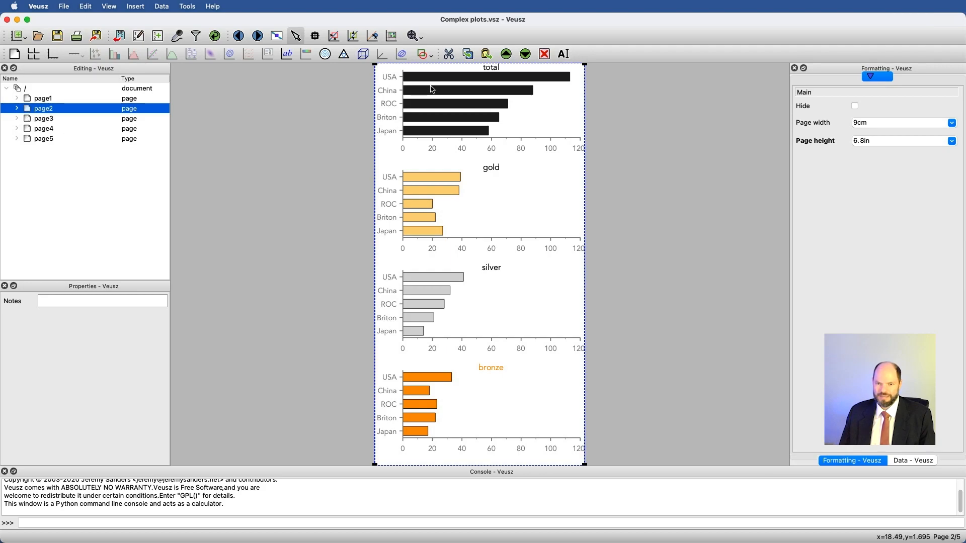
pyautogui.click(59, 119)
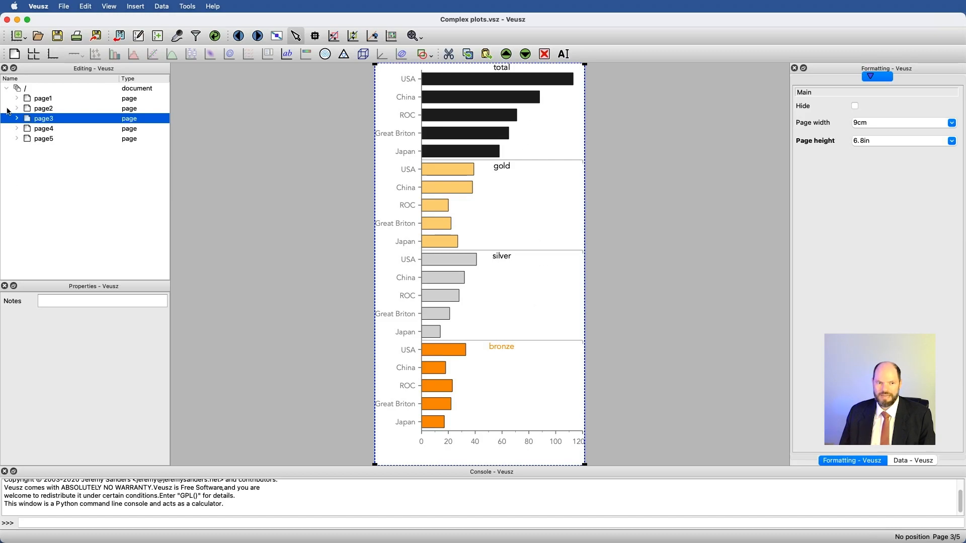
pyautogui.click(48, 111)
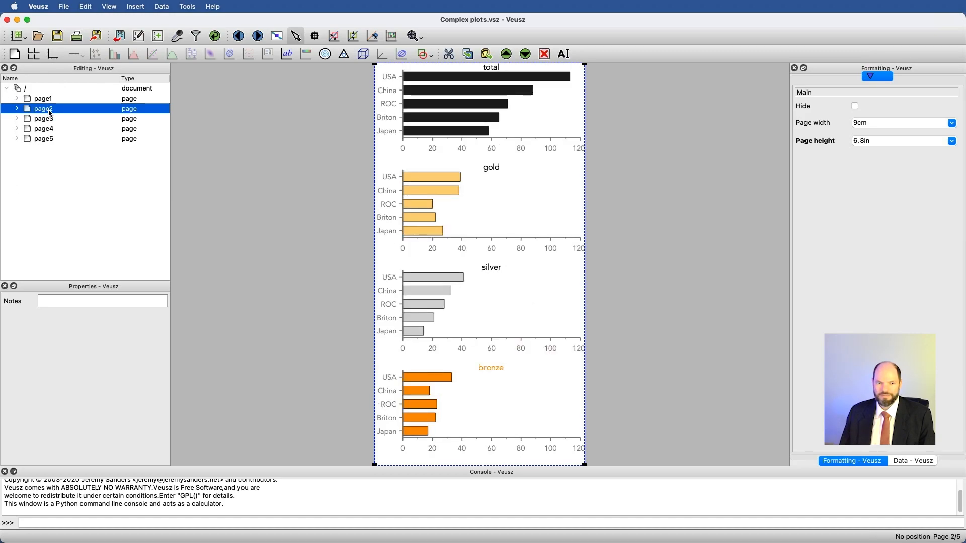
pyautogui.click(51, 121)
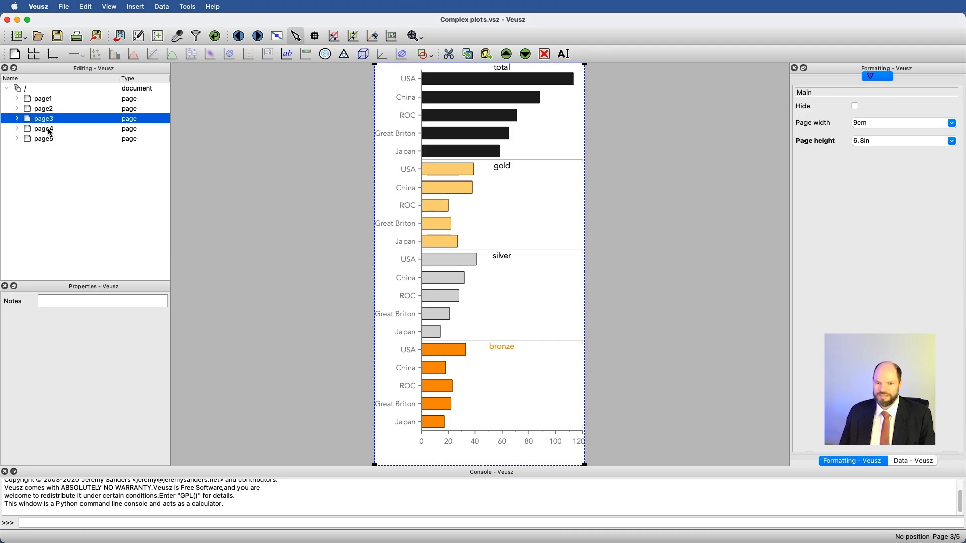
pyautogui.click(50, 132)
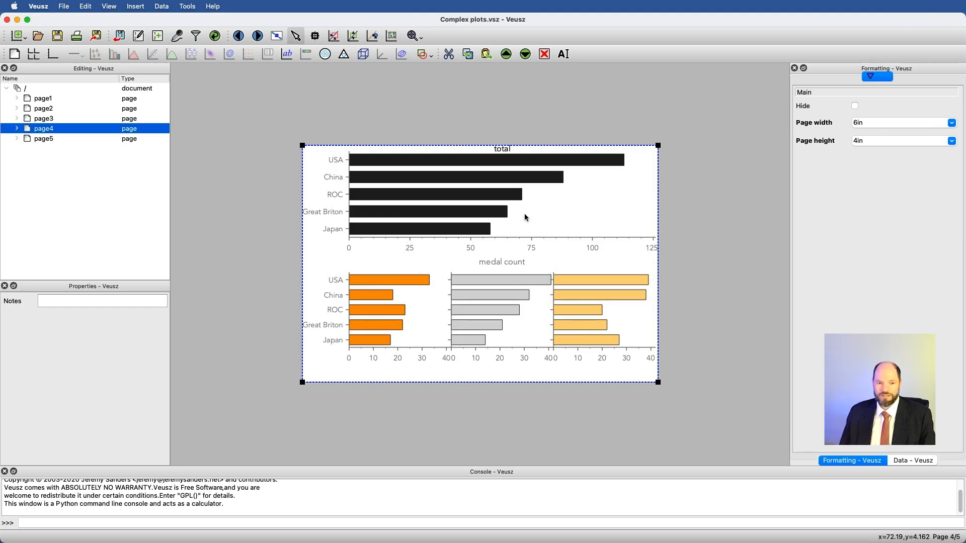
pyautogui.click(42, 143)
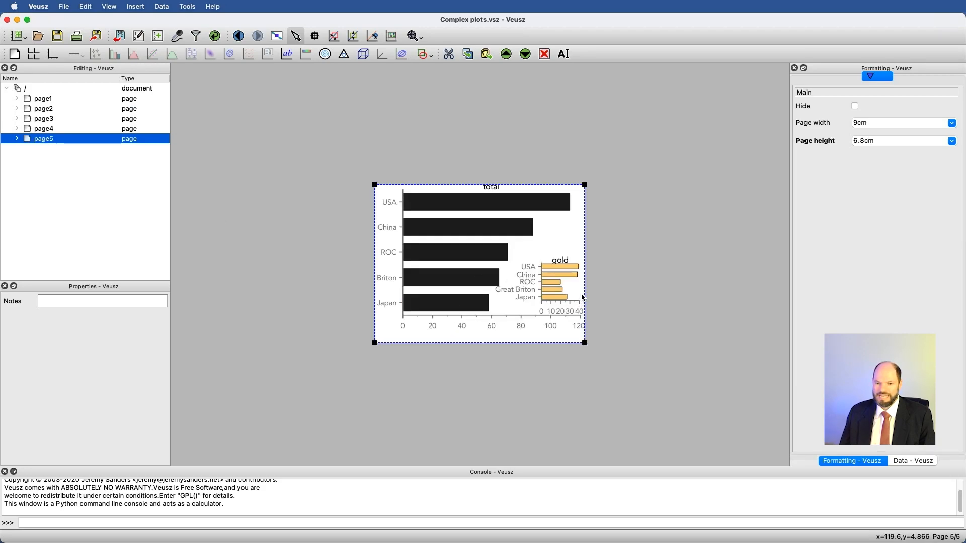